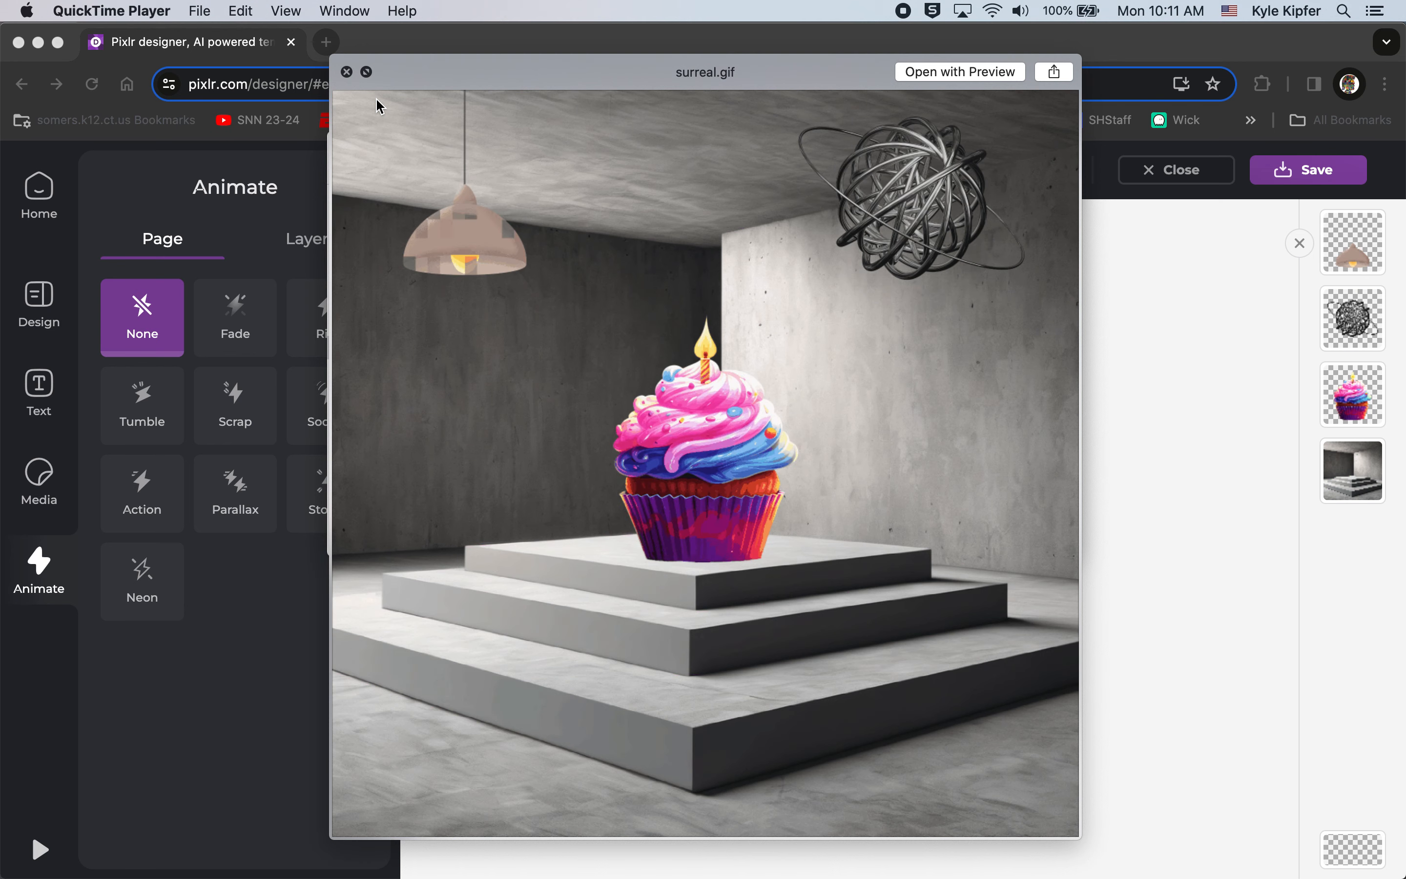
Close the surreal.gif preview and the Downloads folder window, and switch back to Chrome.
{"action": "left_click", "coordinate": [346, 73]}
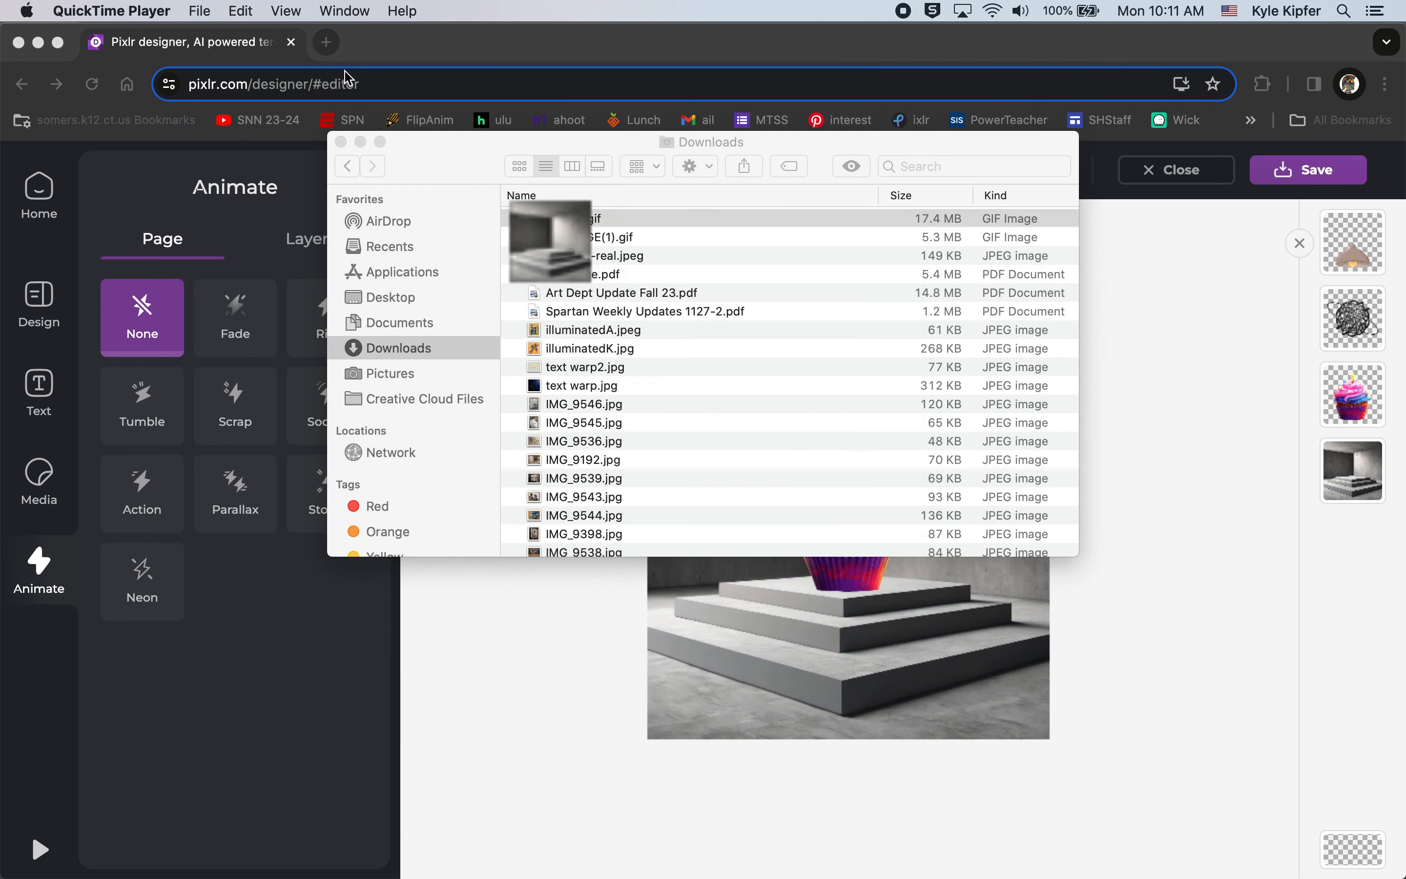
{"action": "left_click", "coordinate": [342, 143]}
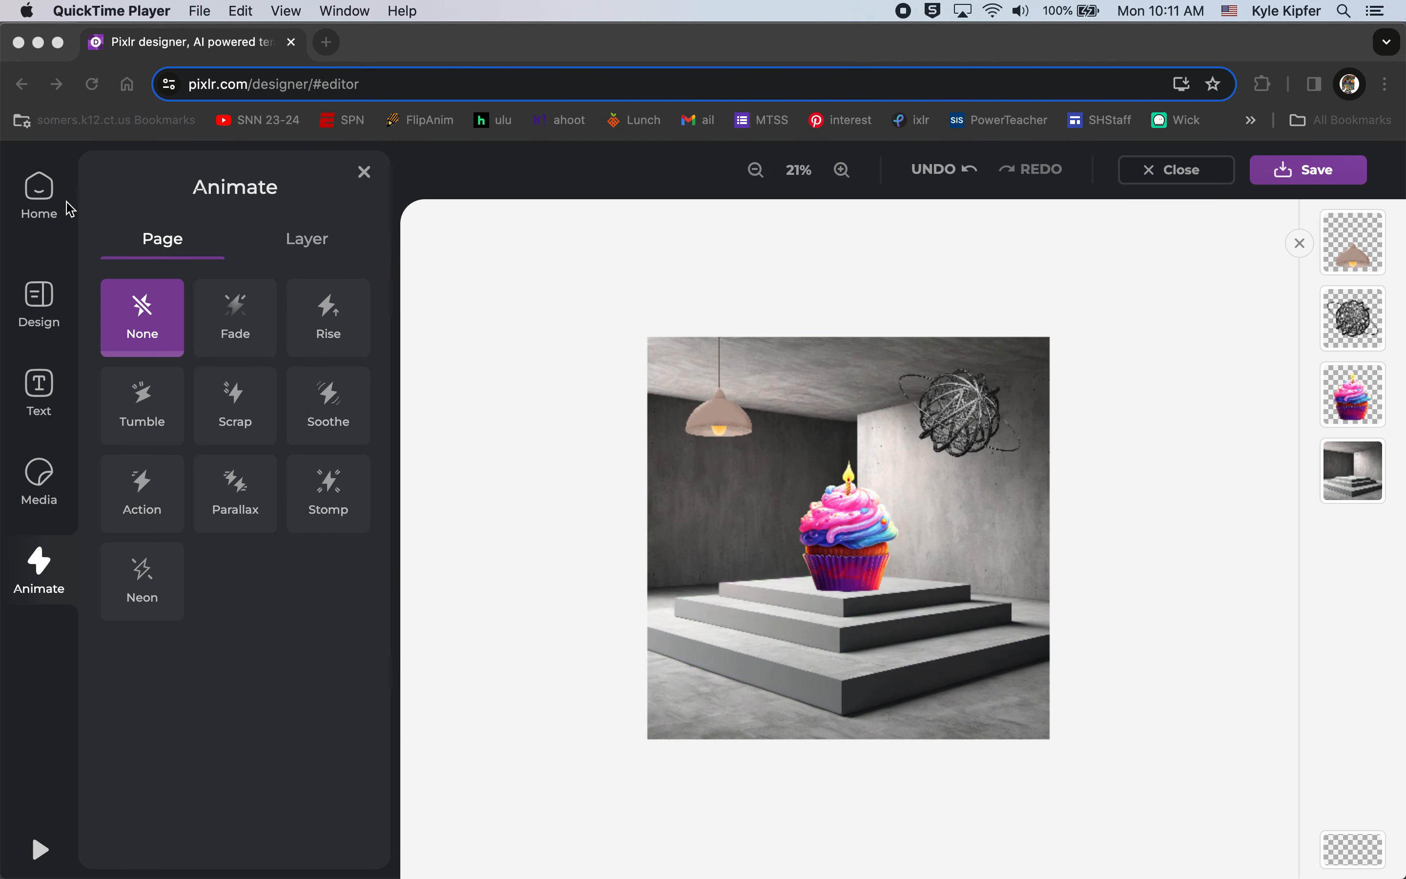
{"action": "left_click", "coordinate": [1183, 186]}
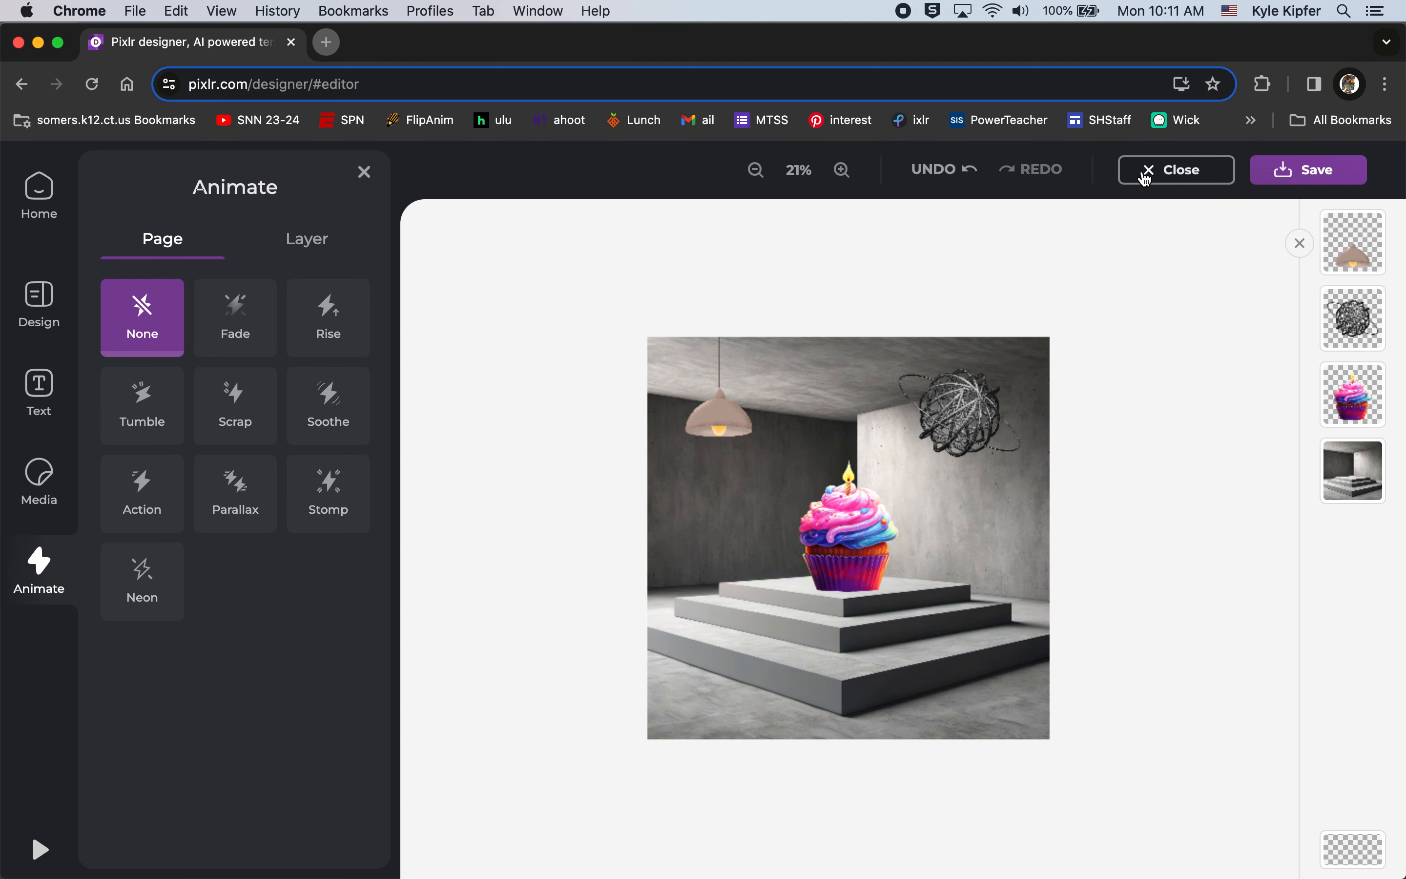
Leave the current design and open Pixlr Designer from the main pixlr.com page.
{"action": "left_click", "coordinate": [37, 191]}
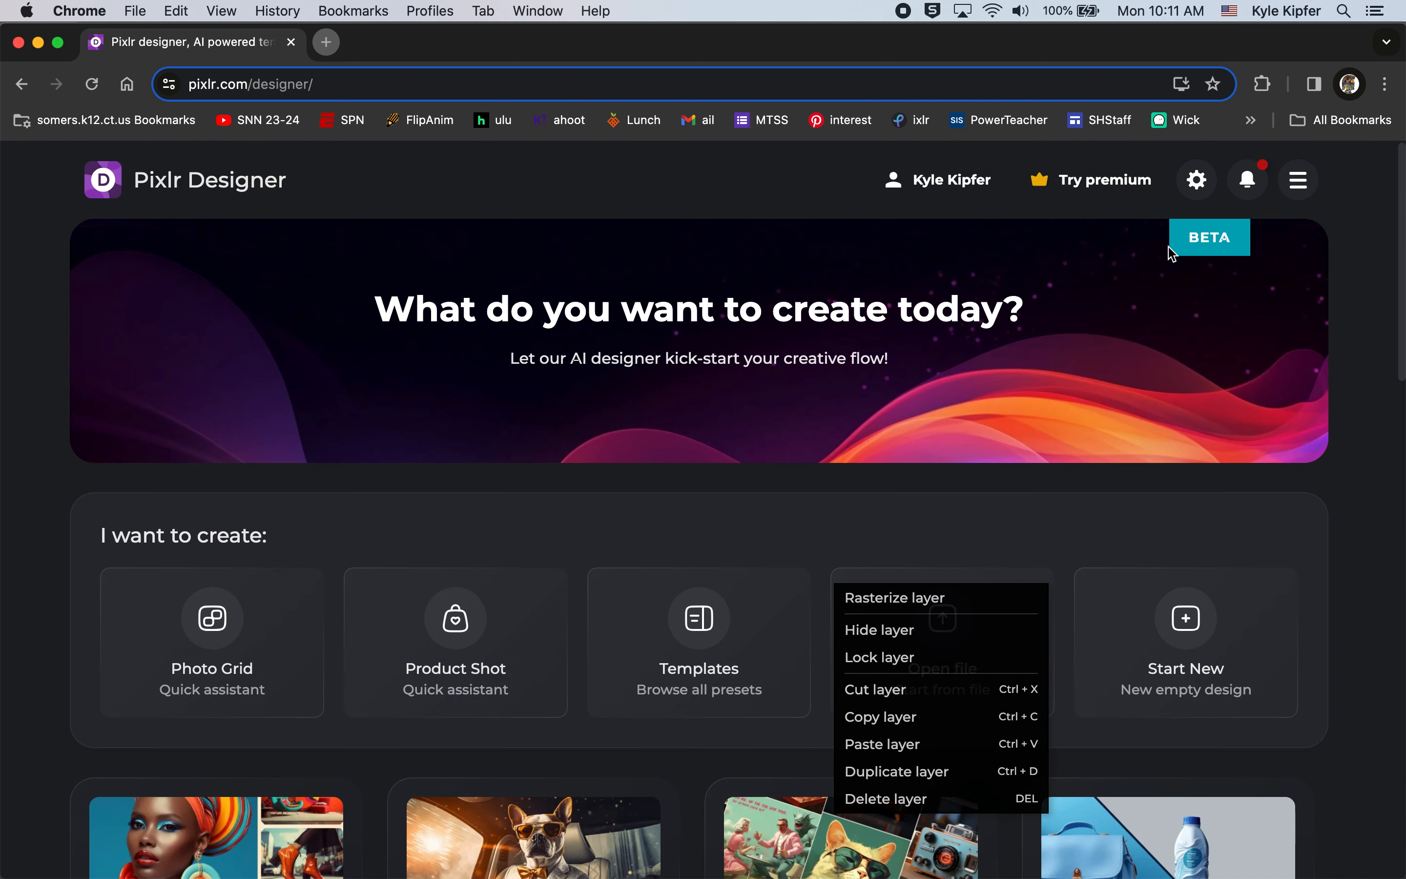
{"action": "left_click", "coordinate": [1299, 181]}
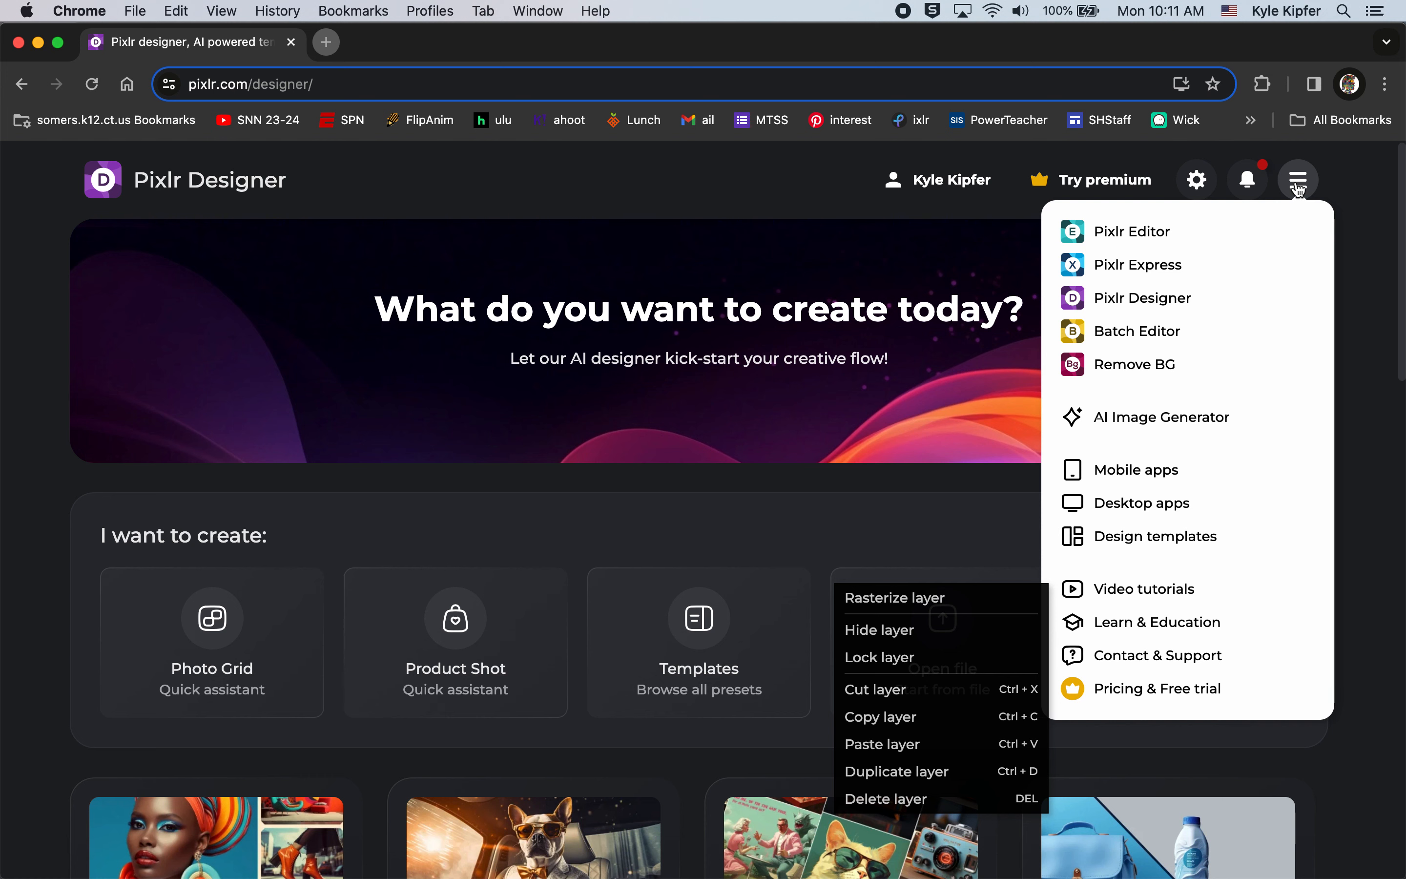
{"action": "left_click", "coordinate": [918, 129]}
{"action": "scroll", "coordinate": [510, 290], "scroll_direction": "down", "scroll_amount": 4}
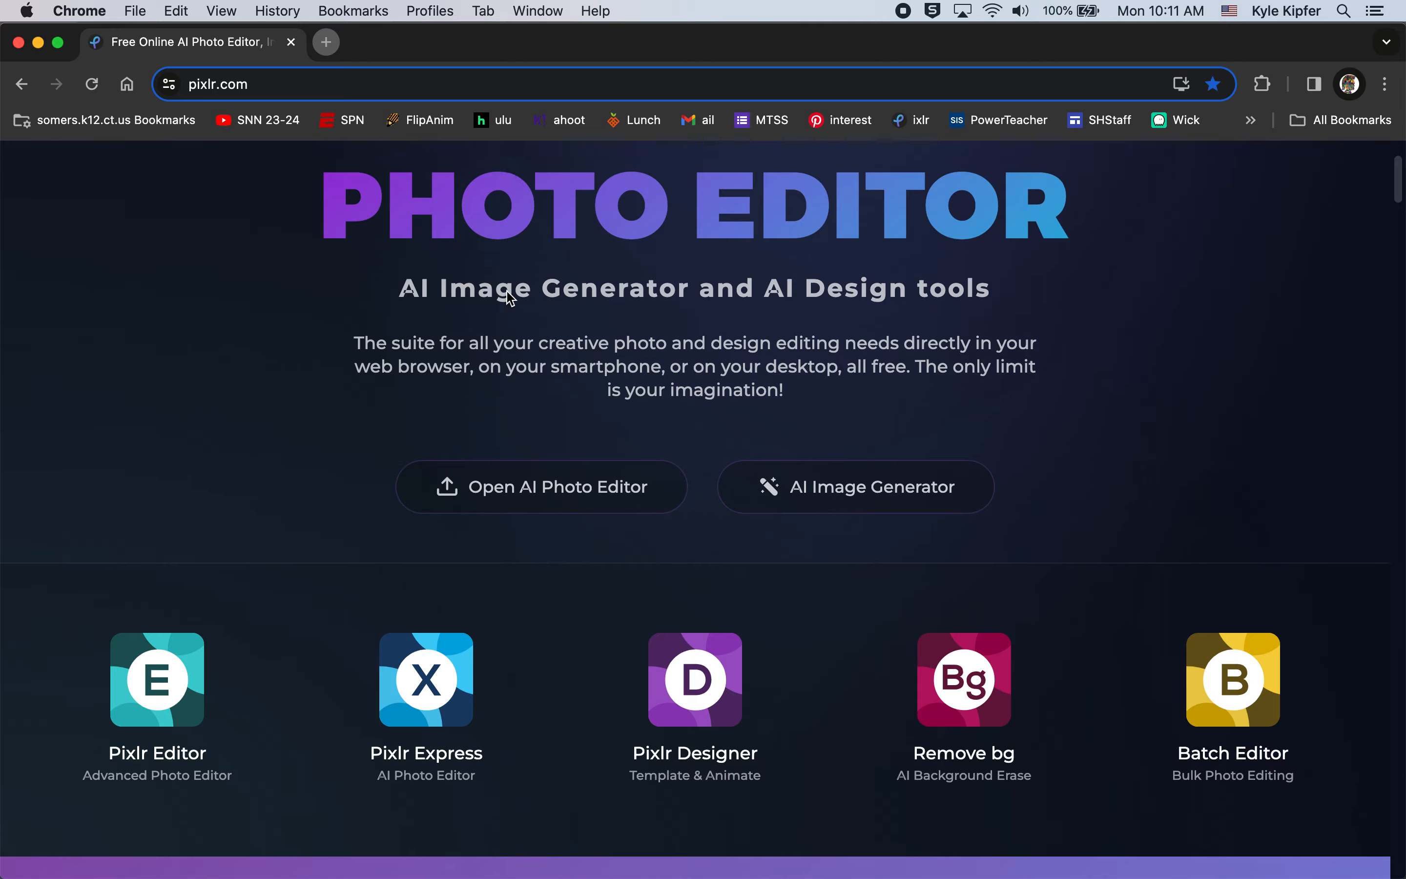
{"action": "left_click", "coordinate": [693, 636]}
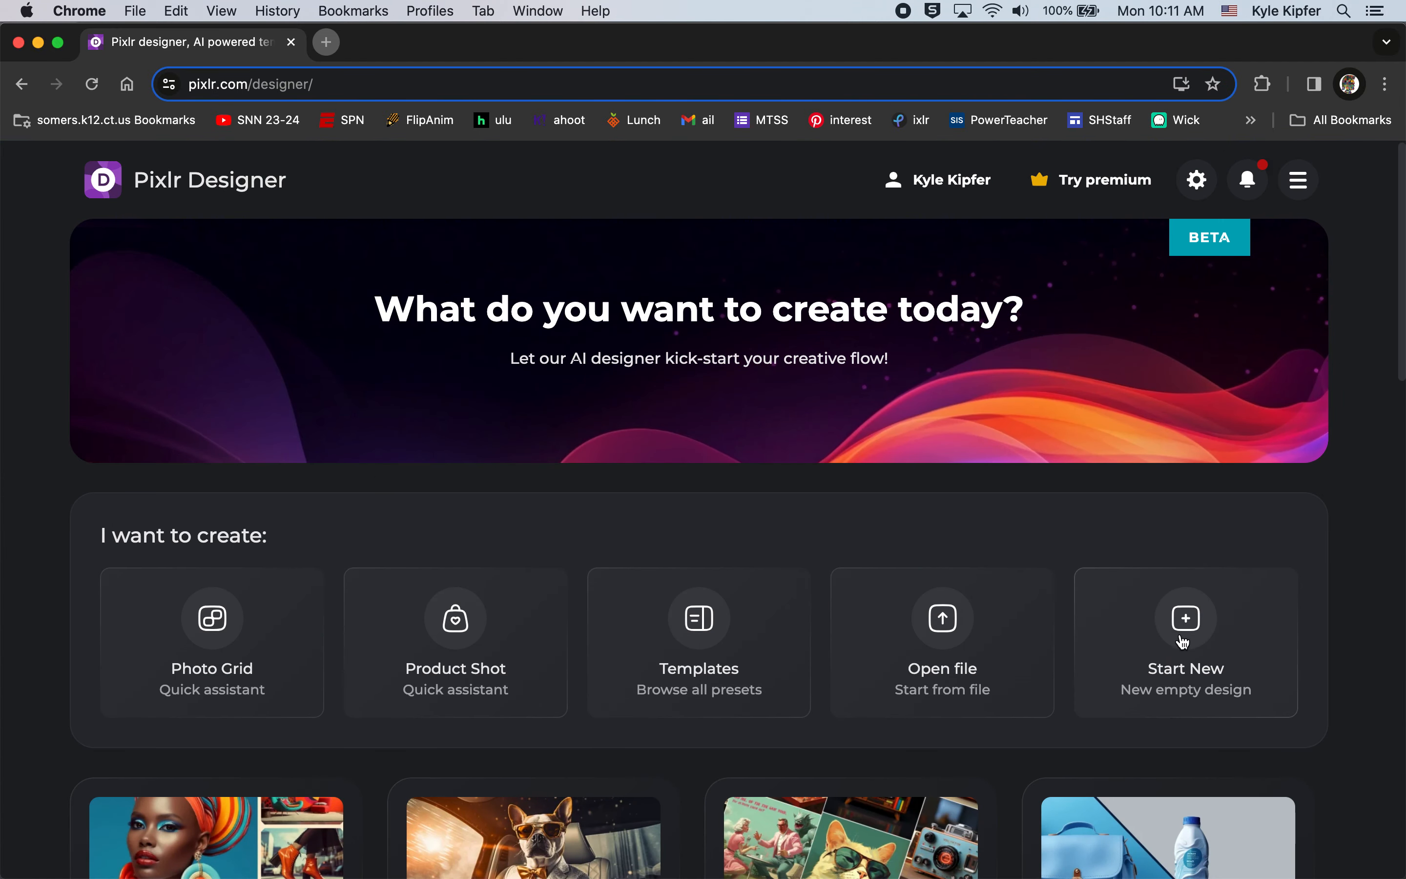
Create a new empty design named surreal, 1920 wide by 1080 high.
{"action": "left_click", "coordinate": [1184, 642]}
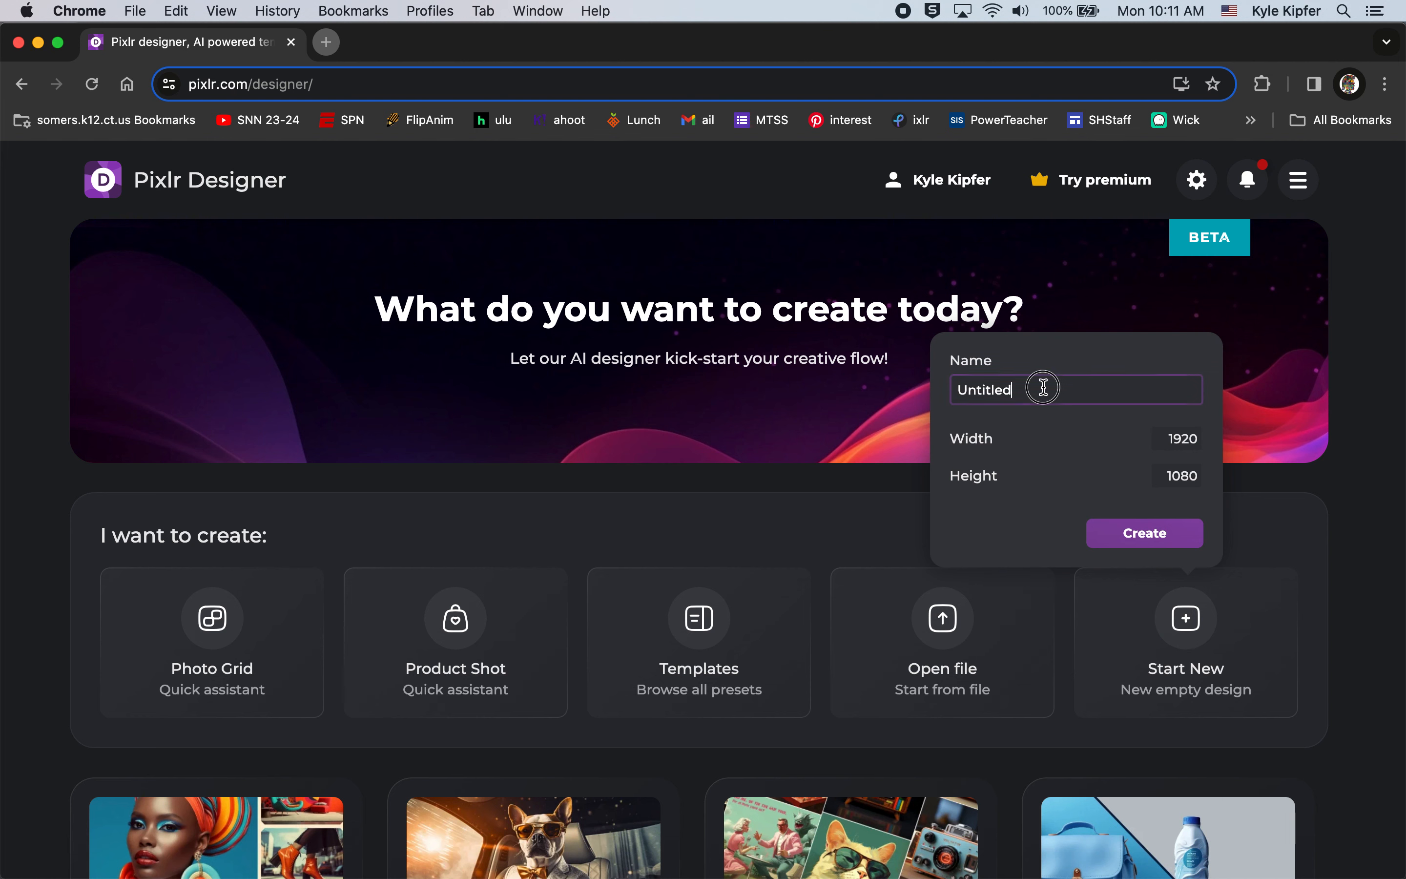
{"action": "left_click_drag", "start_coordinate": [1043, 387], "coordinate": [941, 393]}
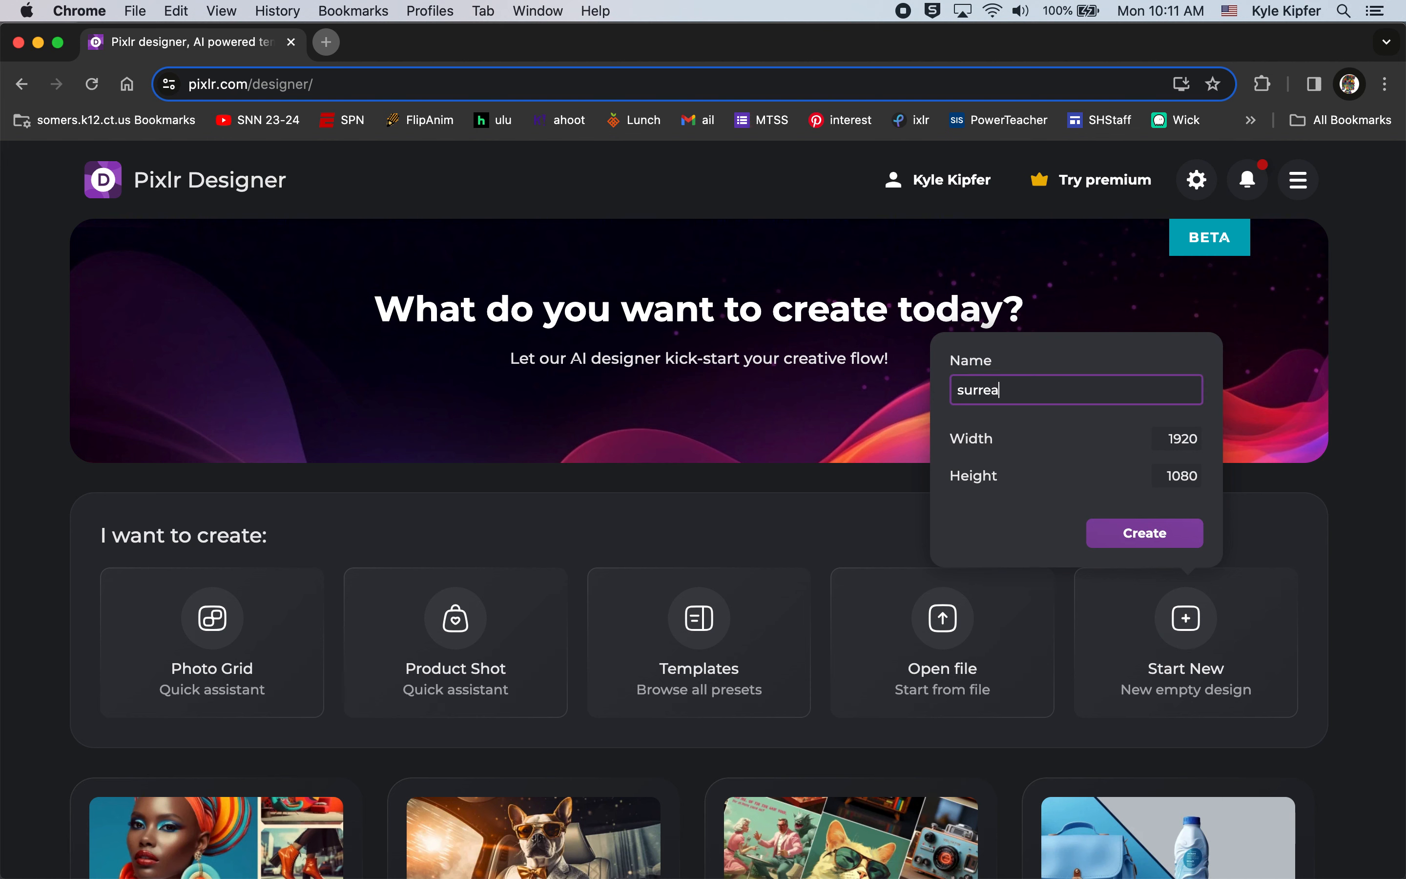
{"action": "left_click", "coordinate": [1132, 531]}
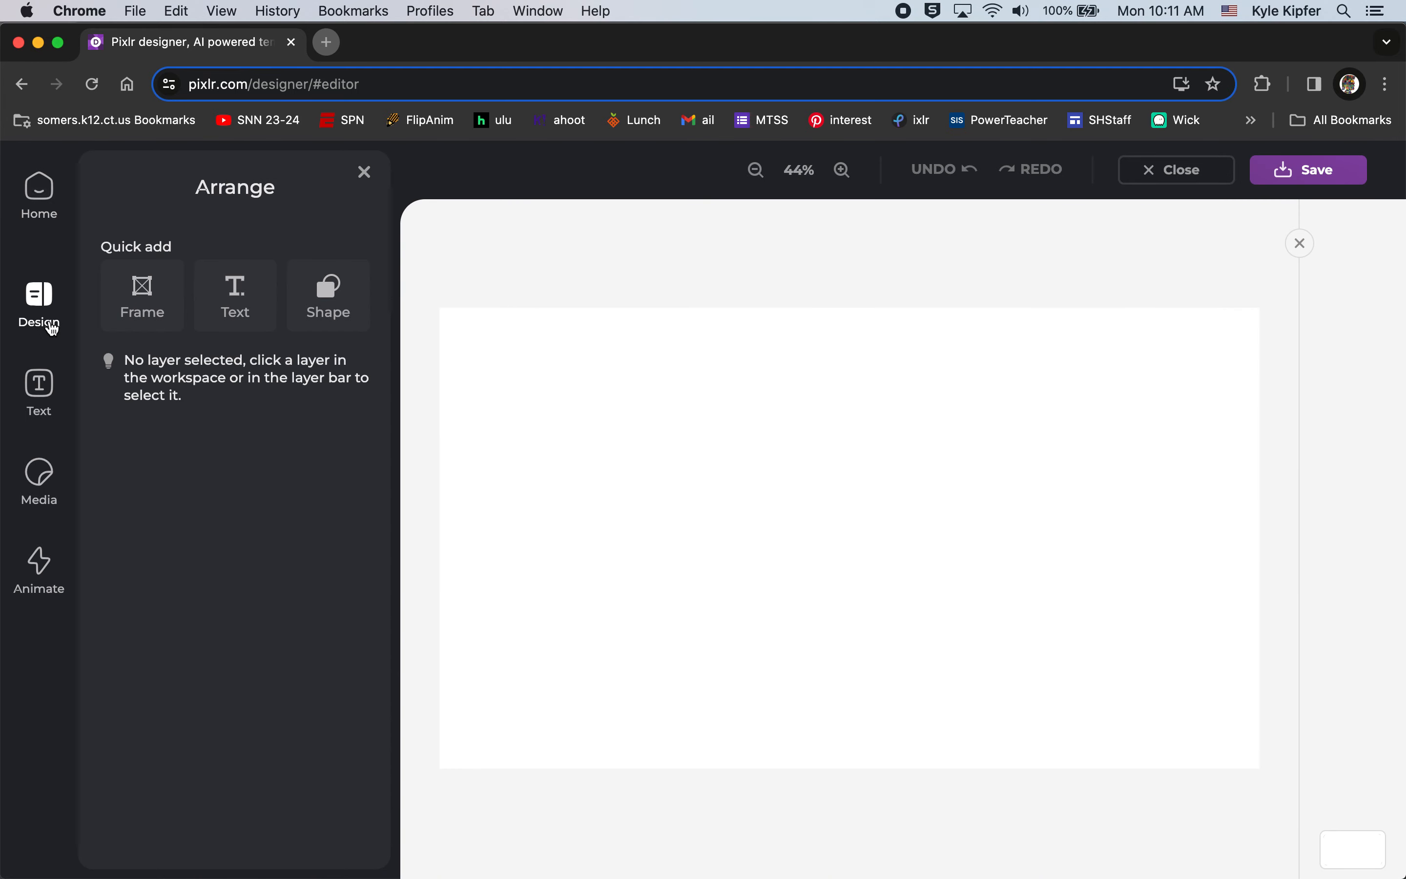
Set the page background of the new design to transparent.
{"action": "left_click", "coordinate": [50, 317]}
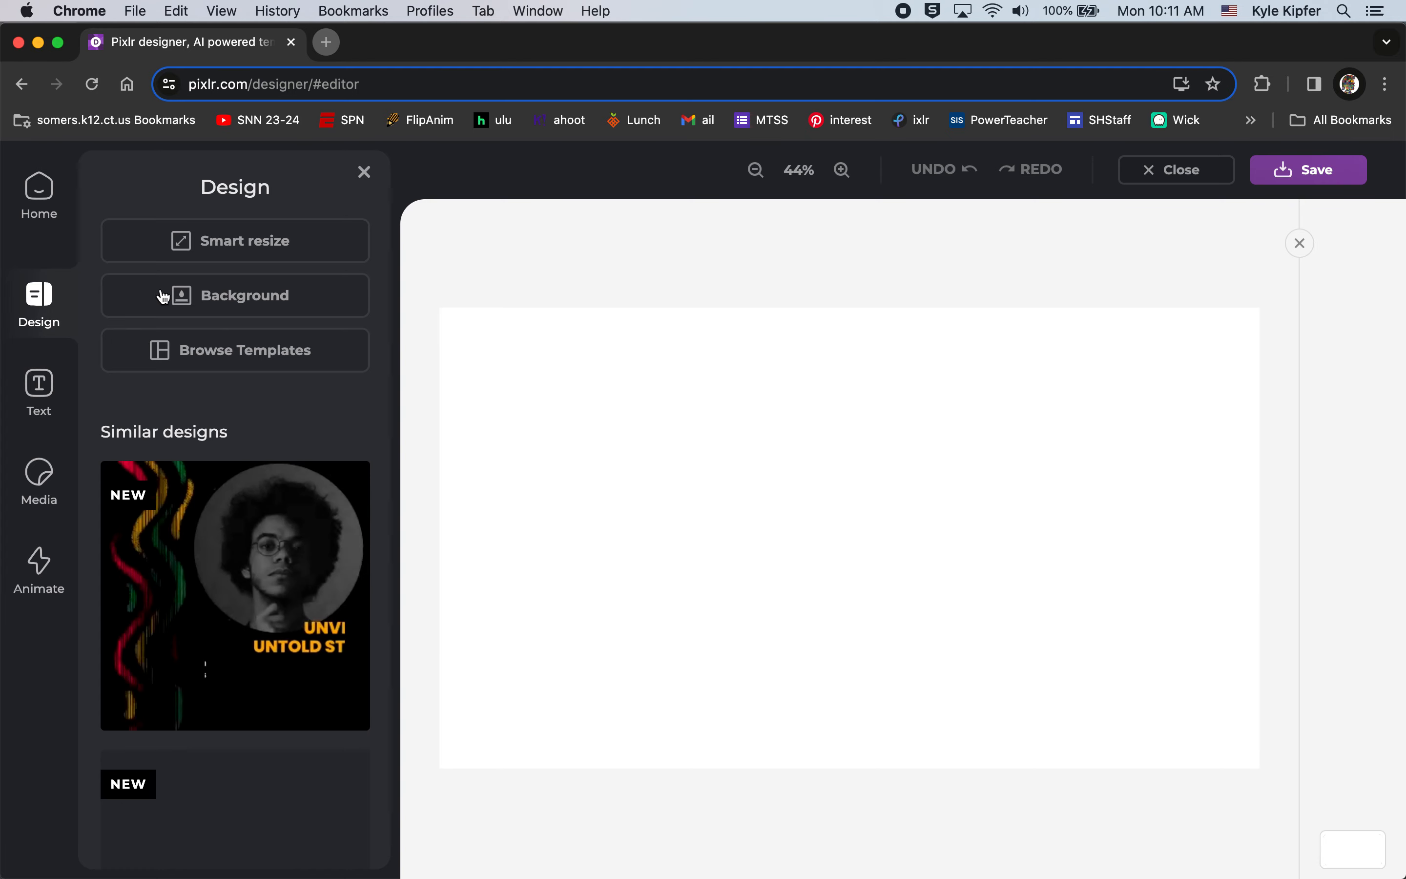
{"action": "left_click", "coordinate": [247, 298]}
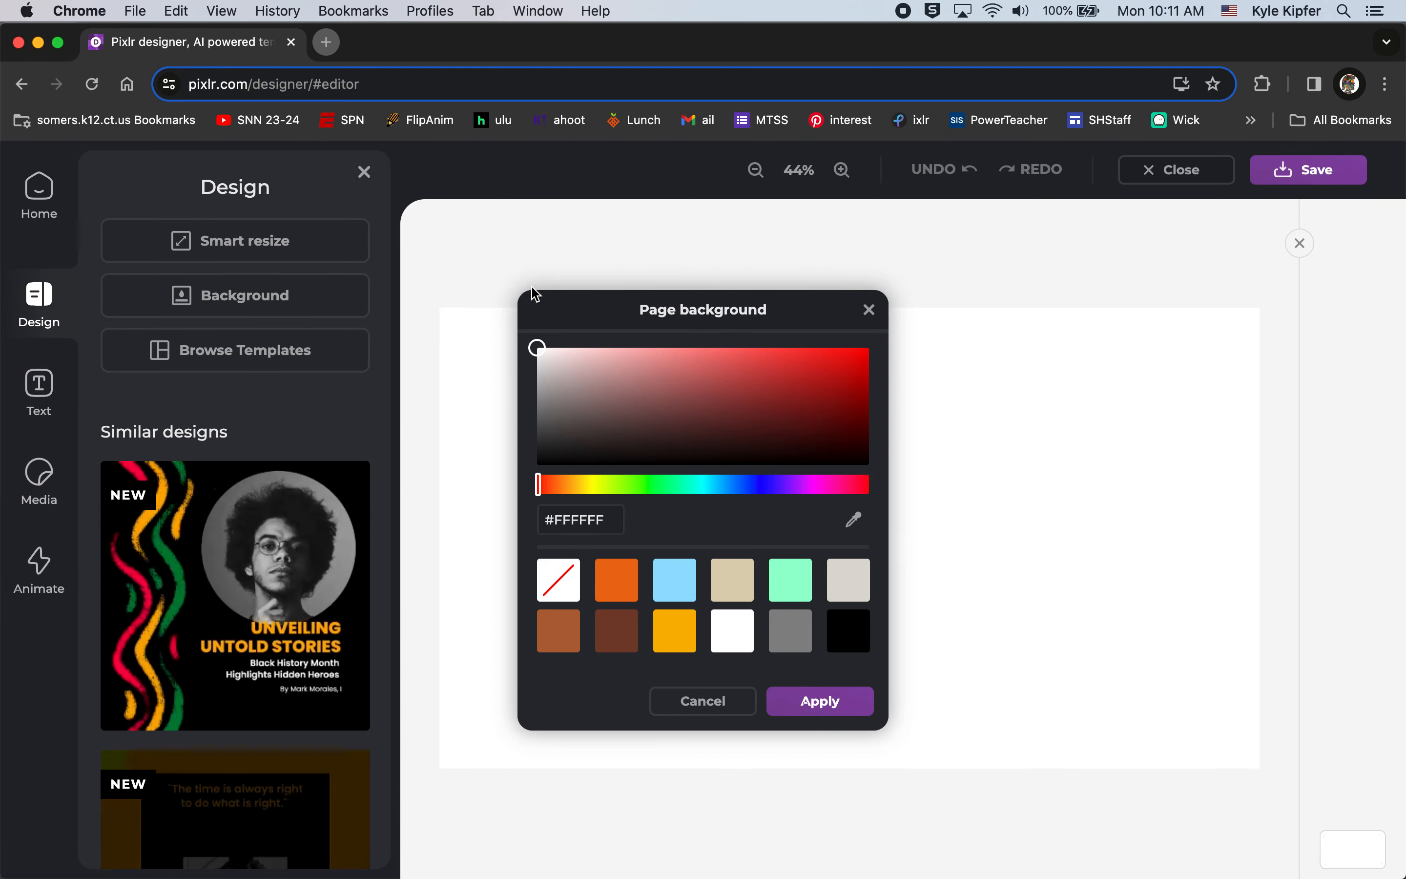
{"action": "left_click", "coordinate": [571, 583]}
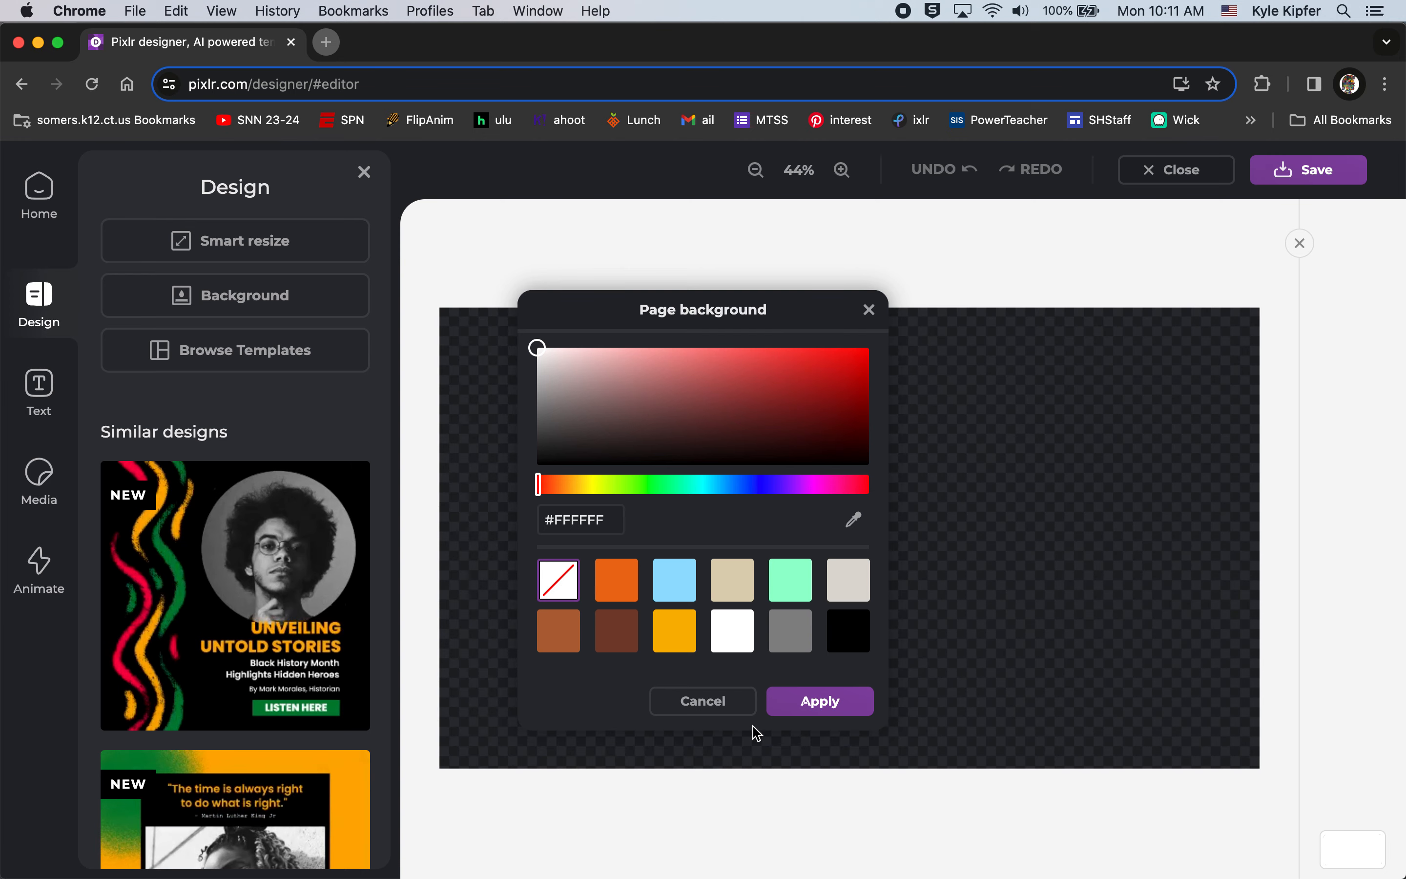
{"action": "left_click", "coordinate": [838, 709]}
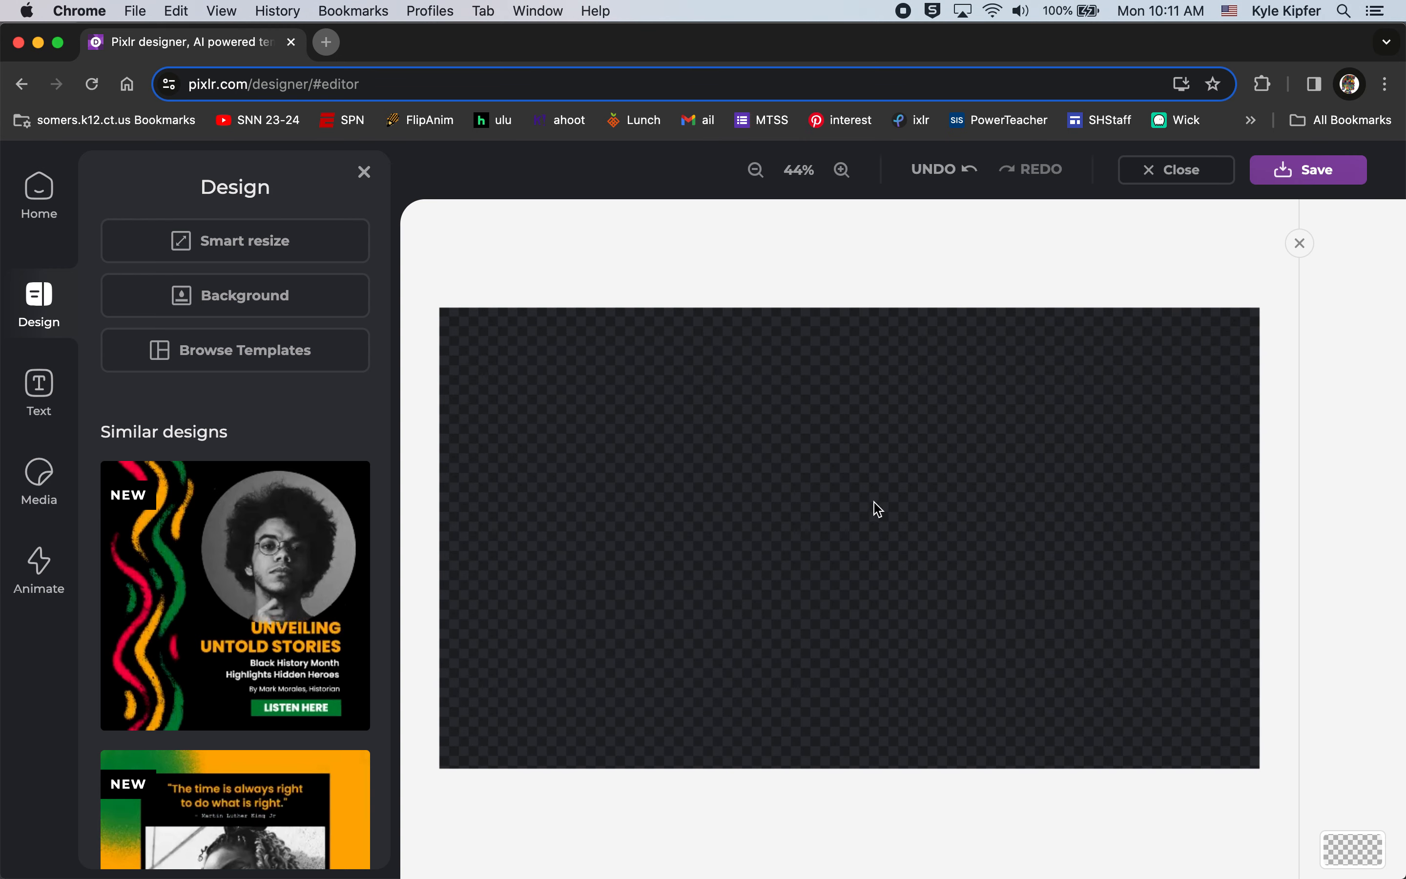
Smart resize the page to the Square 1:1 preset, 1920 by 1920.
{"action": "left_click", "coordinate": [256, 241]}
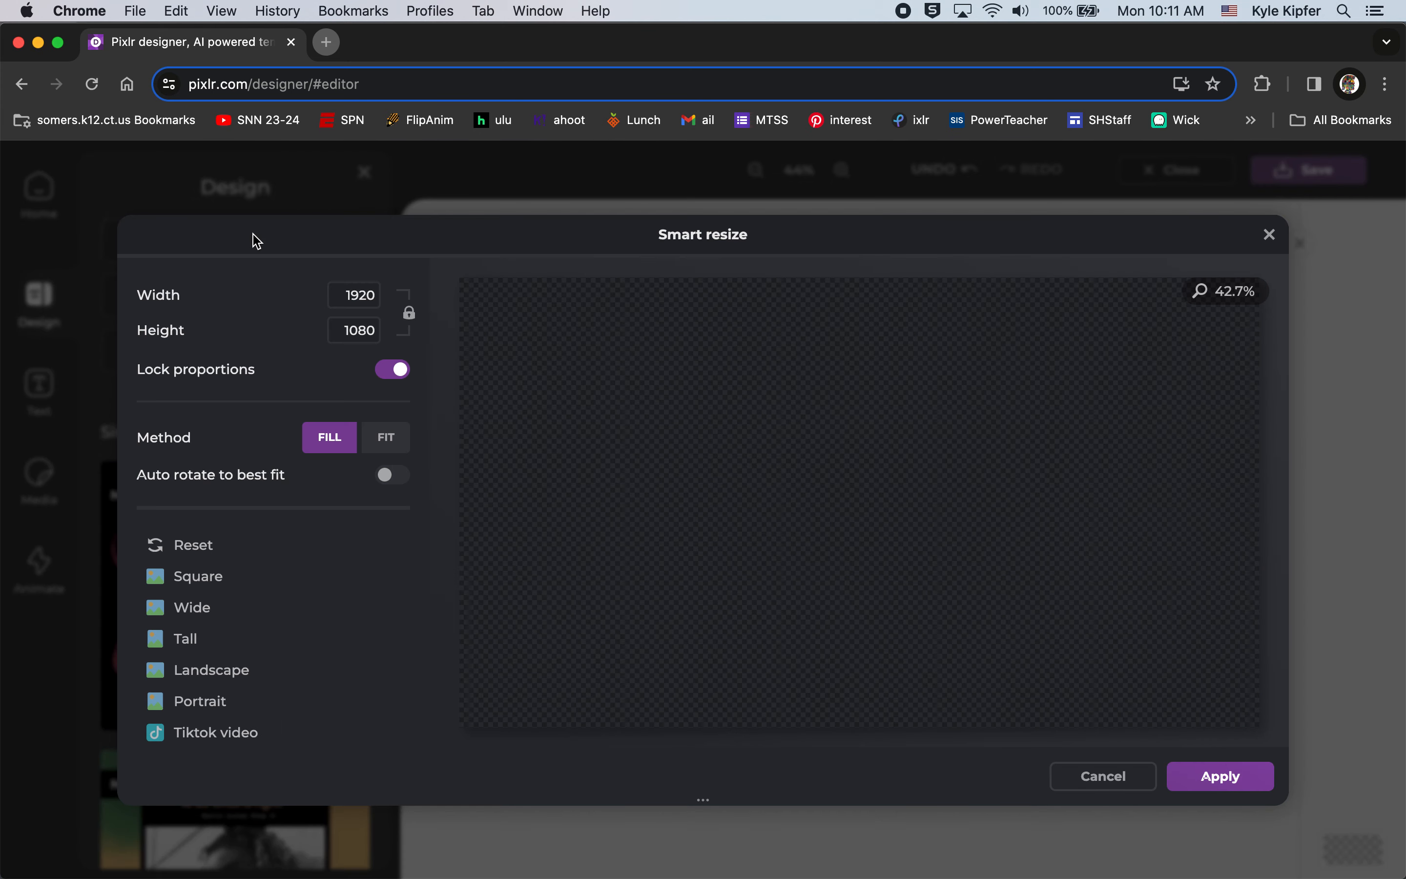
{"action": "left_click", "coordinate": [214, 577]}
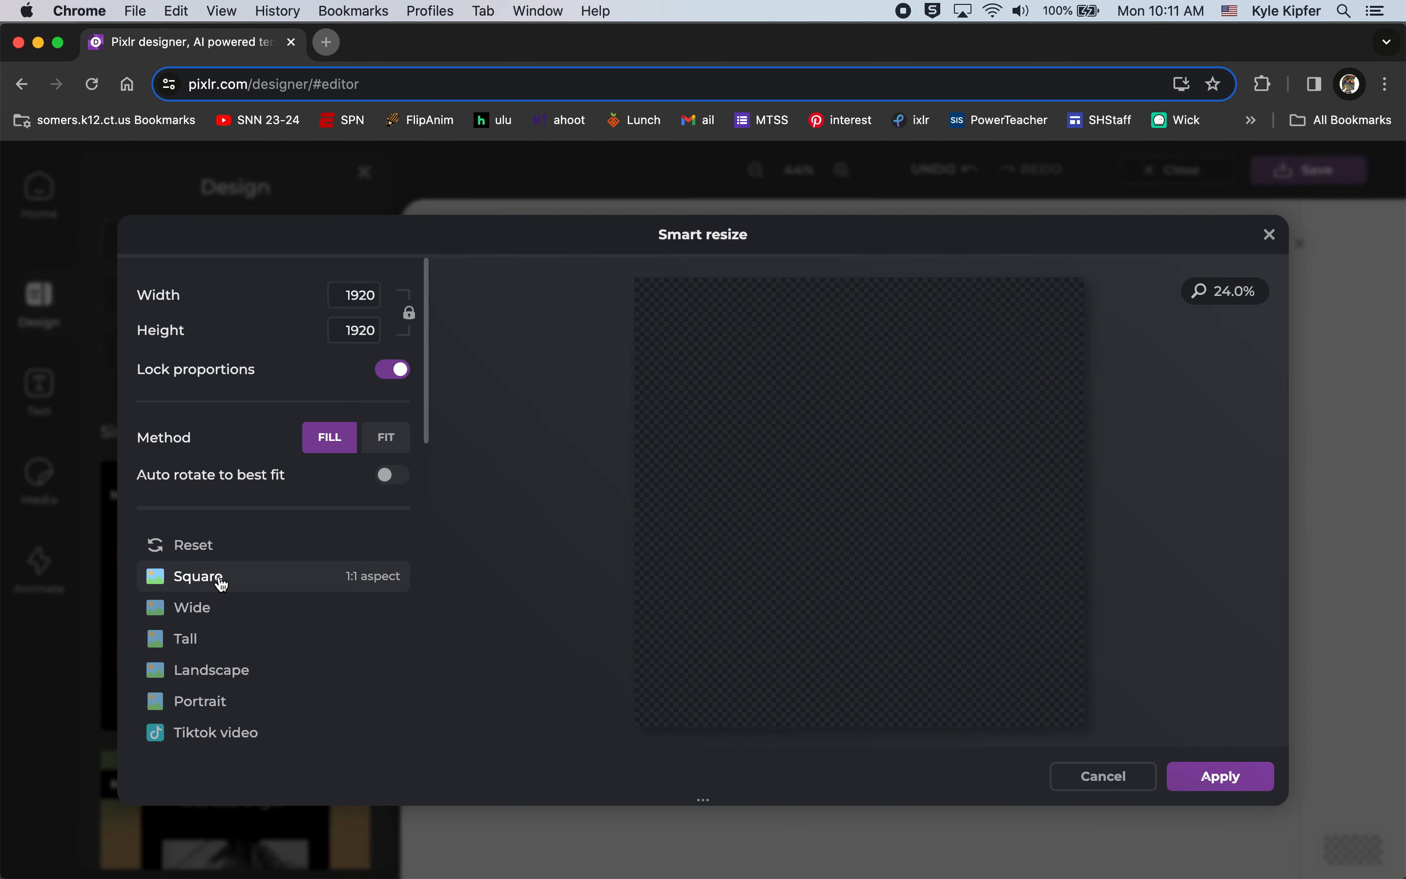
{"action": "left_click", "coordinate": [1234, 776]}
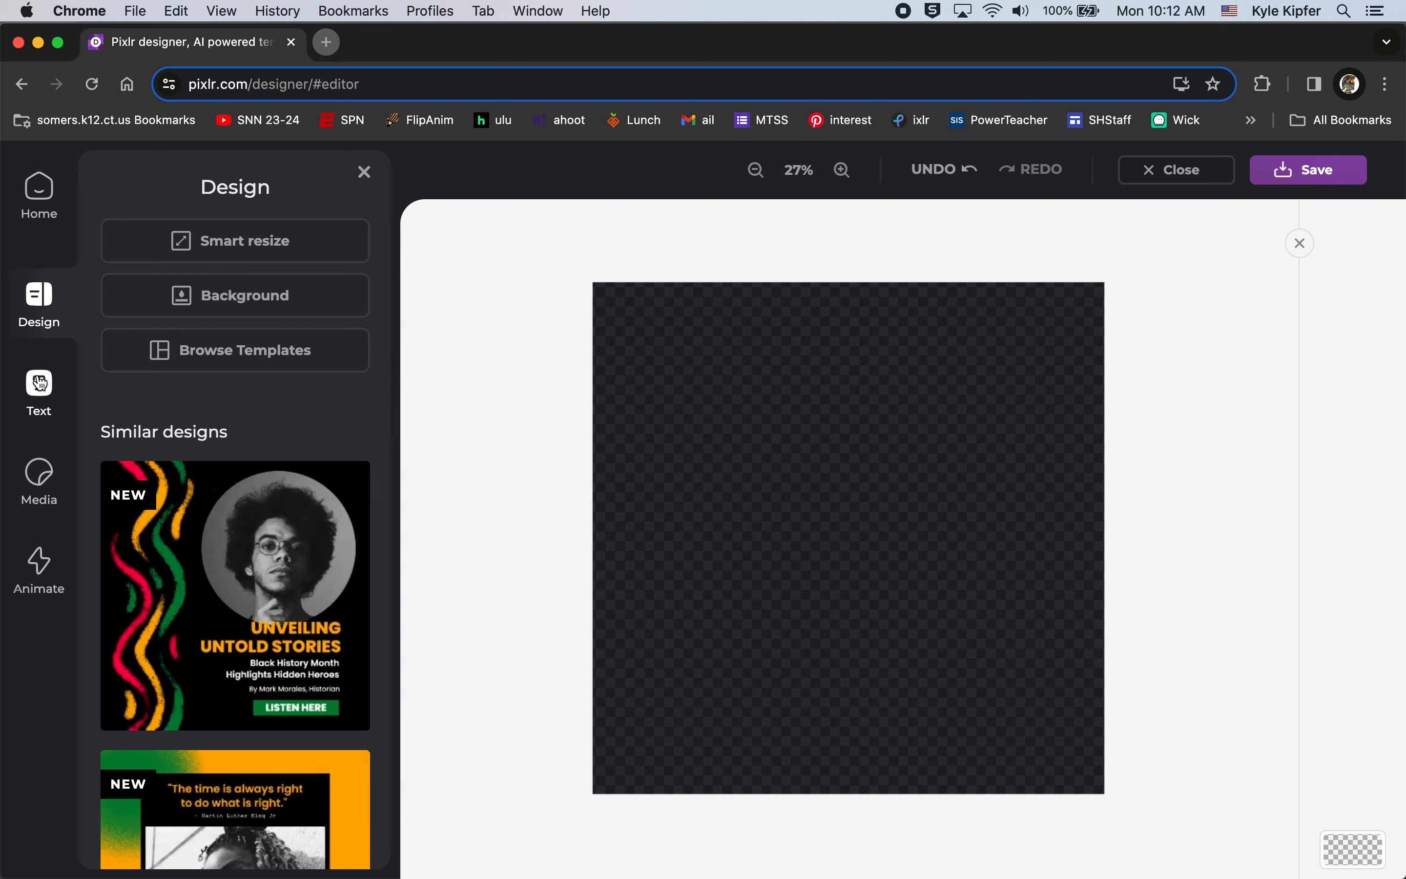
Add the teal paper-landscape scene with the clouds and bench from Studio Backgrounds and enlarge it to cover the whole page.
{"action": "left_click", "coordinate": [40, 479]}
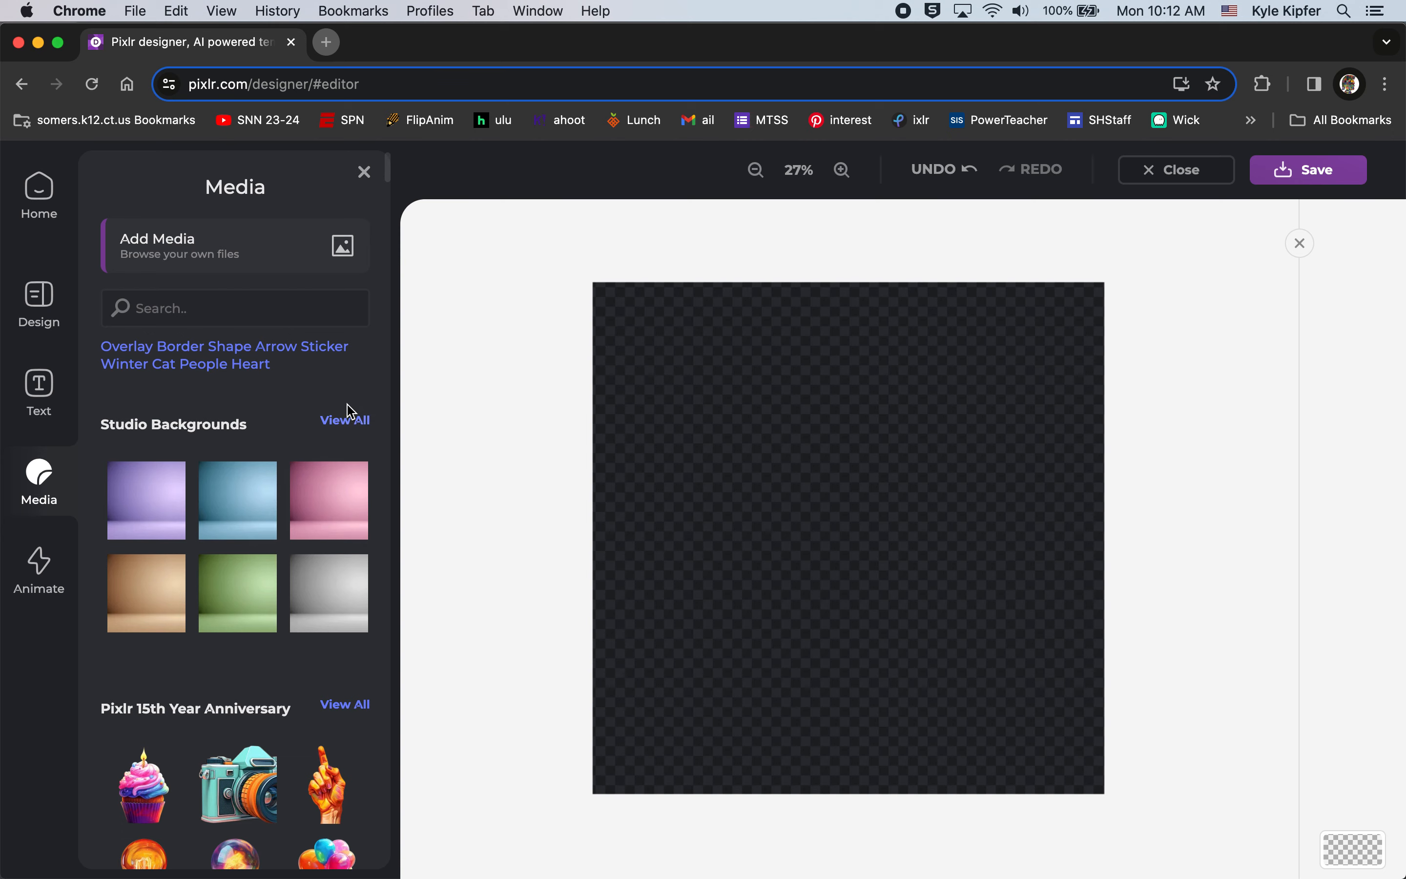
{"action": "left_click", "coordinate": [346, 421]}
{"action": "scroll", "coordinate": [266, 576], "scroll_direction": "down", "scroll_amount": 5}
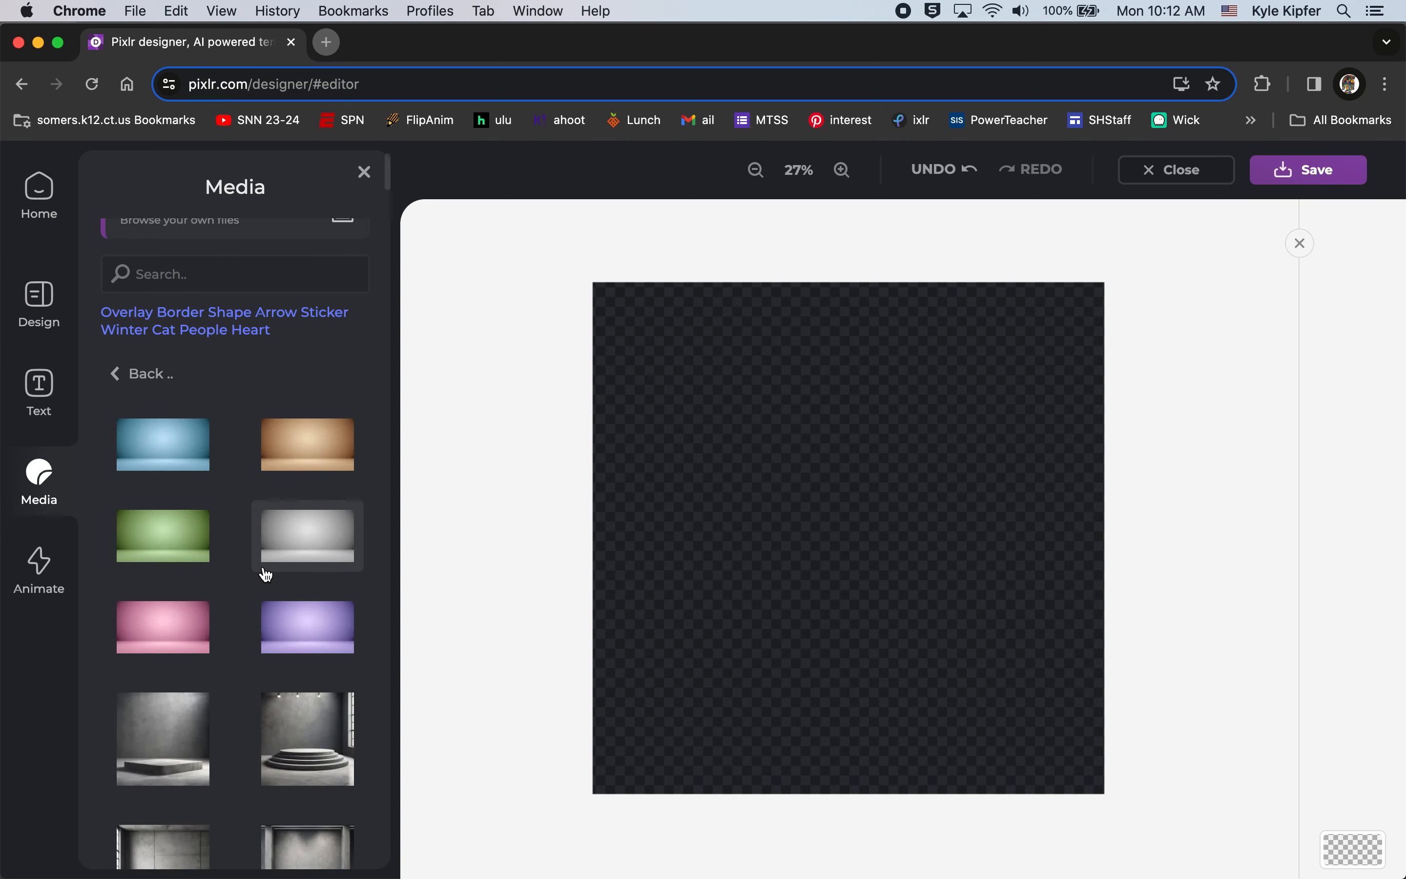
{"action": "scroll", "coordinate": [266, 576], "scroll_direction": "down", "scroll_amount": 10}
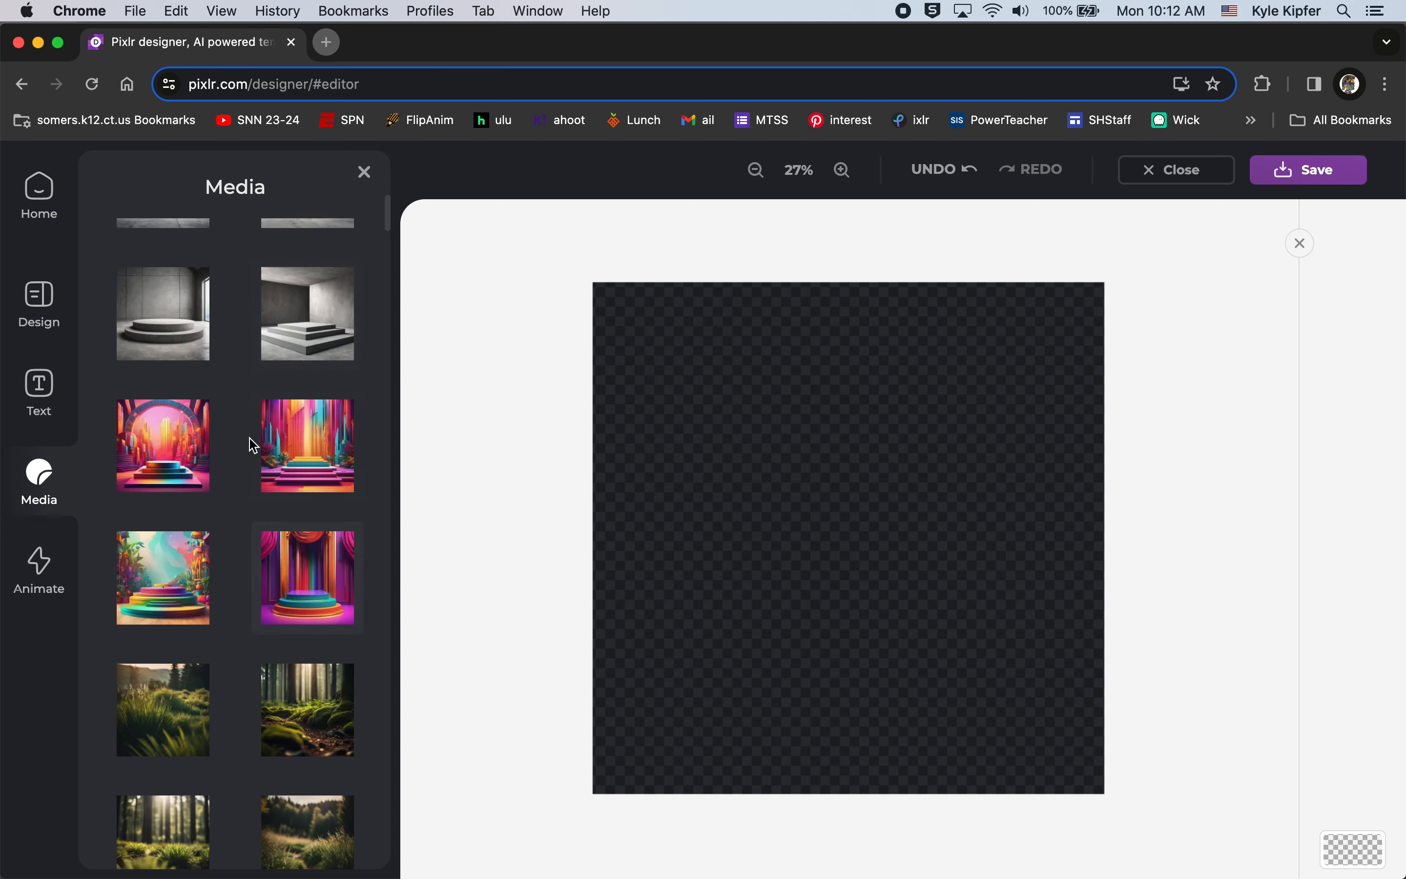
{"action": "scroll", "coordinate": [253, 428], "scroll_direction": "down", "scroll_amount": 4}
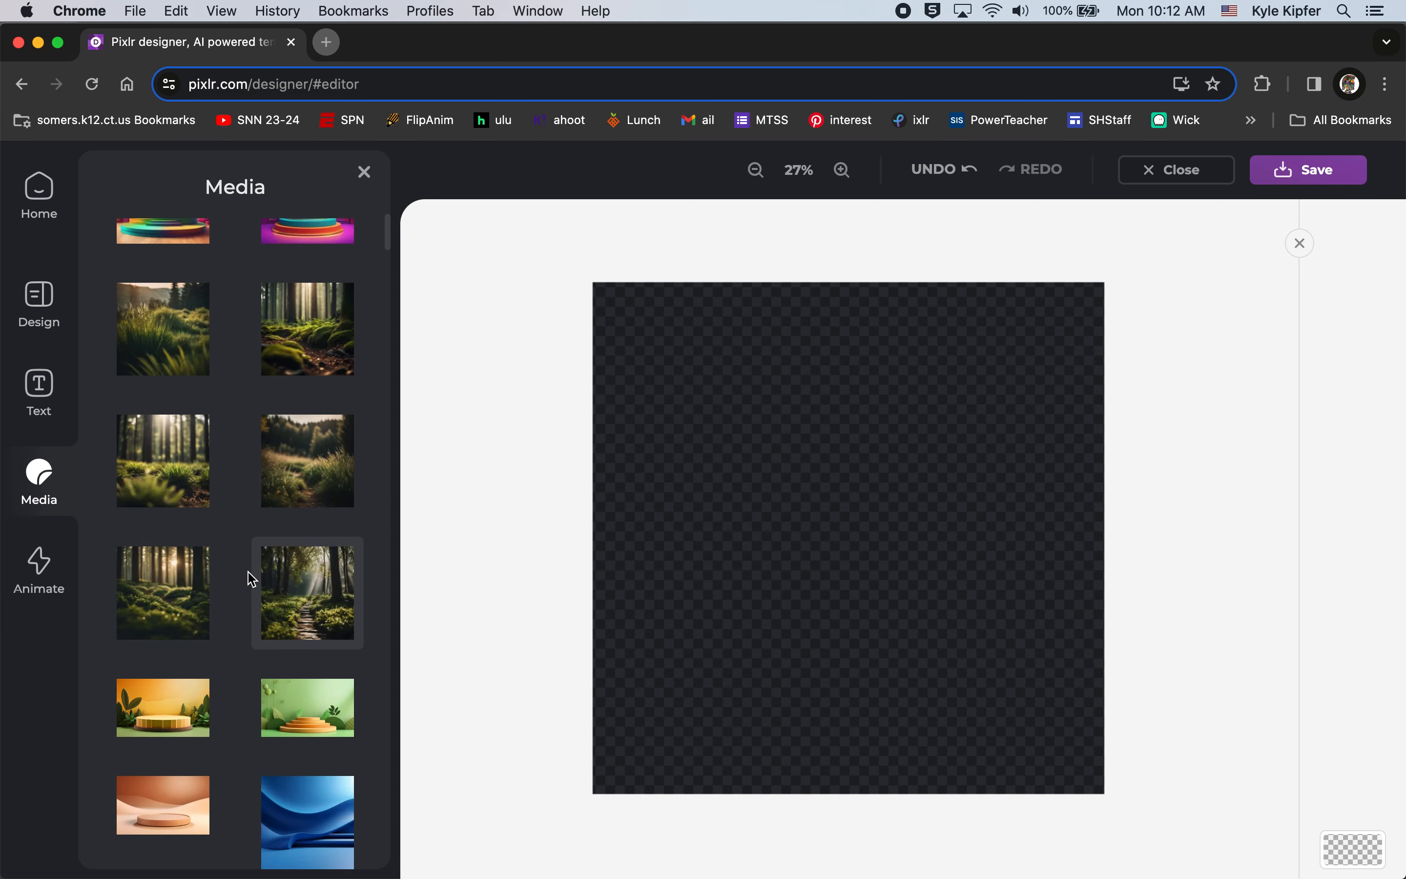
{"action": "scroll", "coordinate": [251, 580], "scroll_direction": "down", "scroll_amount": 3}
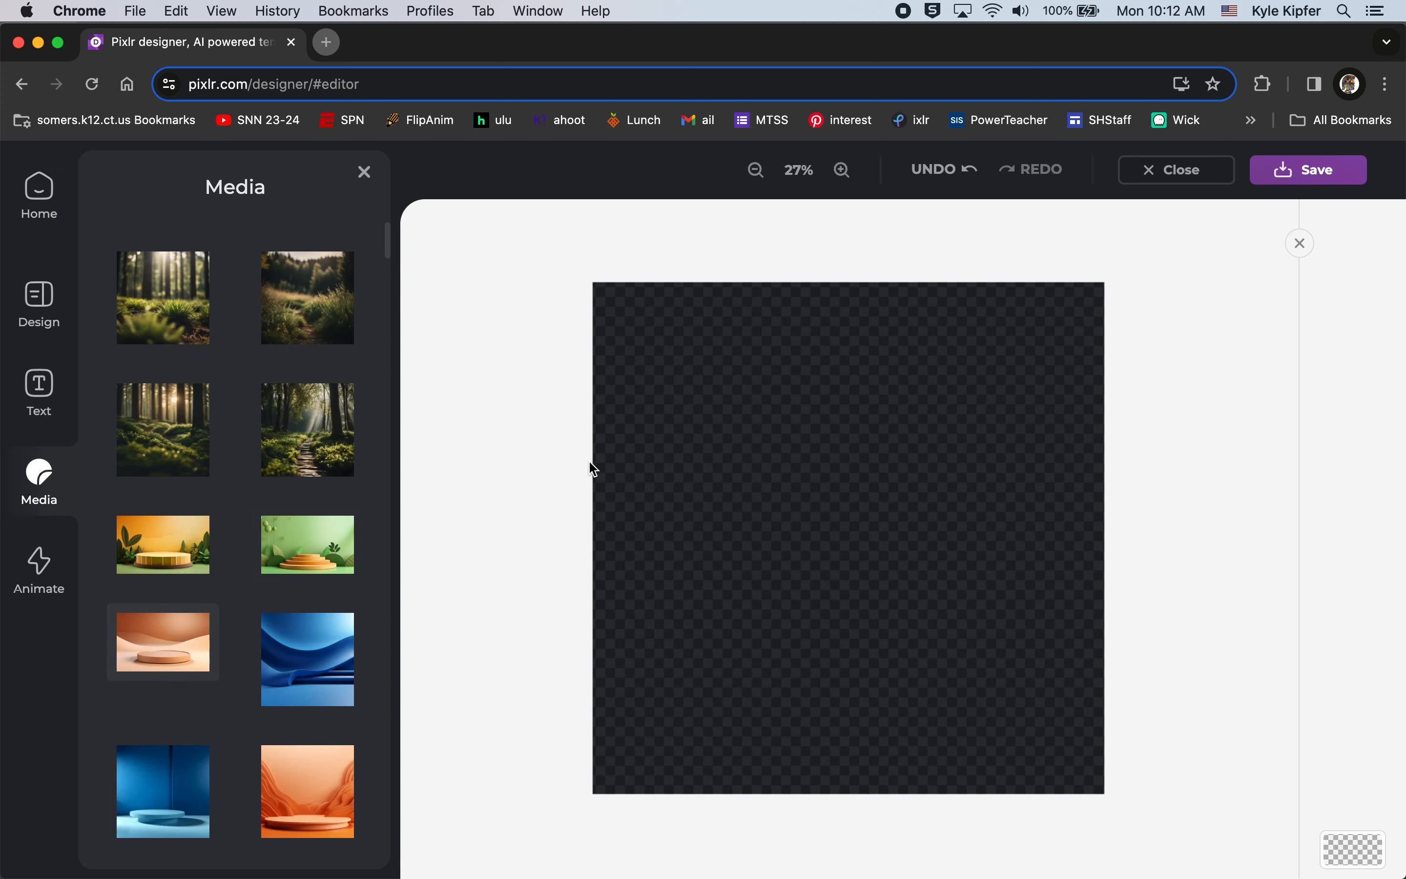
{"action": "scroll", "coordinate": [208, 644], "scroll_direction": "down", "scroll_amount": 3}
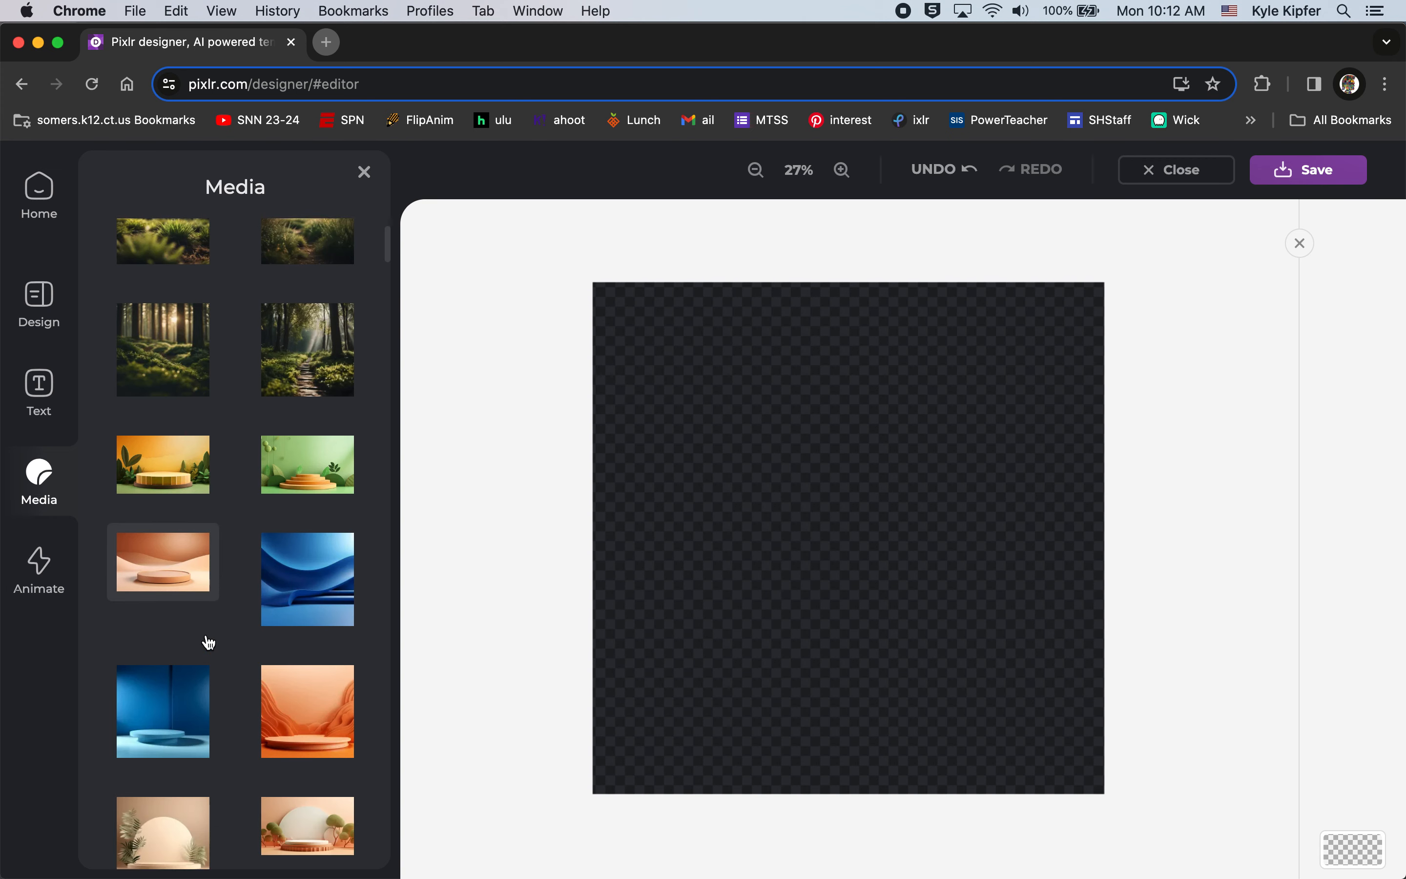
{"action": "scroll", "coordinate": [219, 590], "scroll_direction": "down", "scroll_amount": 8}
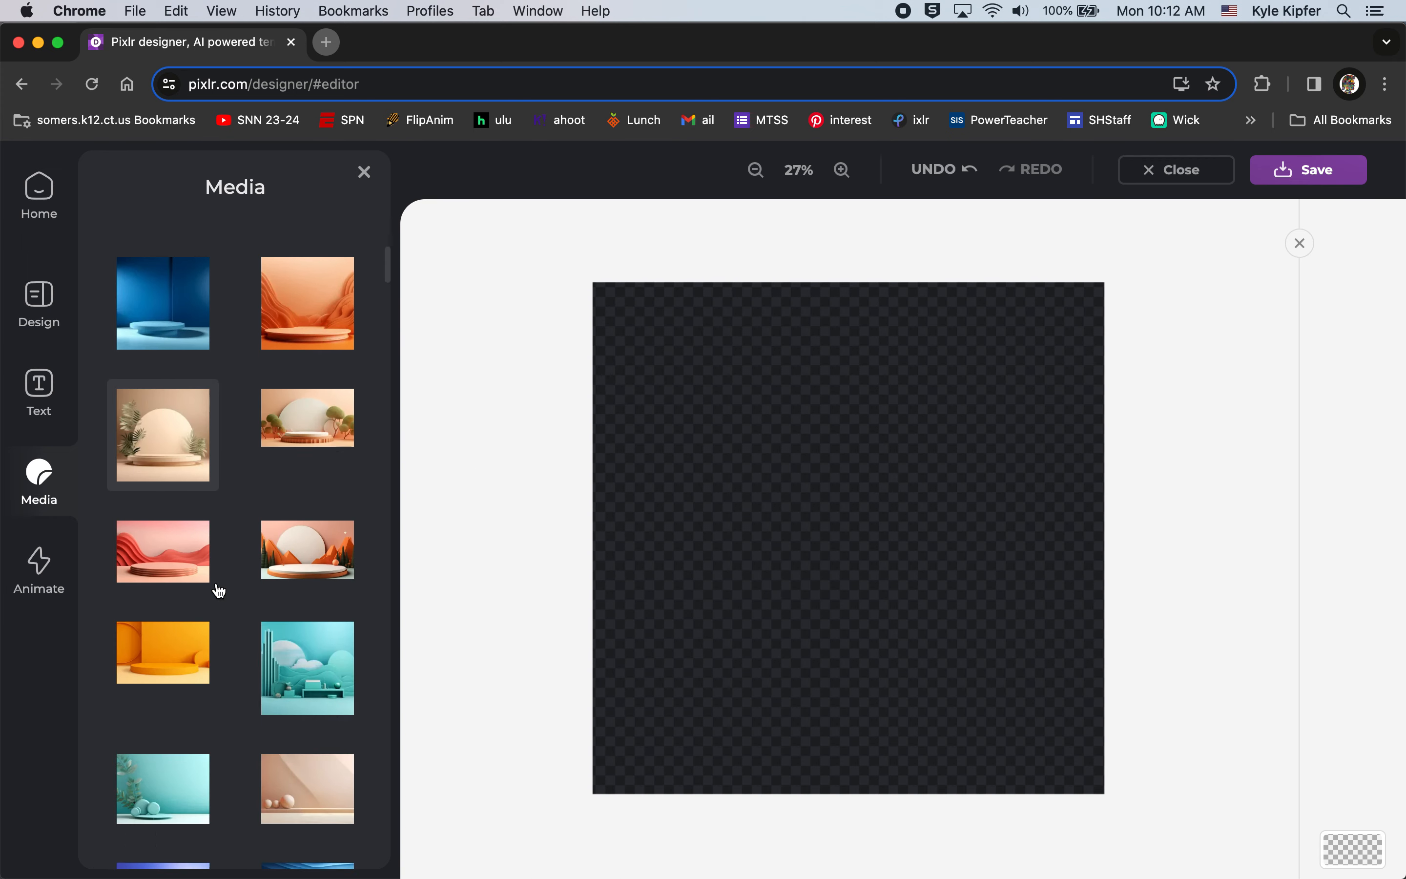
{"action": "left_click", "coordinate": [305, 522]}
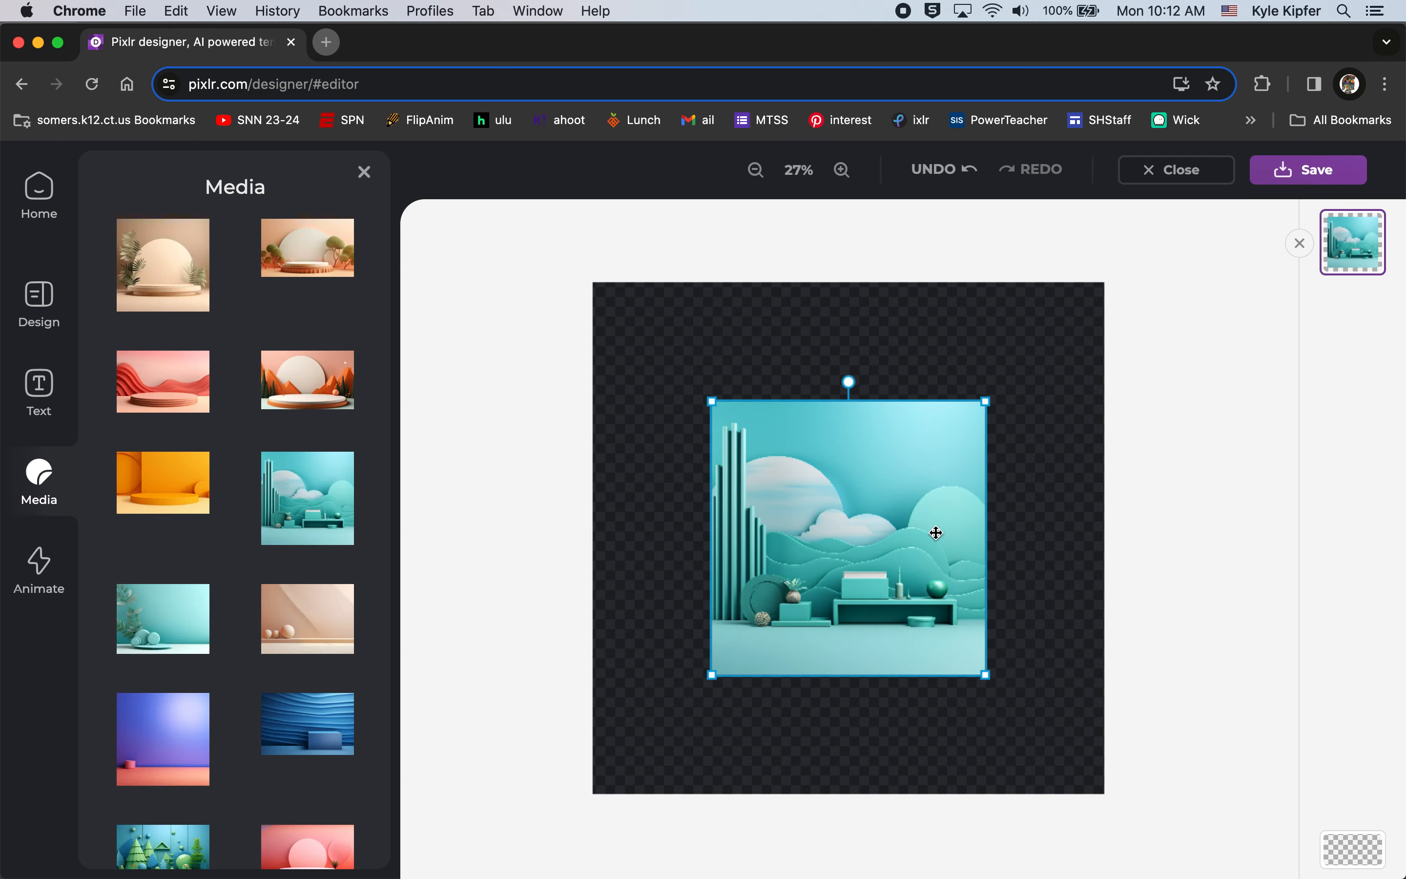
{"action": "left_click_drag", "start_coordinate": [711, 403], "coordinate": [587, 295]}
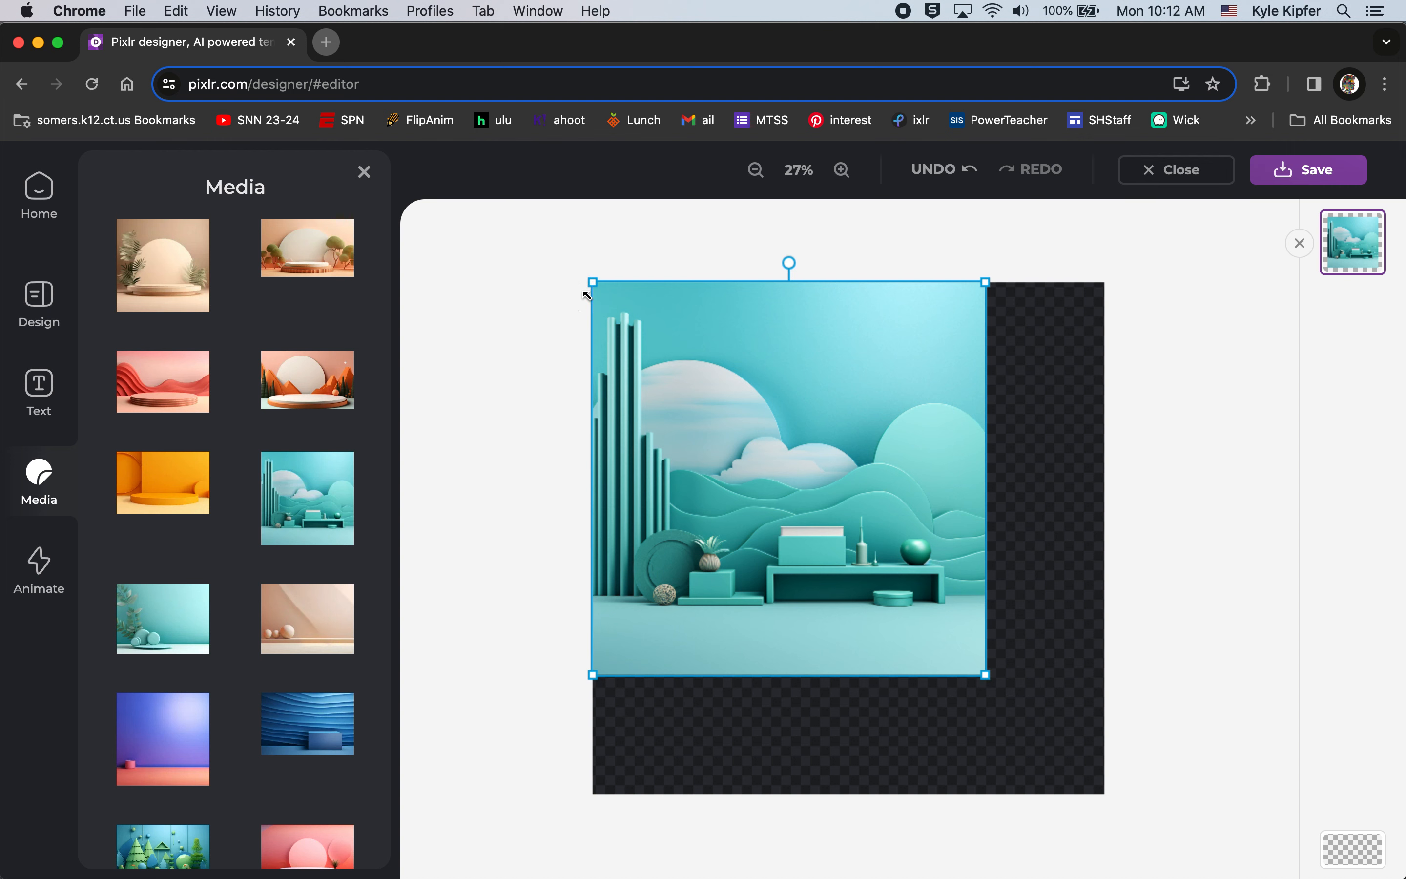
{"action": "left_click_drag", "start_coordinate": [984, 674], "coordinate": [1105, 793]}
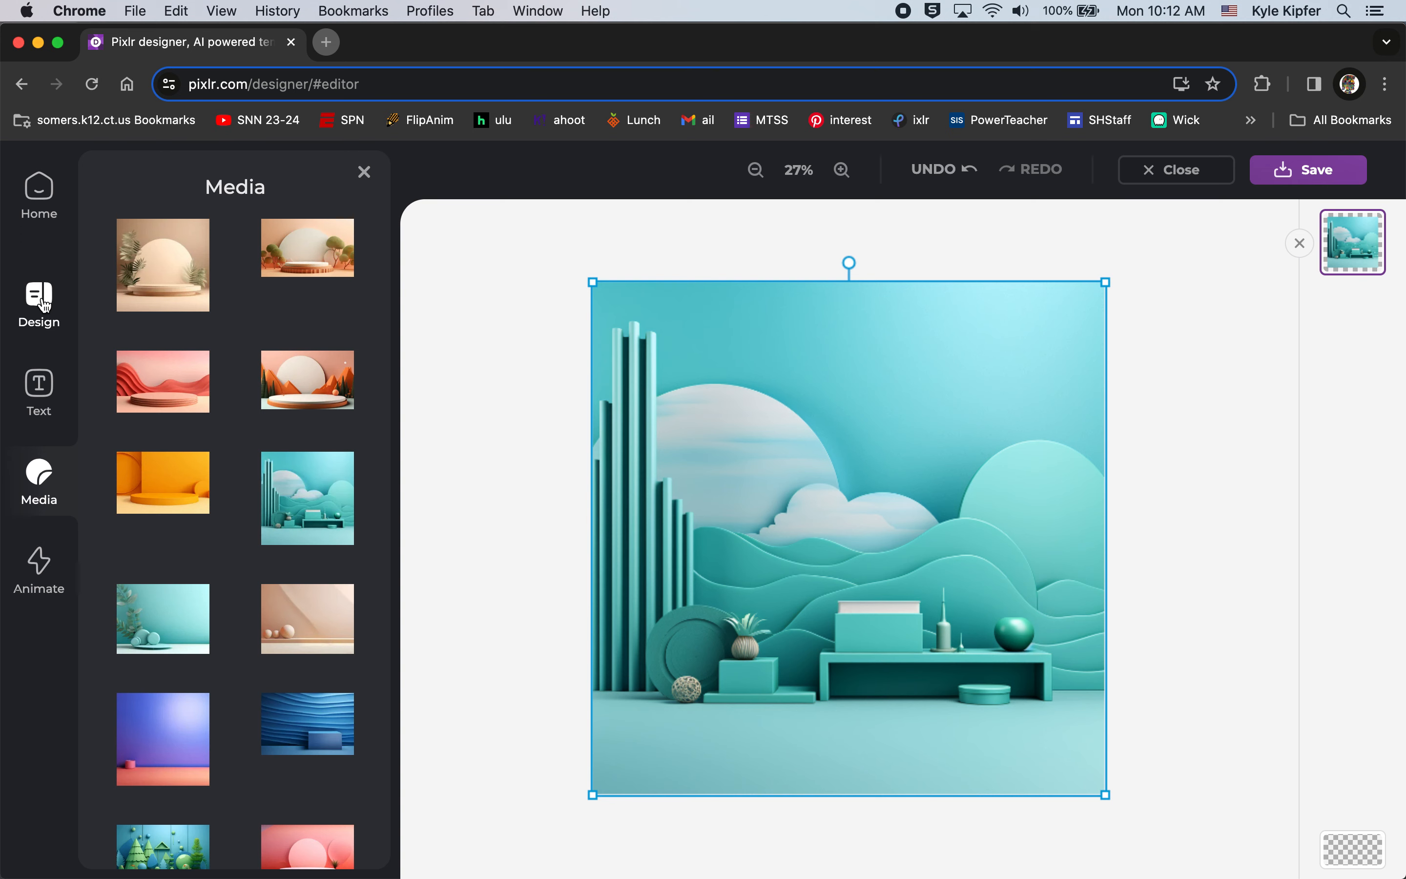
Add the multicoloured light bulb from the Pixlr 15th Year Anniversary collection and move it to the lower right of the scene.
{"action": "left_click", "coordinate": [39, 297]}
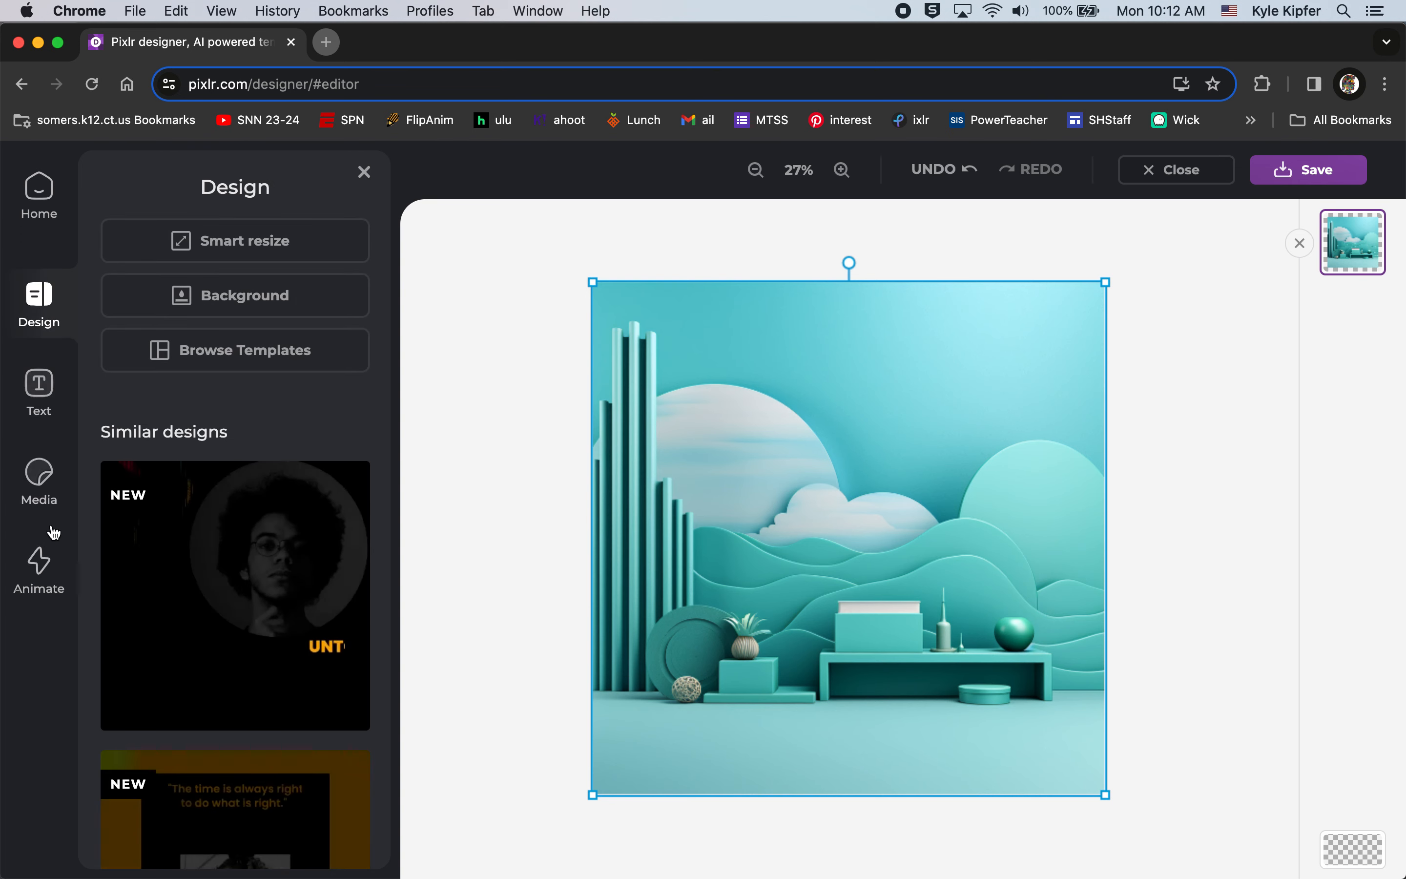
{"action": "left_click", "coordinate": [42, 483]}
{"action": "scroll", "coordinate": [244, 574], "scroll_direction": "down", "scroll_amount": 8}
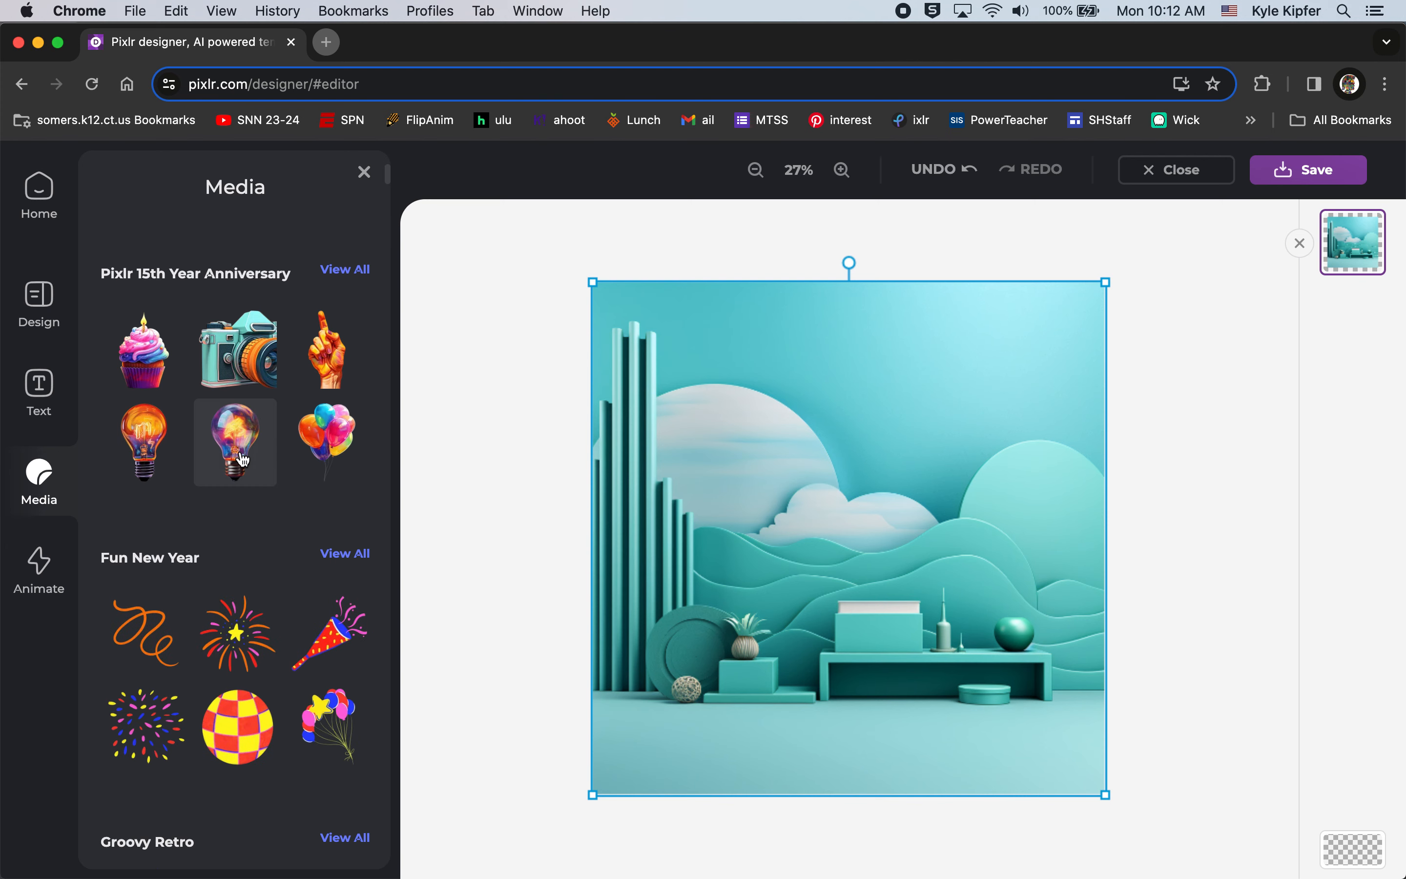
{"action": "left_click", "coordinate": [346, 270]}
{"action": "scroll", "coordinate": [252, 544], "scroll_direction": "down", "scroll_amount": 8}
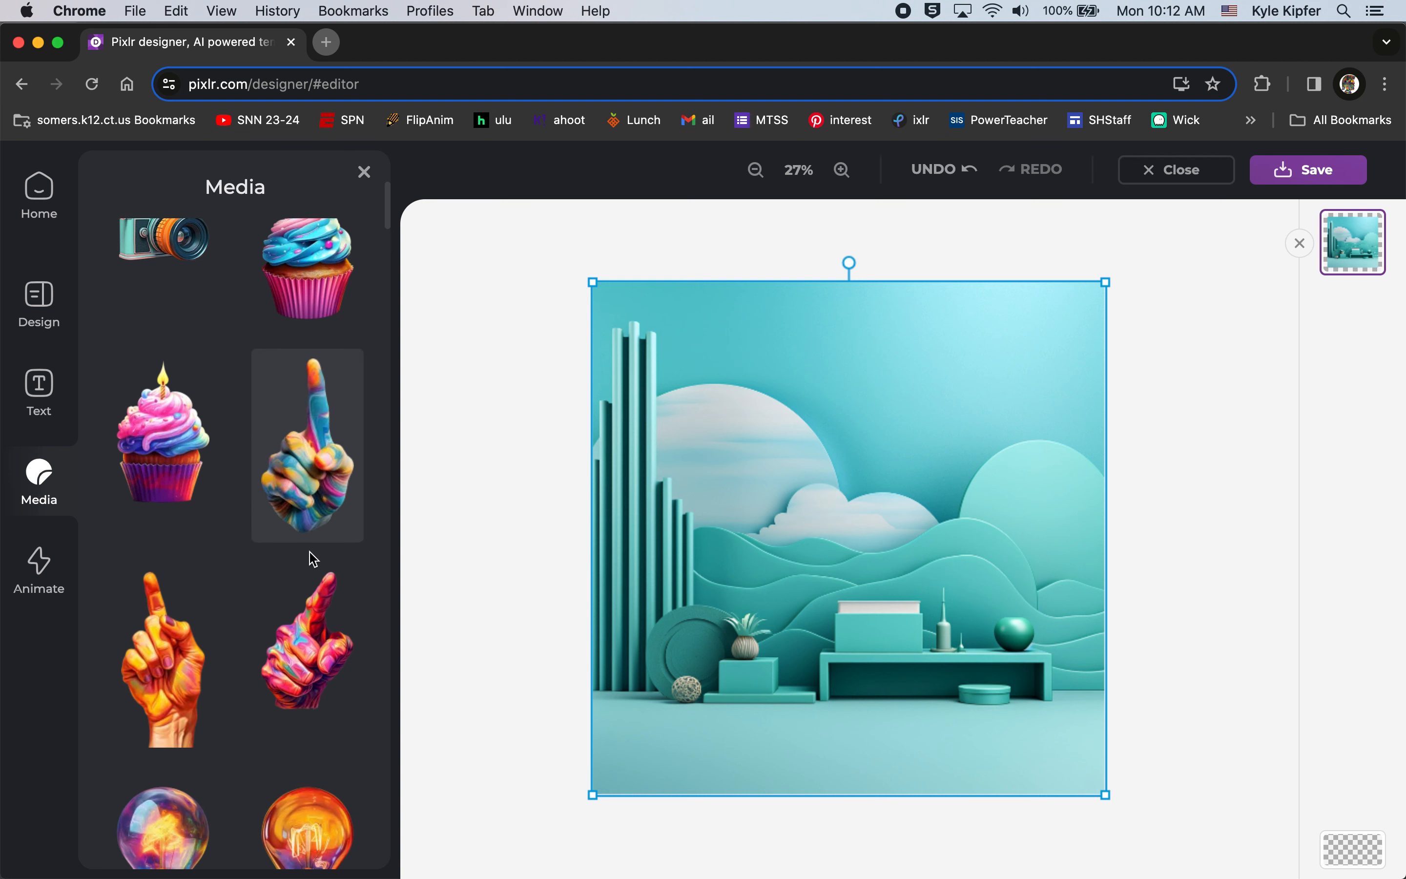
{"action": "scroll", "coordinate": [291, 555], "scroll_direction": "down", "scroll_amount": 3}
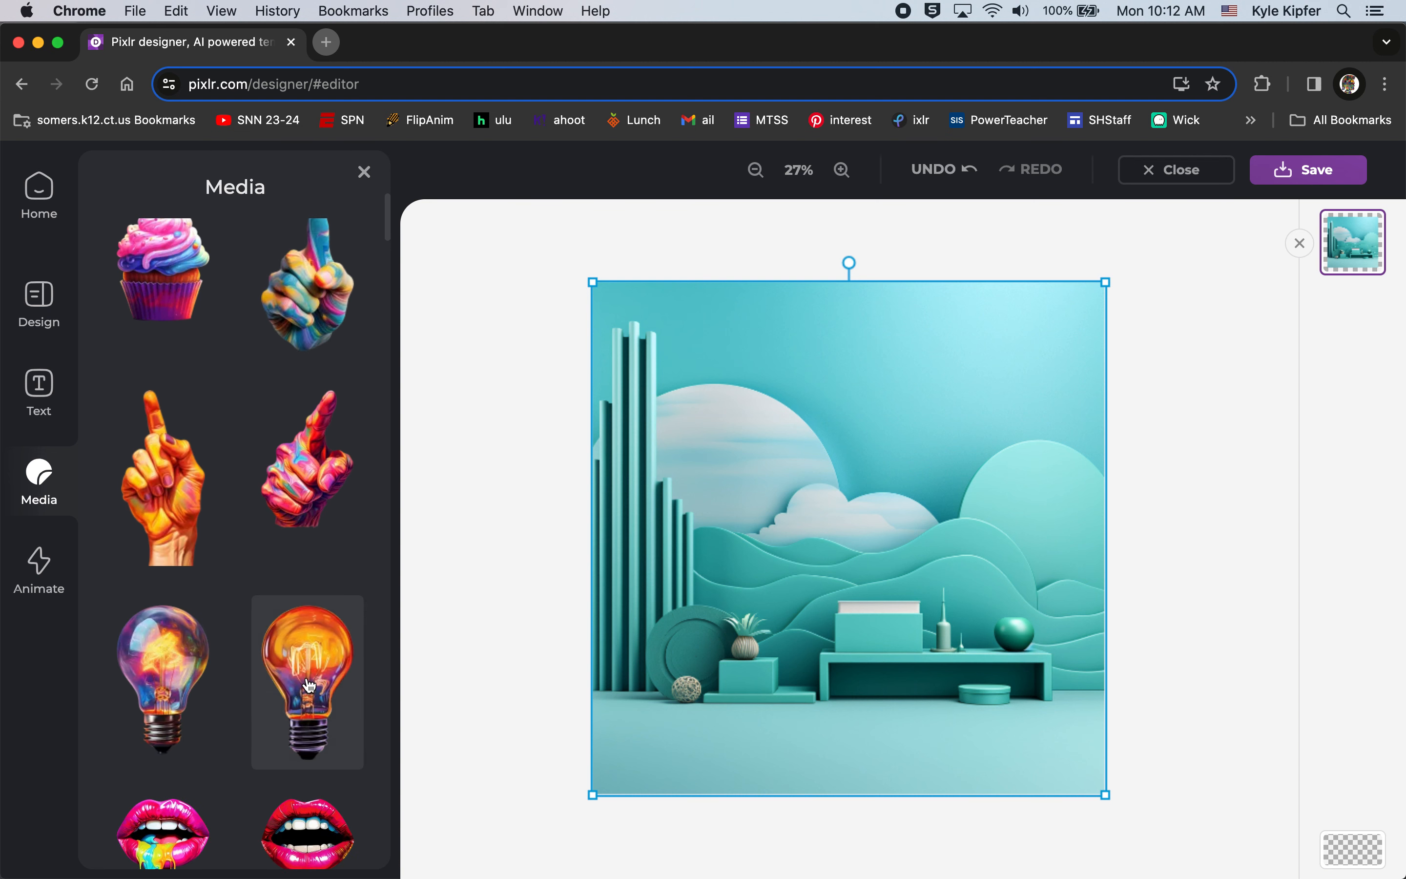
{"action": "left_click", "coordinate": [162, 674]}
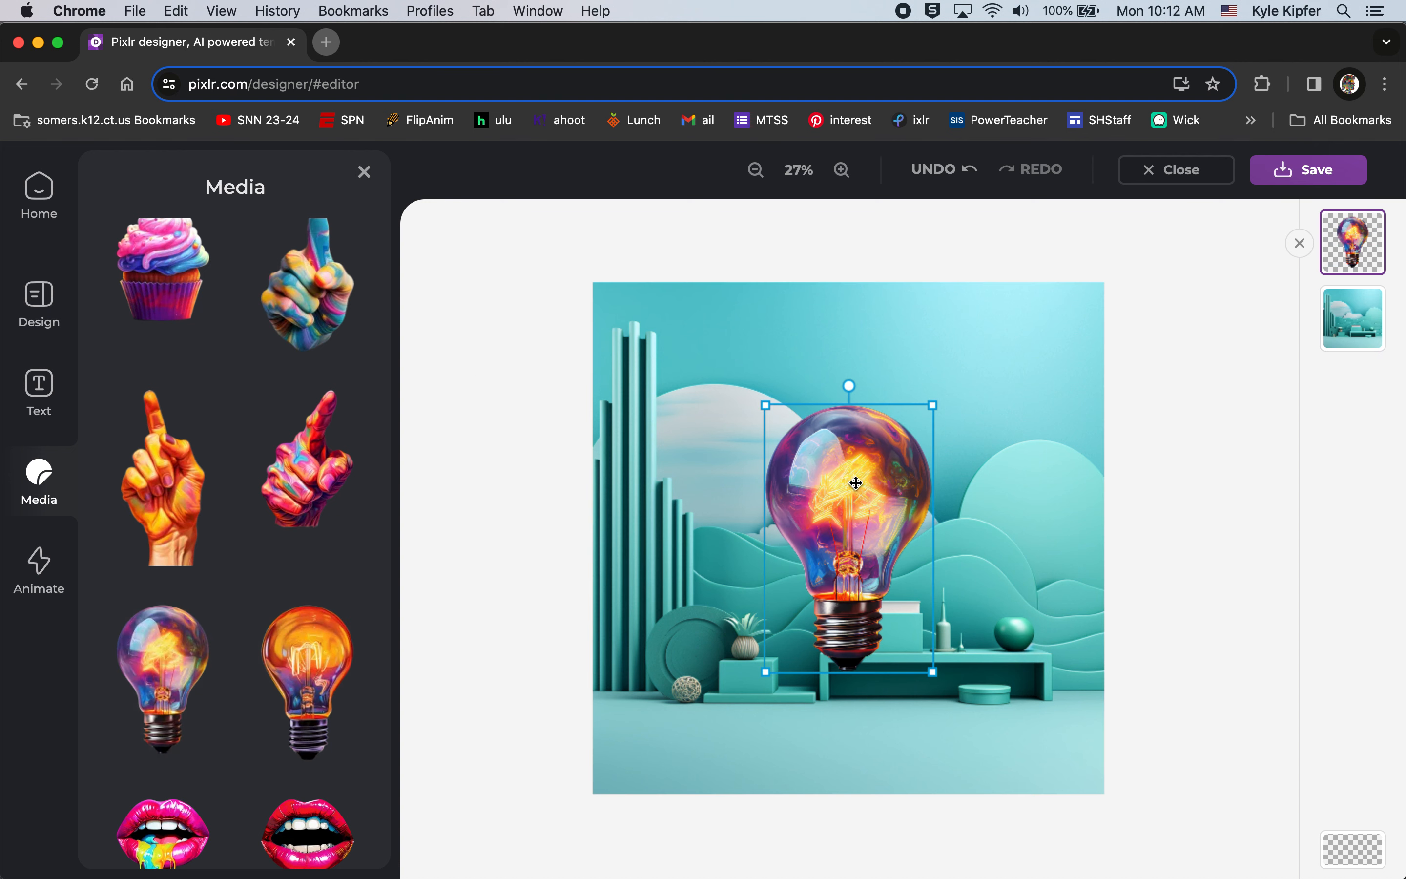
{"action": "left_click_drag", "start_coordinate": [864, 498], "coordinate": [982, 553]}
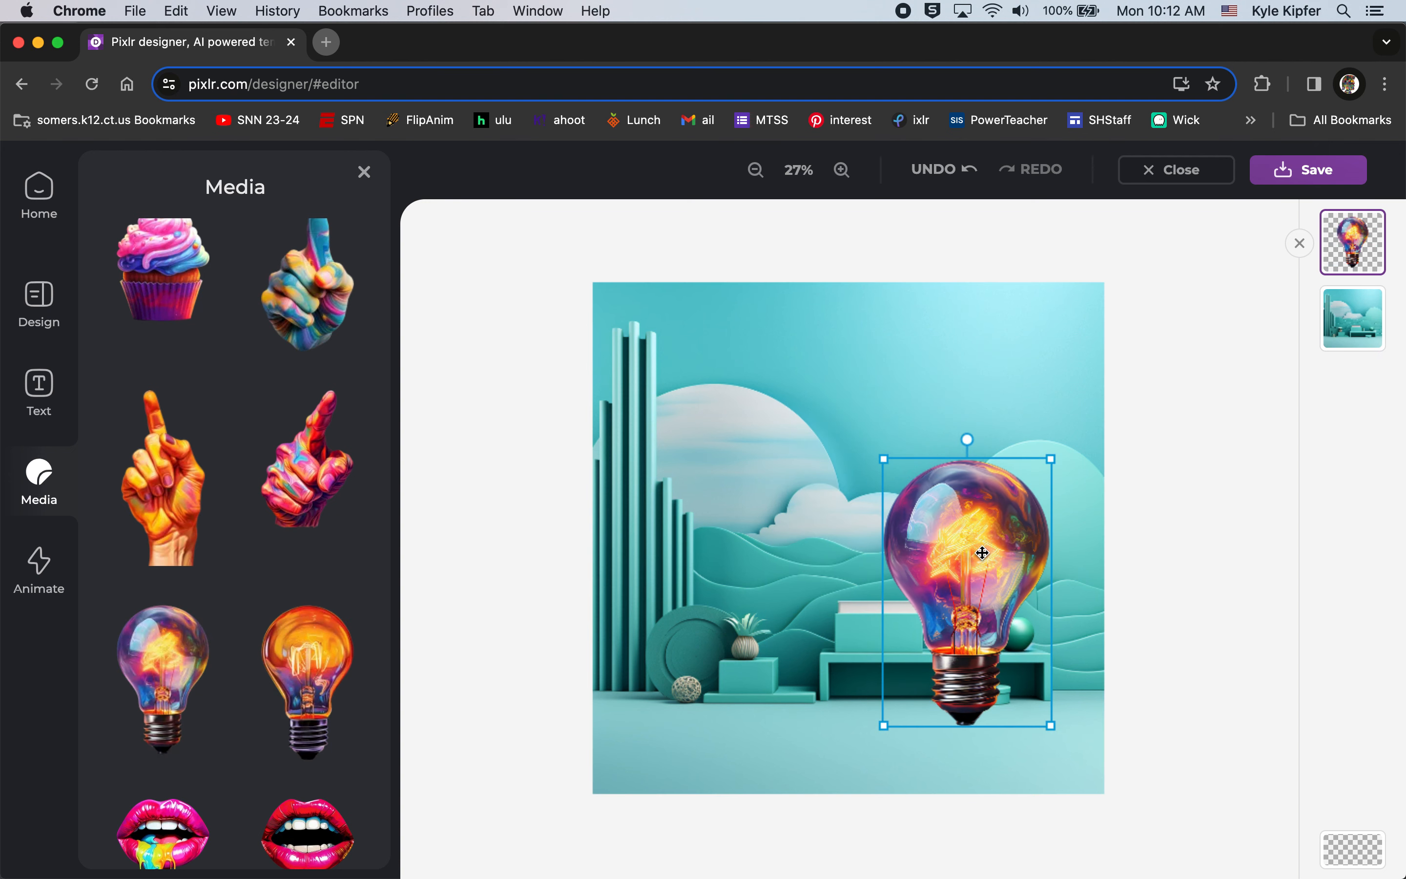
Add the pink lips with dripping rainbow paint to the scene and move them to its upper left.
{"action": "scroll", "coordinate": [241, 629], "scroll_direction": "down", "scroll_amount": 3}
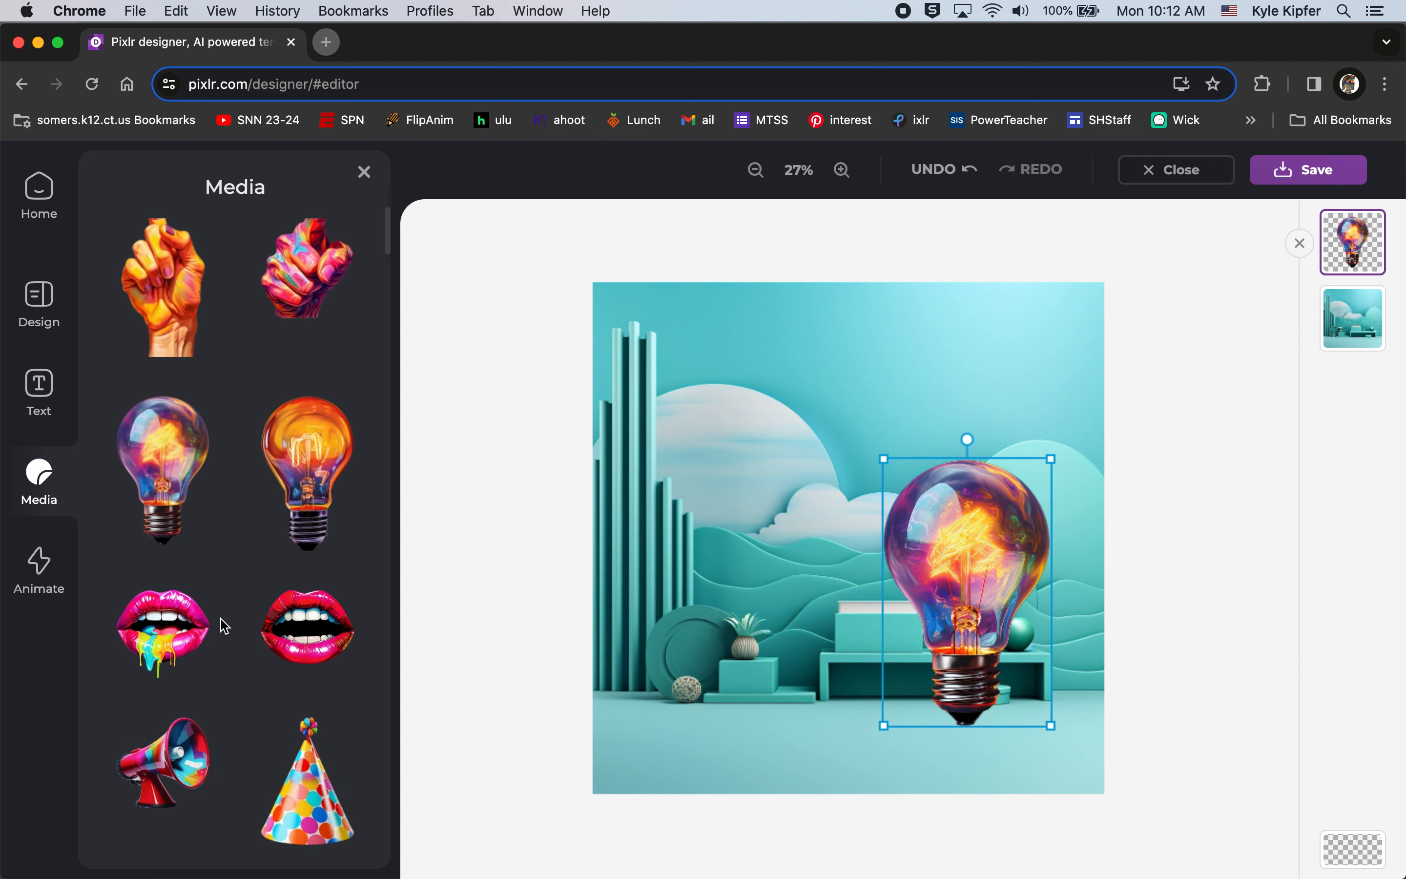
{"action": "scroll", "coordinate": [167, 634], "scroll_direction": "down", "scroll_amount": 3}
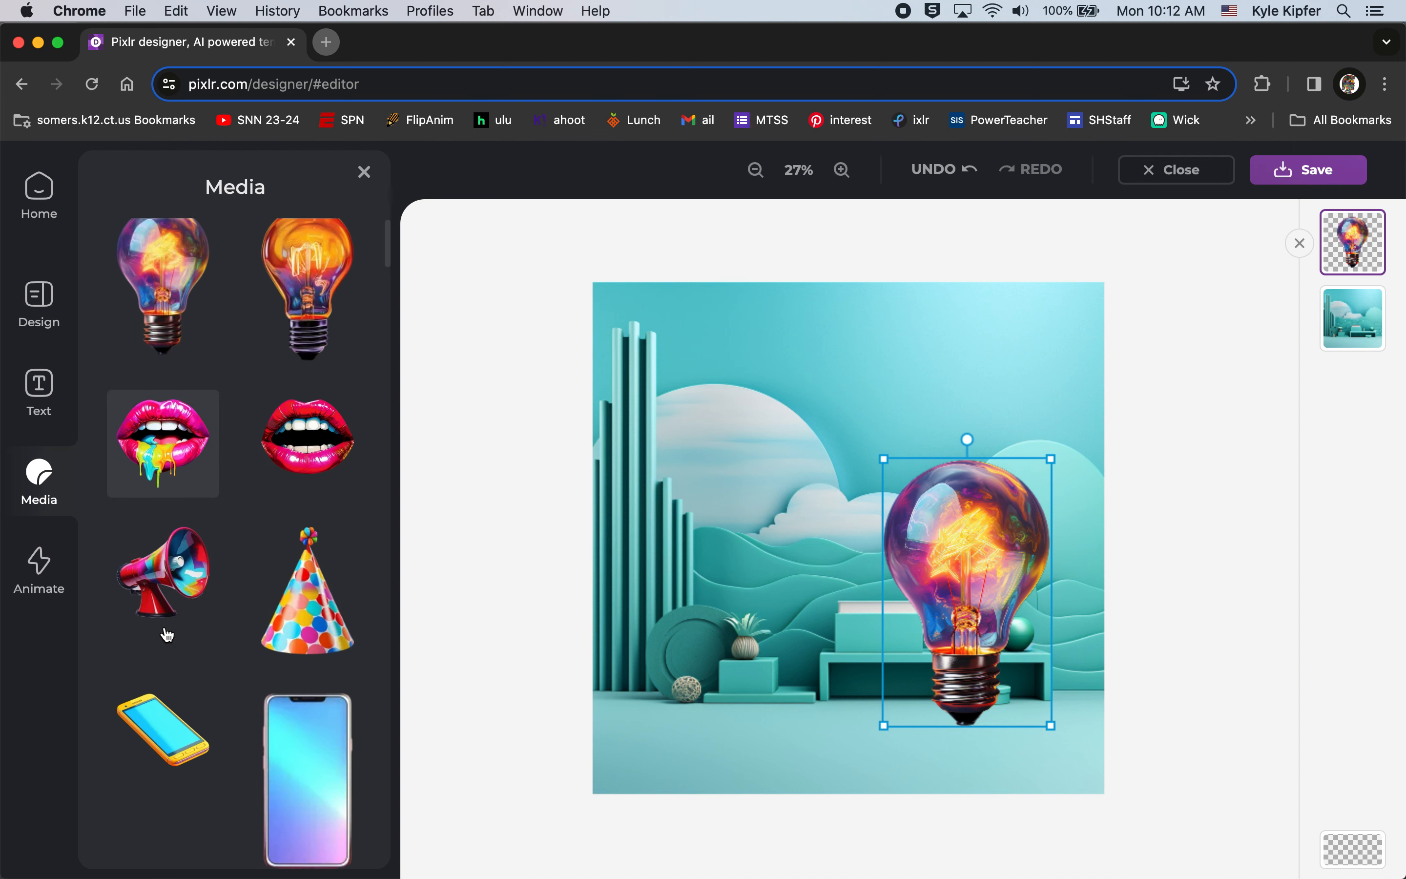
{"action": "left_click", "coordinate": [163, 442]}
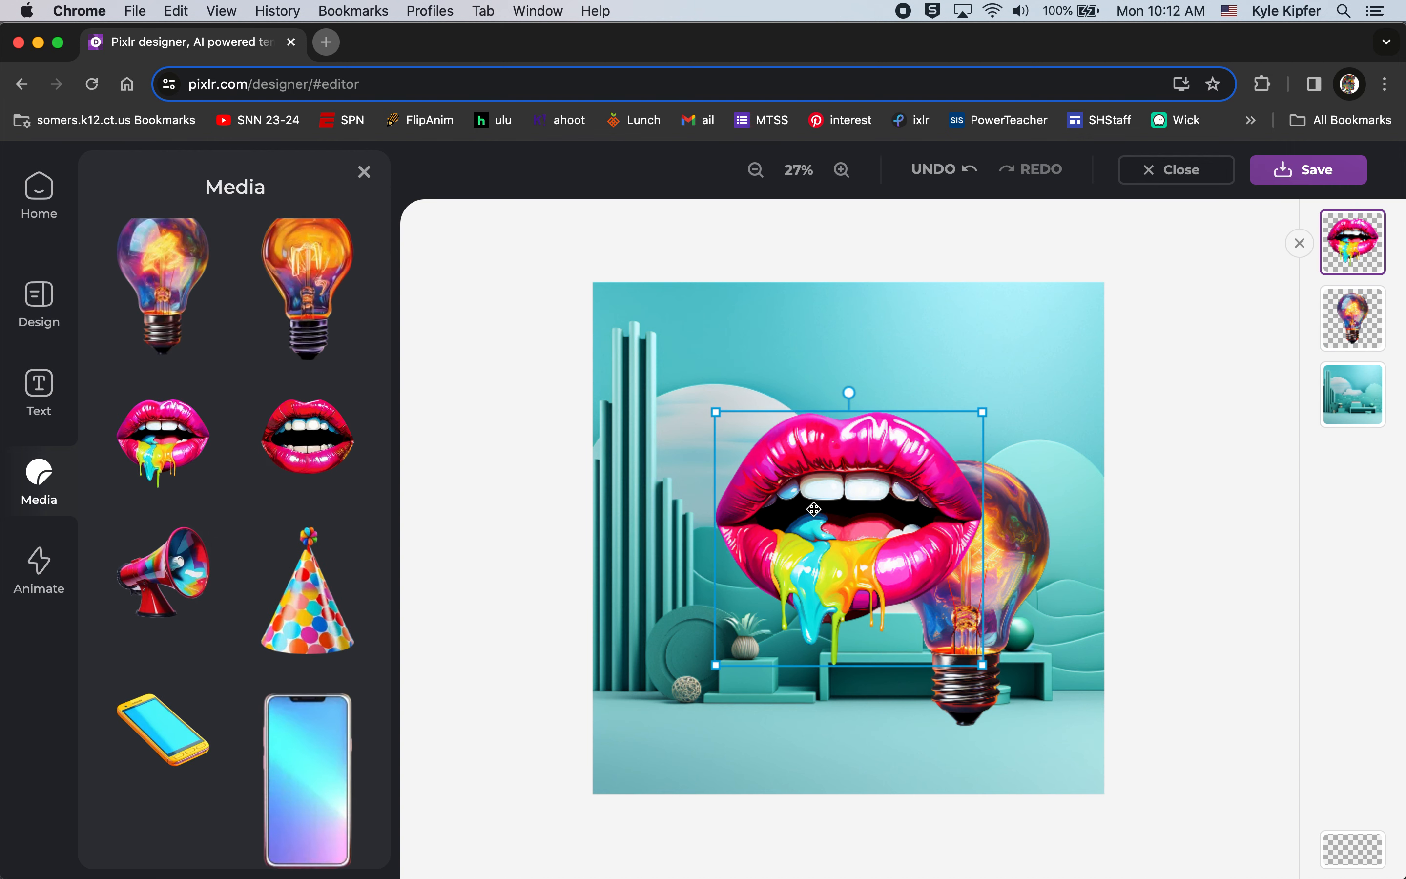
{"action": "left_click_drag", "start_coordinate": [813, 508], "coordinate": [721, 410]}
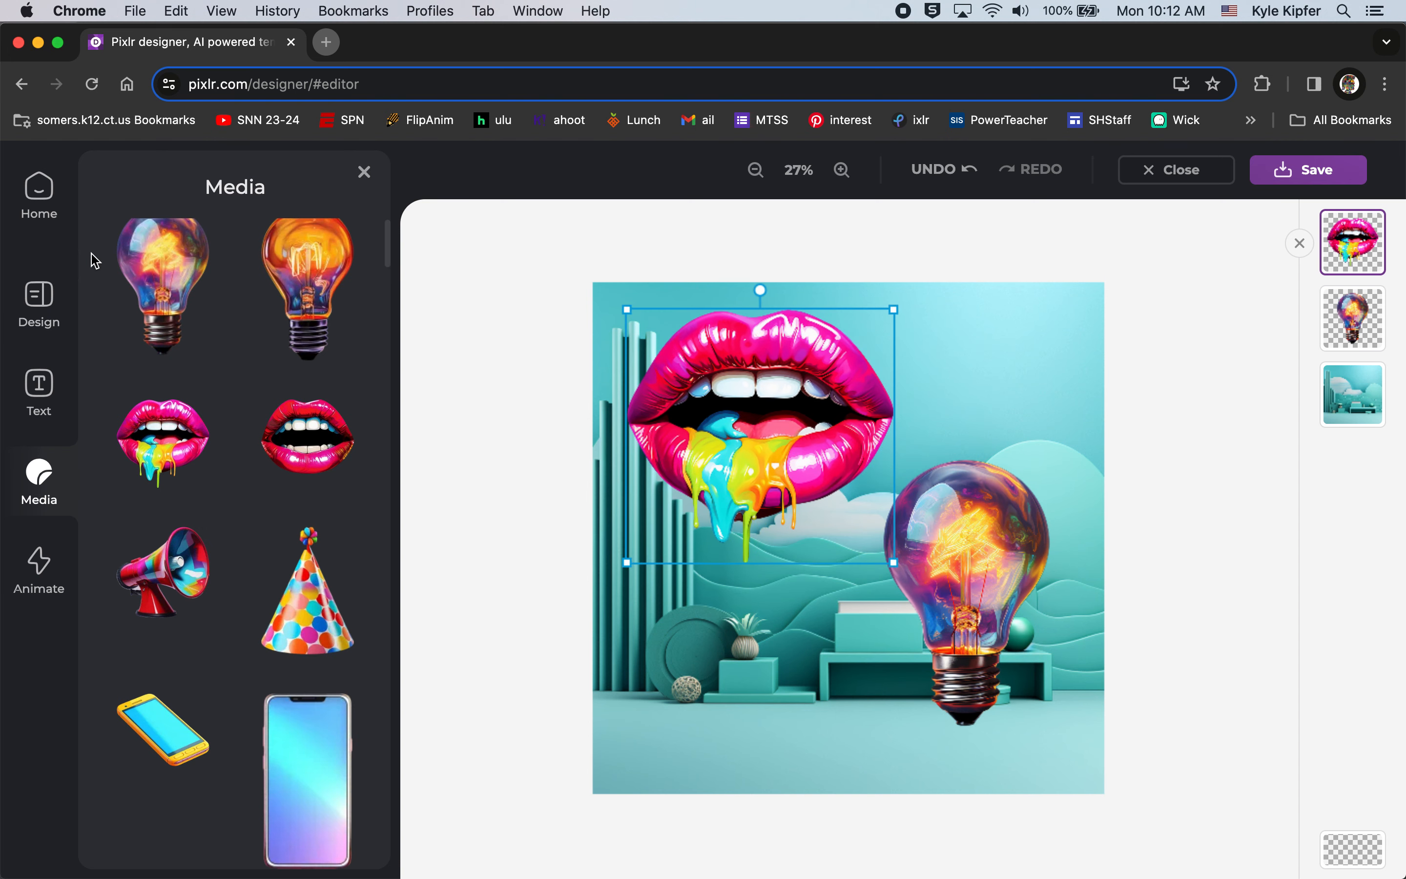
Browse the media collections for another element to add to the scene.
{"action": "left_click", "coordinate": [366, 174]}
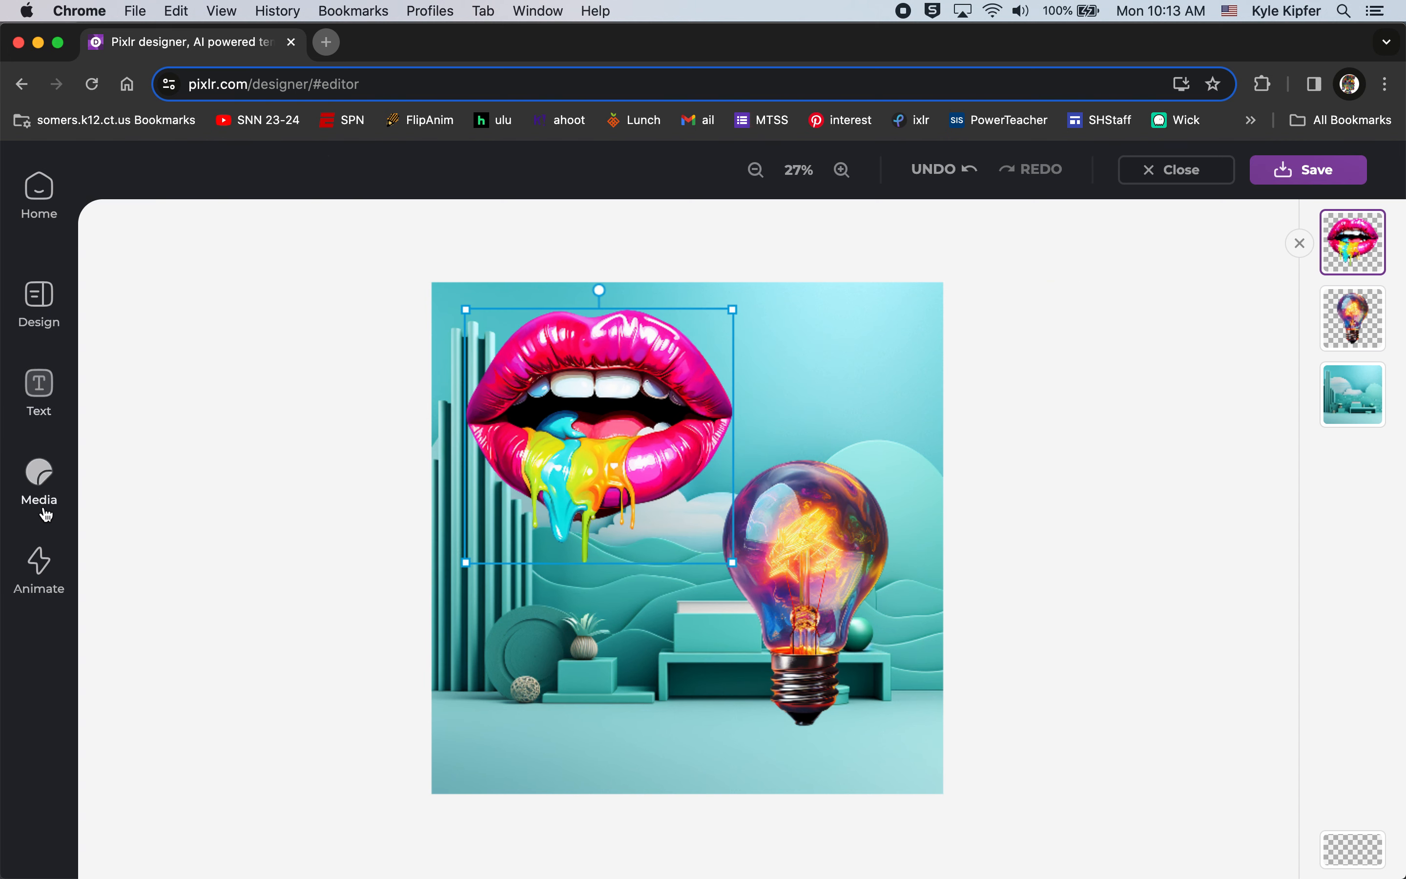
{"action": "left_click", "coordinate": [41, 488]}
{"action": "scroll", "coordinate": [284, 640], "scroll_direction": "down", "scroll_amount": 15}
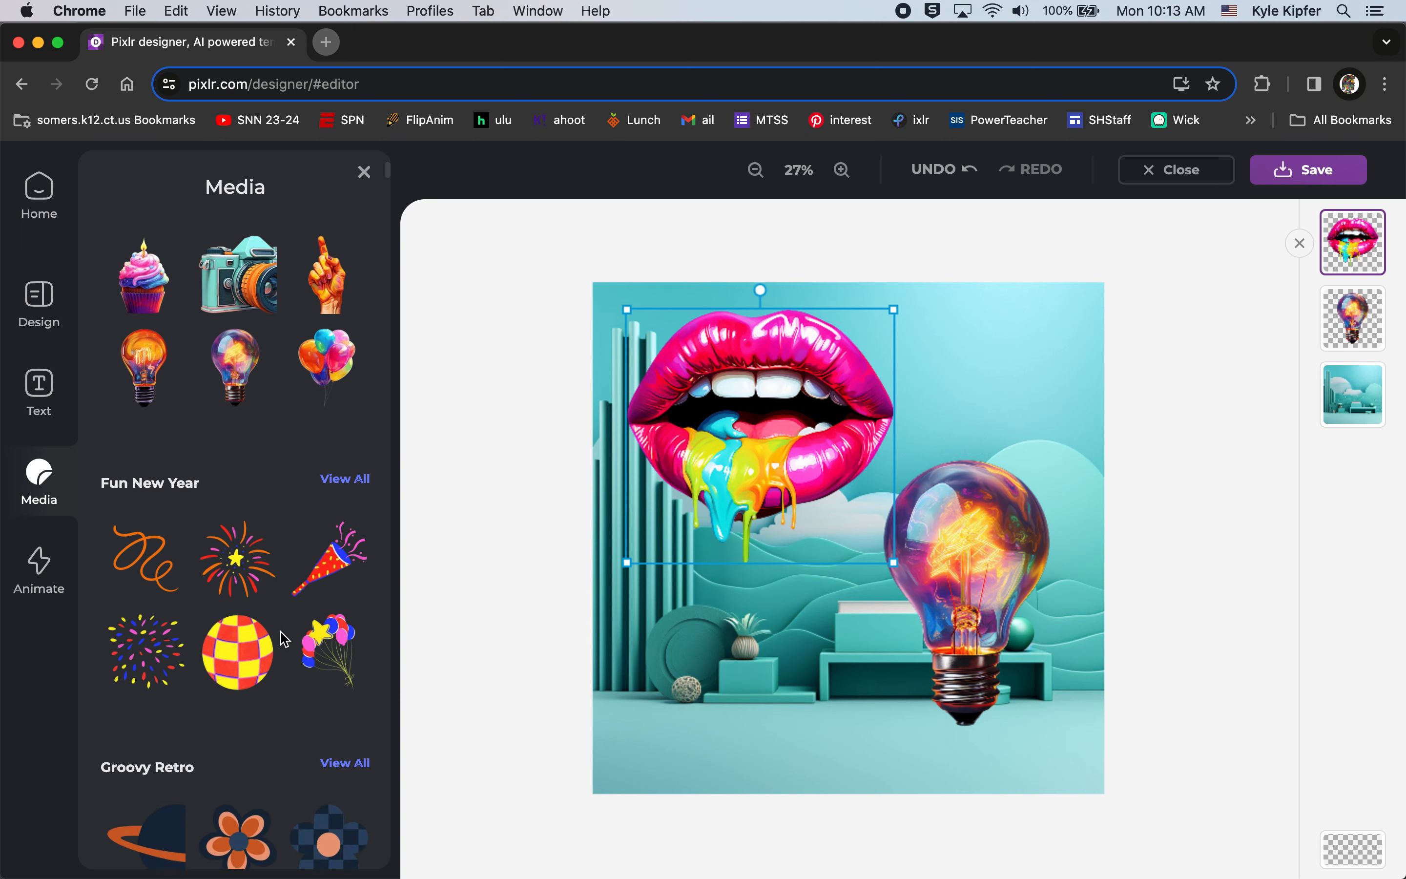
{"action": "scroll", "coordinate": [284, 640], "scroll_direction": "down", "scroll_amount": 10}
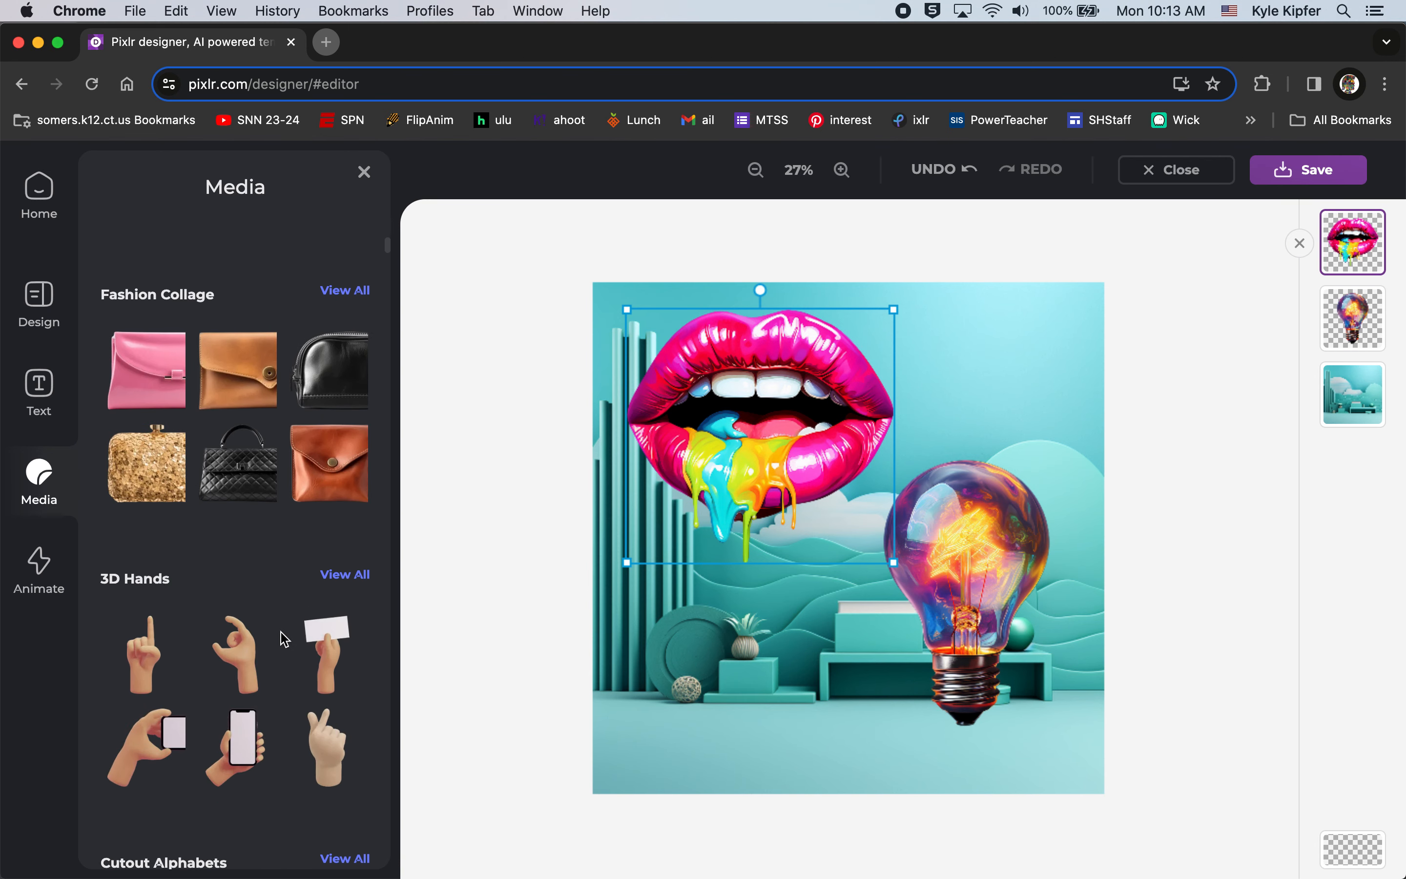
{"action": "scroll", "coordinate": [267, 470], "scroll_direction": "down", "scroll_amount": 12}
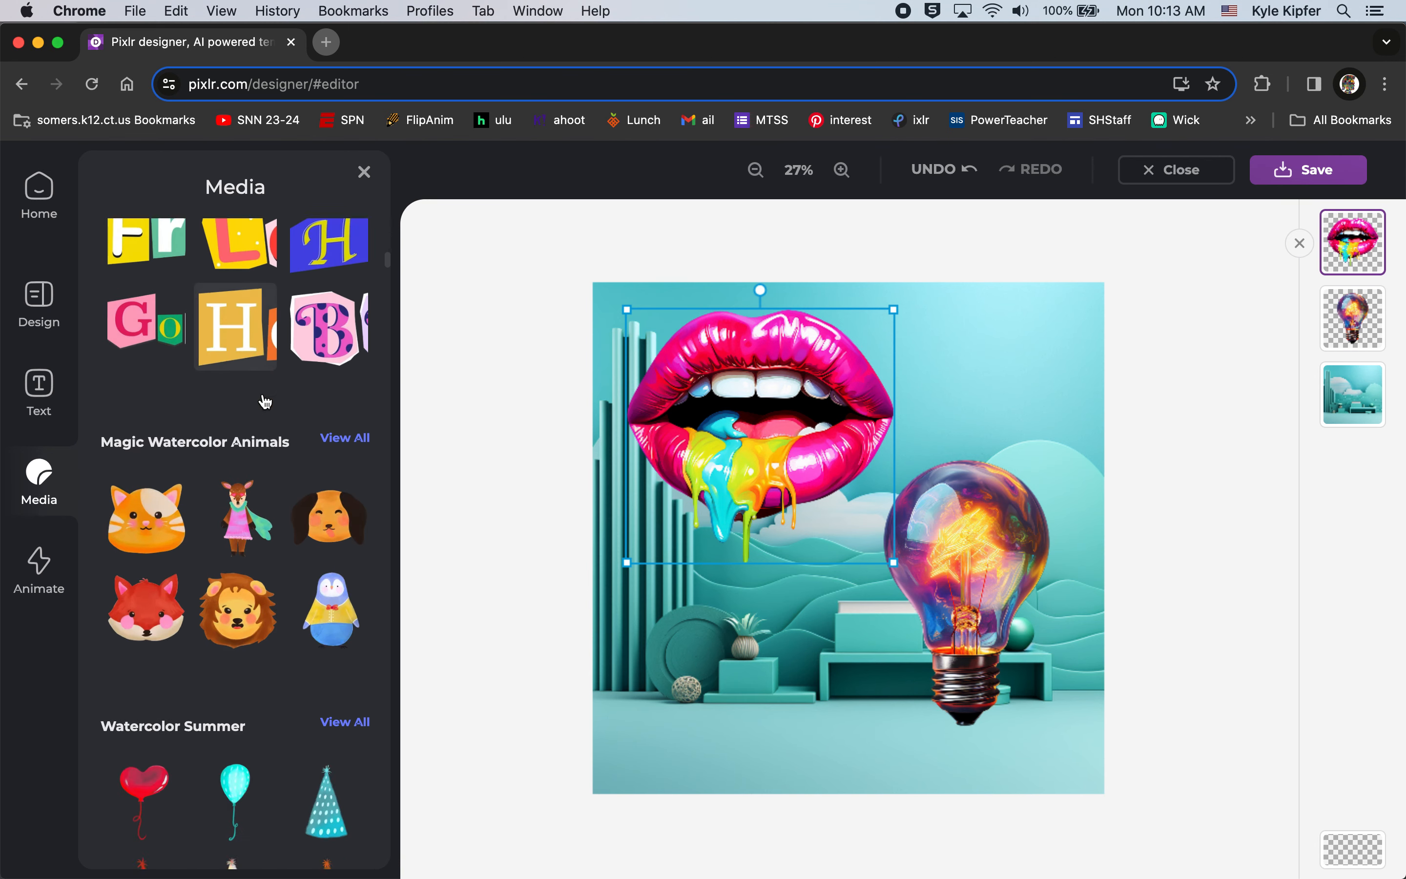
{"action": "scroll", "coordinate": [266, 402], "scroll_direction": "down", "scroll_amount": 10}
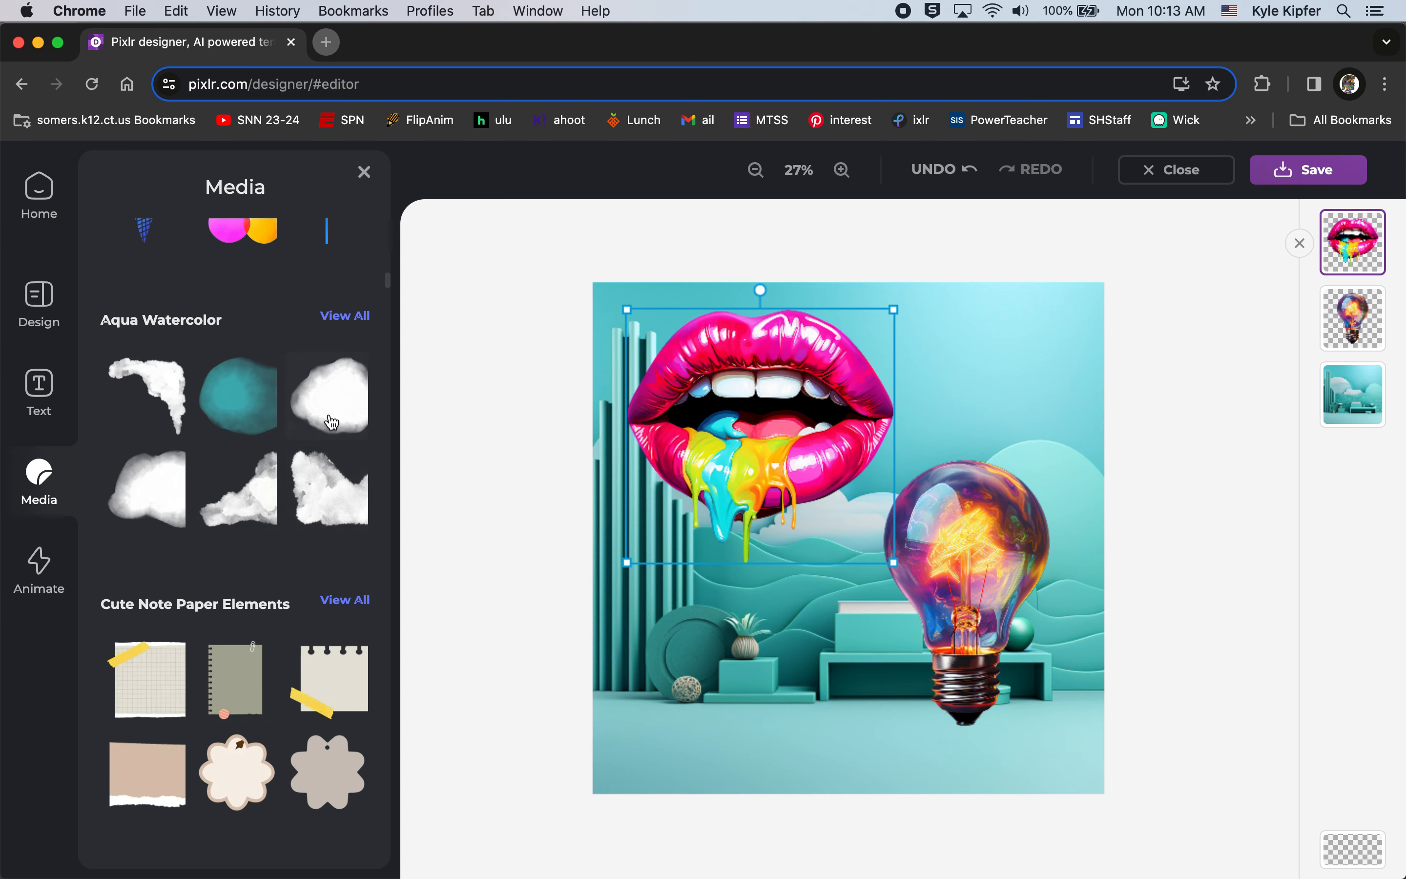
{"action": "scroll", "coordinate": [218, 503], "scroll_direction": "down", "scroll_amount": 10}
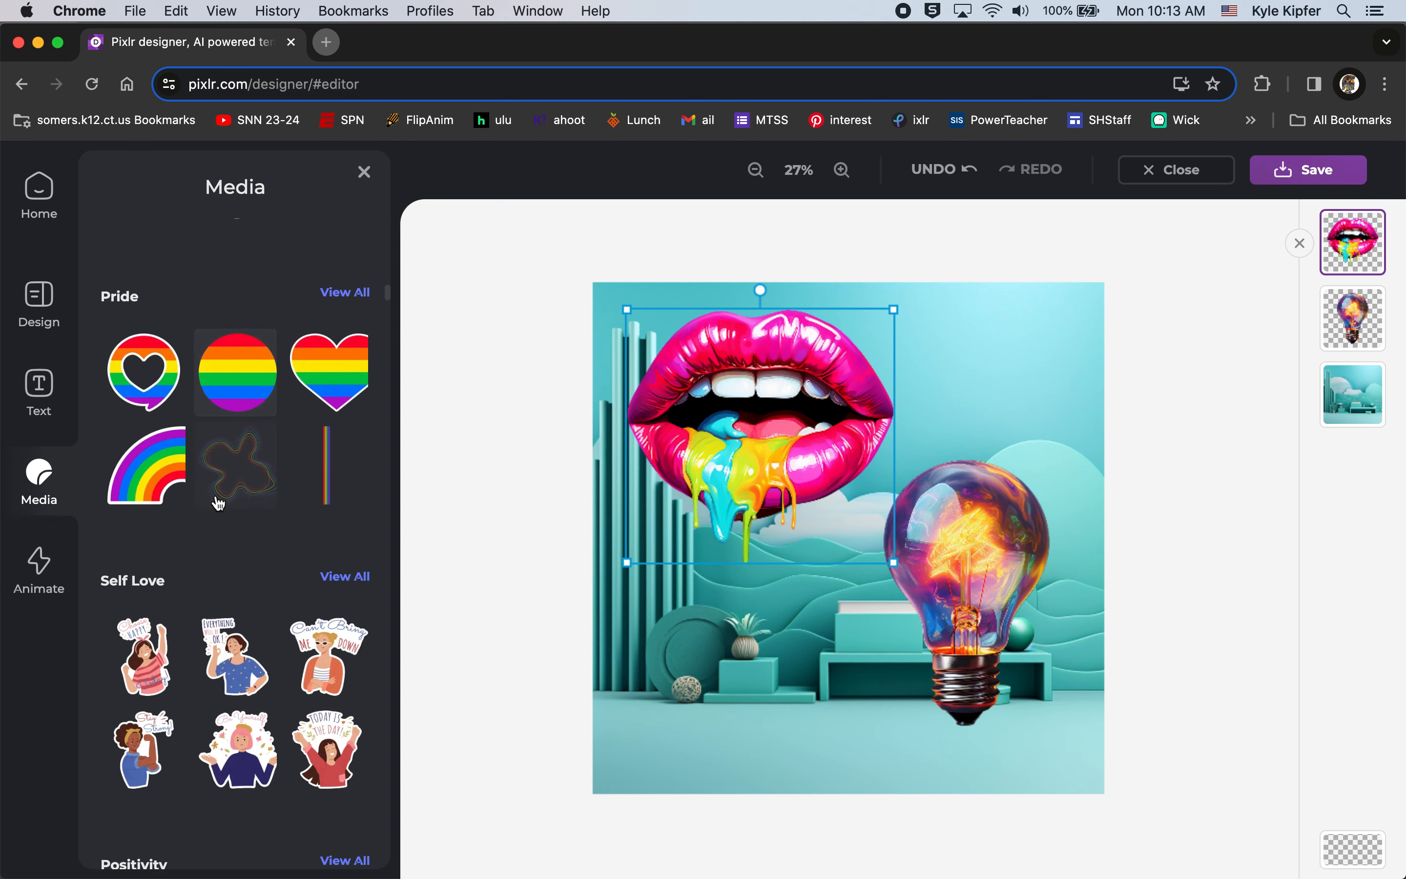
{"action": "scroll", "coordinate": [218, 503], "scroll_direction": "up", "scroll_amount": 15}
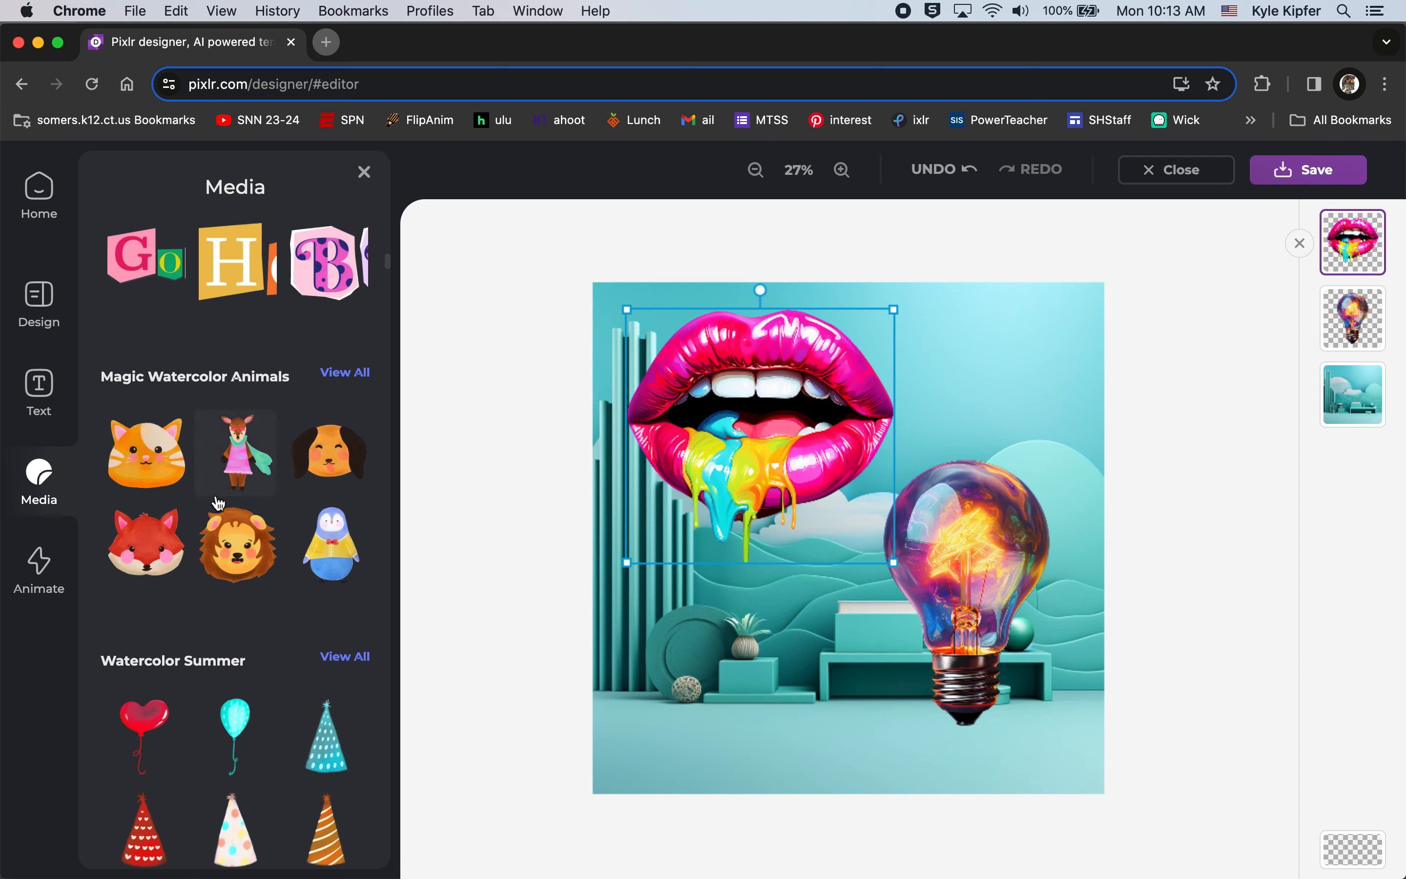
{"action": "scroll", "coordinate": [218, 504], "scroll_direction": "up", "scroll_amount": 8}
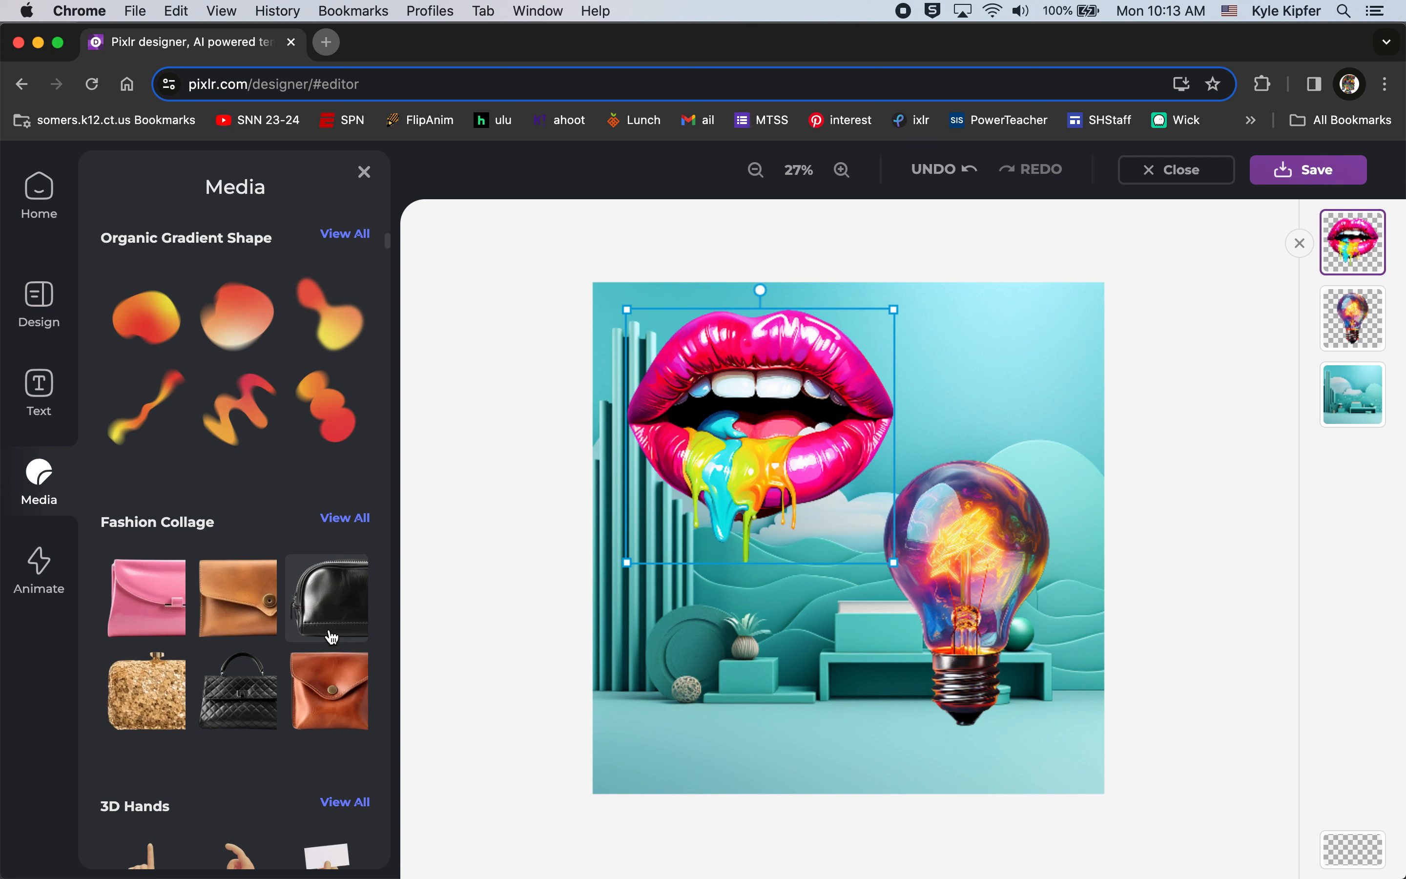
Add the black vinyl record from the Fashion Collage collection and move it to the lower left of the scene.
{"action": "left_click", "coordinate": [346, 529]}
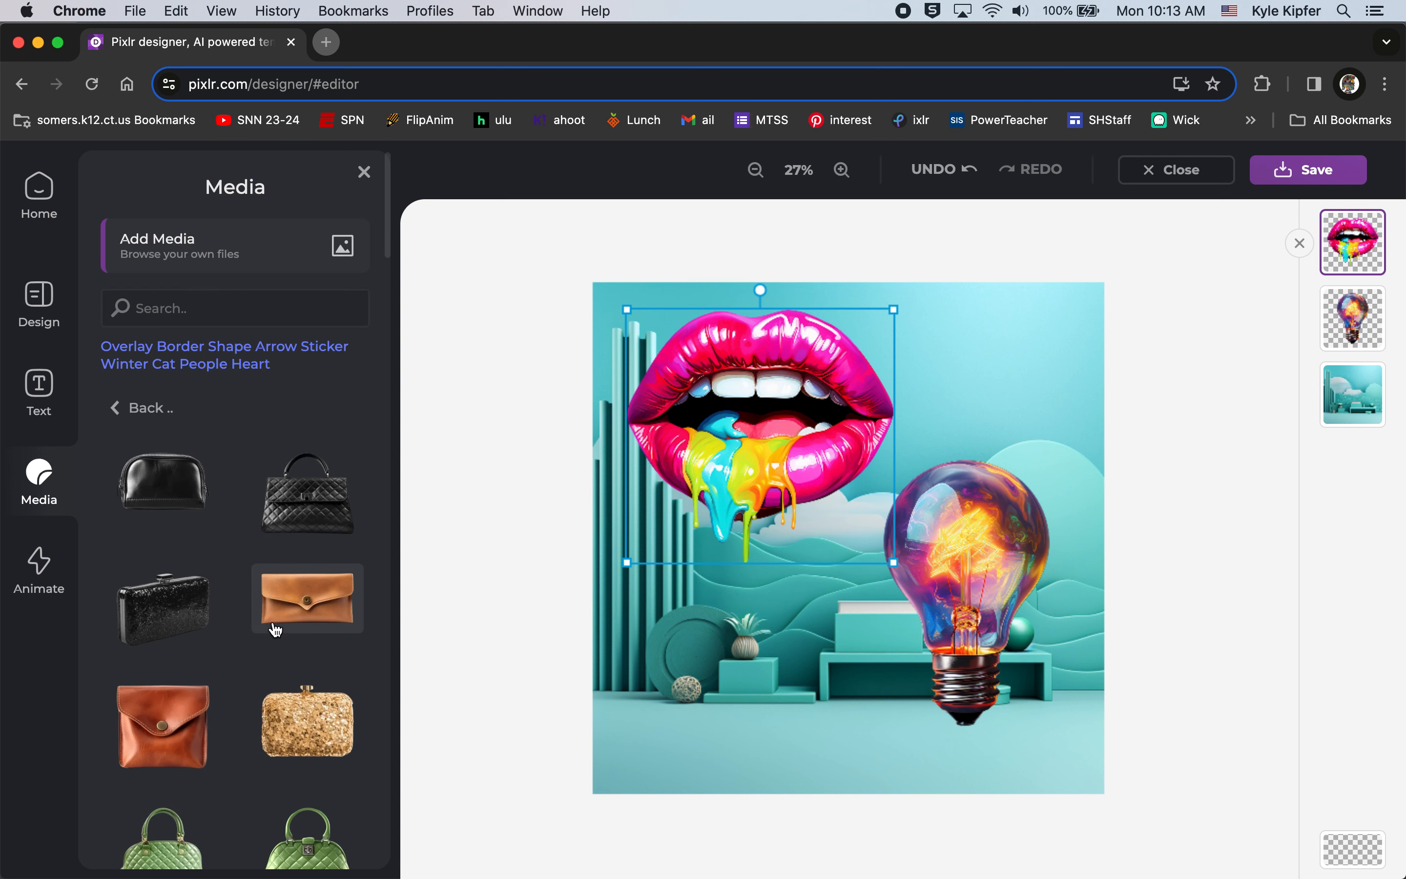
{"action": "scroll", "coordinate": [277, 628], "scroll_direction": "down", "scroll_amount": 10}
{"action": "scroll", "coordinate": [278, 629], "scroll_direction": "down", "scroll_amount": 3}
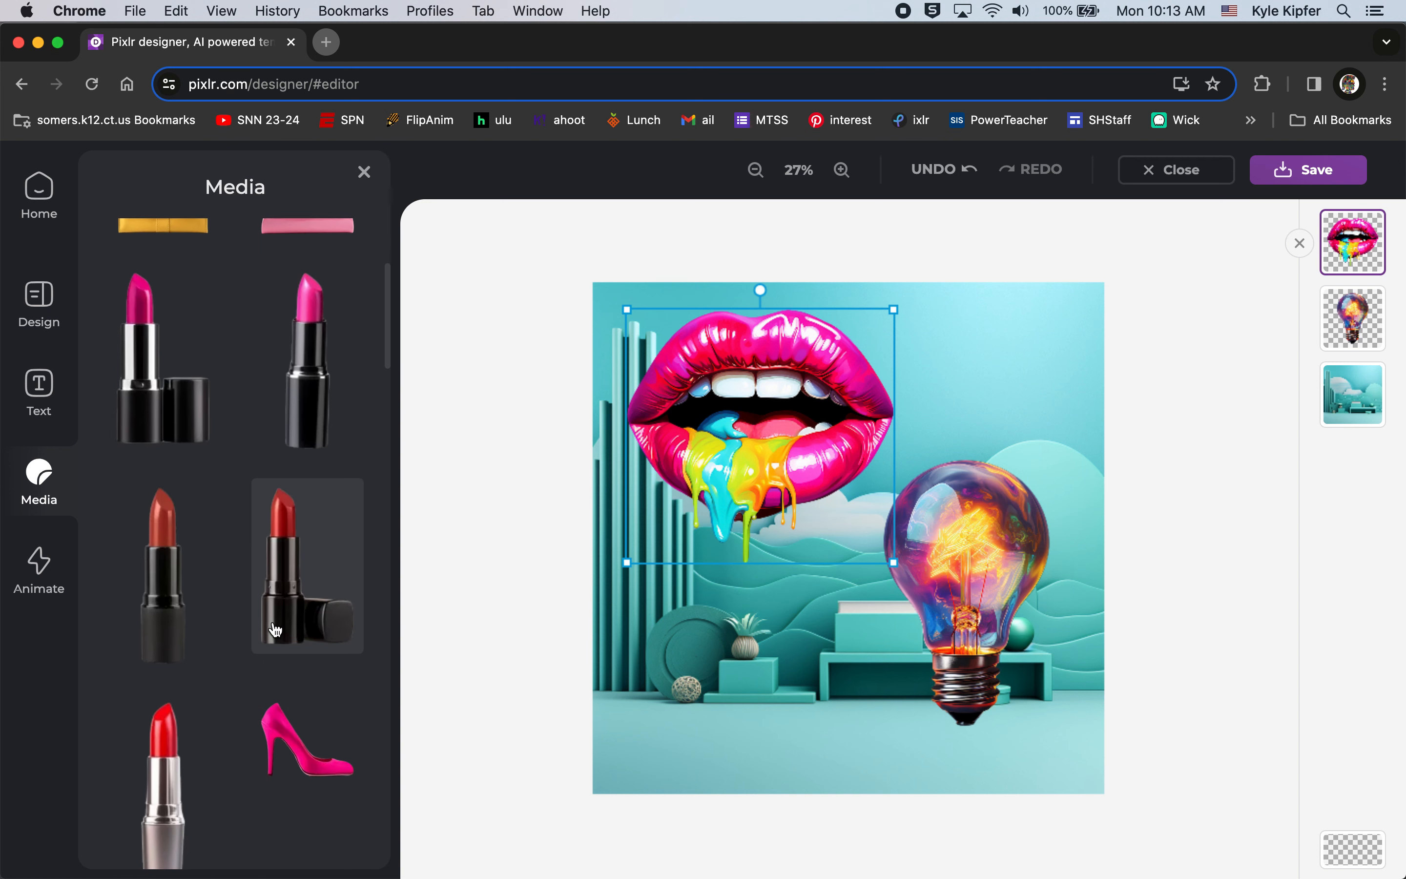
{"action": "scroll", "coordinate": [277, 629], "scroll_direction": "down", "scroll_amount": 3}
{"action": "scroll", "coordinate": [277, 629], "scroll_direction": "down", "scroll_amount": 15}
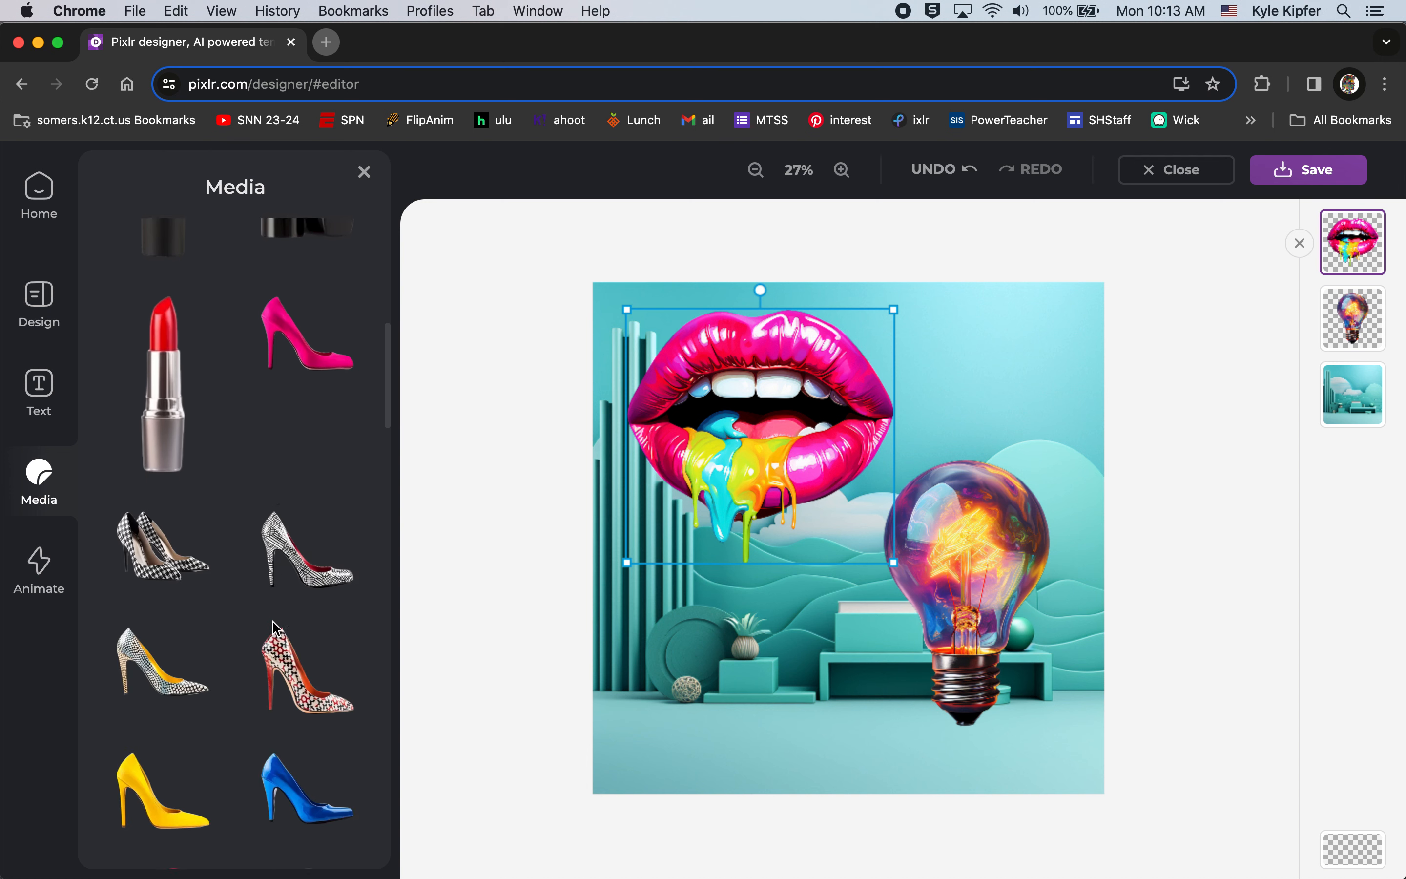
{"action": "scroll", "coordinate": [276, 629], "scroll_direction": "down", "scroll_amount": 5}
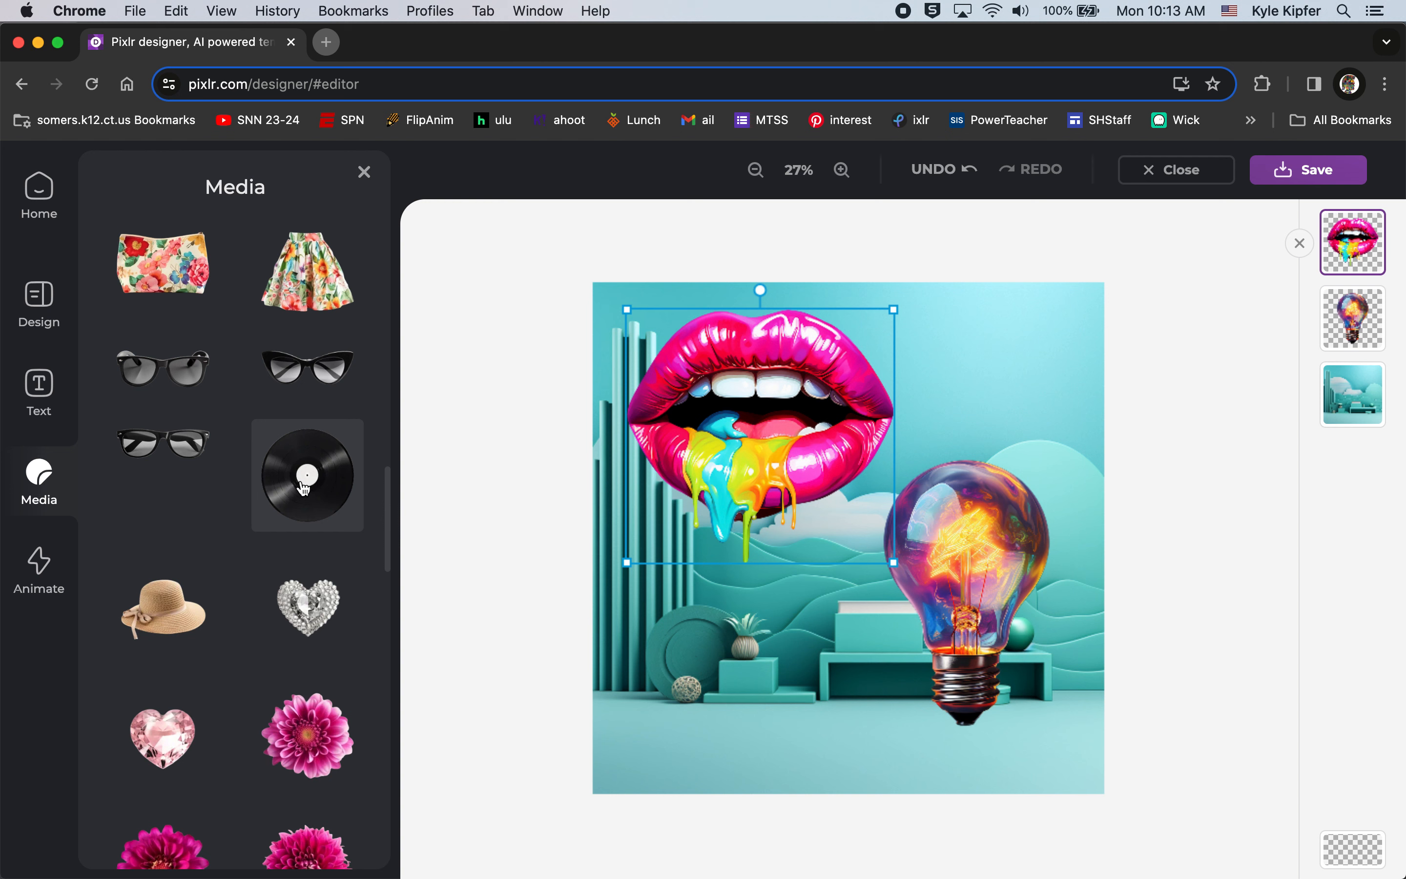
{"action": "left_click", "coordinate": [305, 486]}
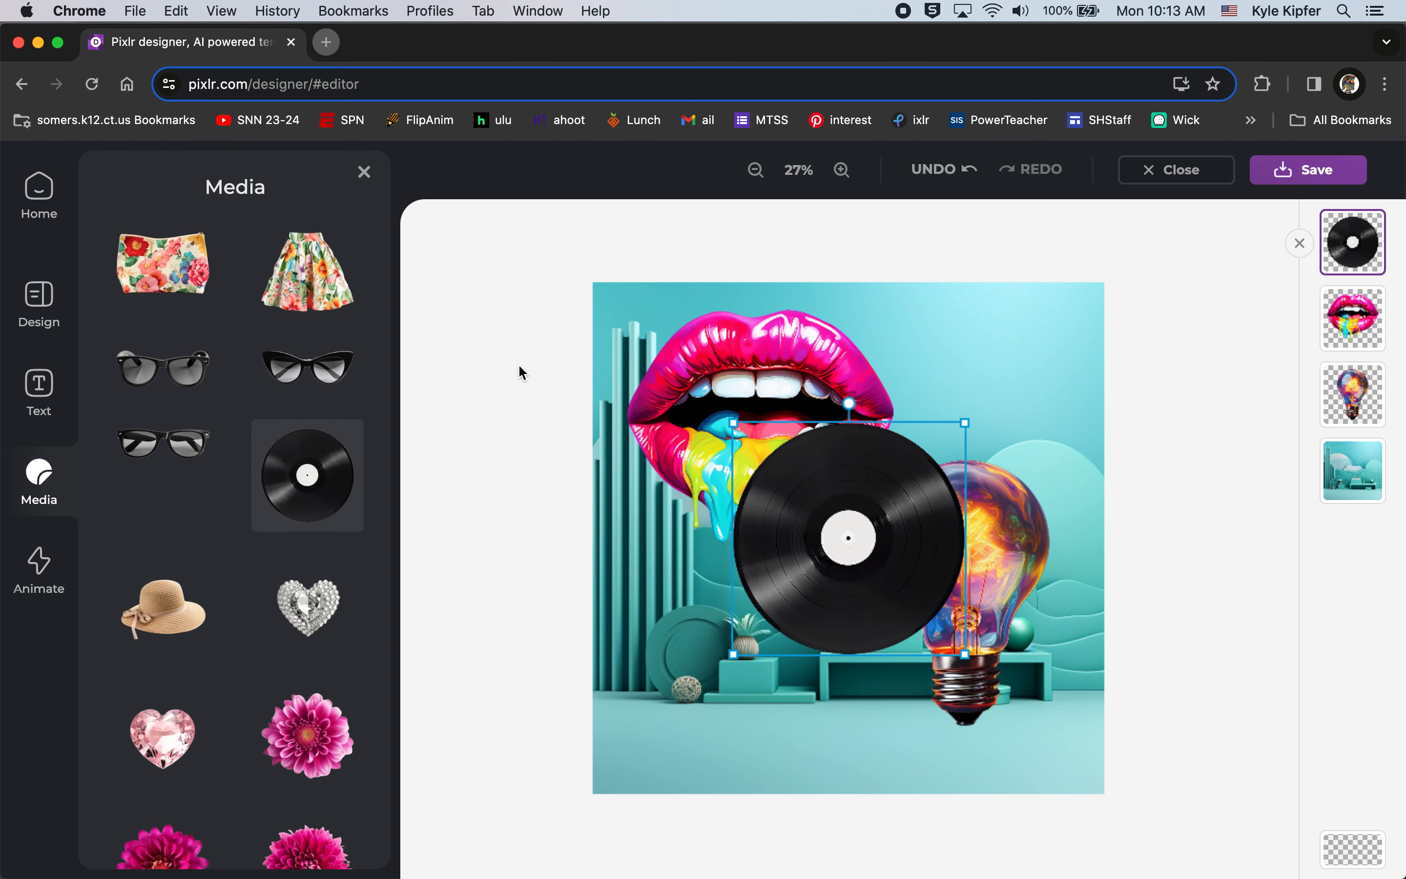
{"action": "left_click_drag", "start_coordinate": [853, 568], "coordinate": [772, 668]}
Shrink the lips to a bit over half their size and place them in the upper left, above the record.
{"action": "left_click", "coordinate": [791, 469]}
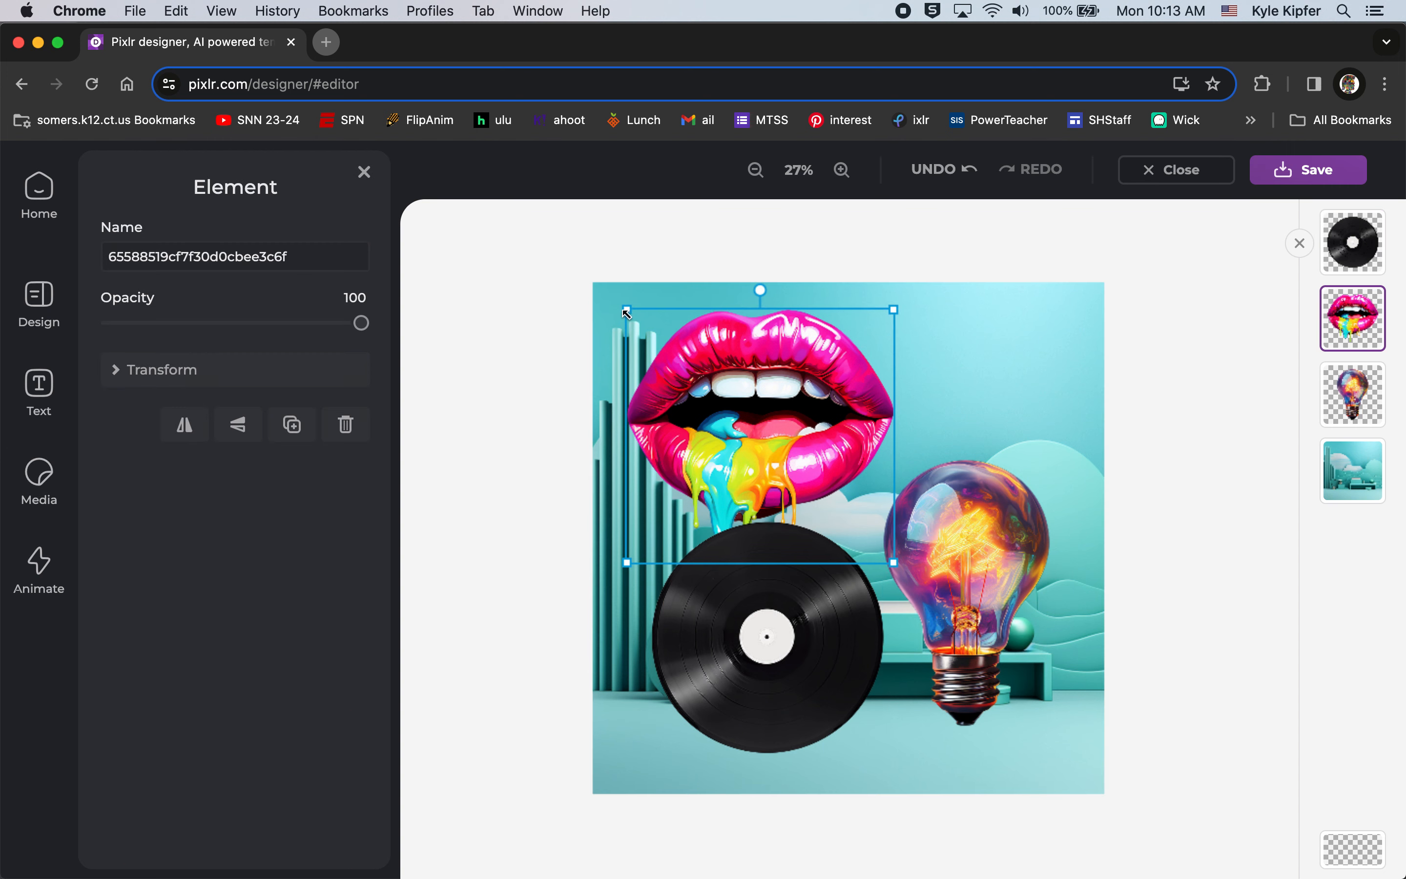
{"action": "left_click_drag", "start_coordinate": [628, 311], "coordinate": [740, 398]}
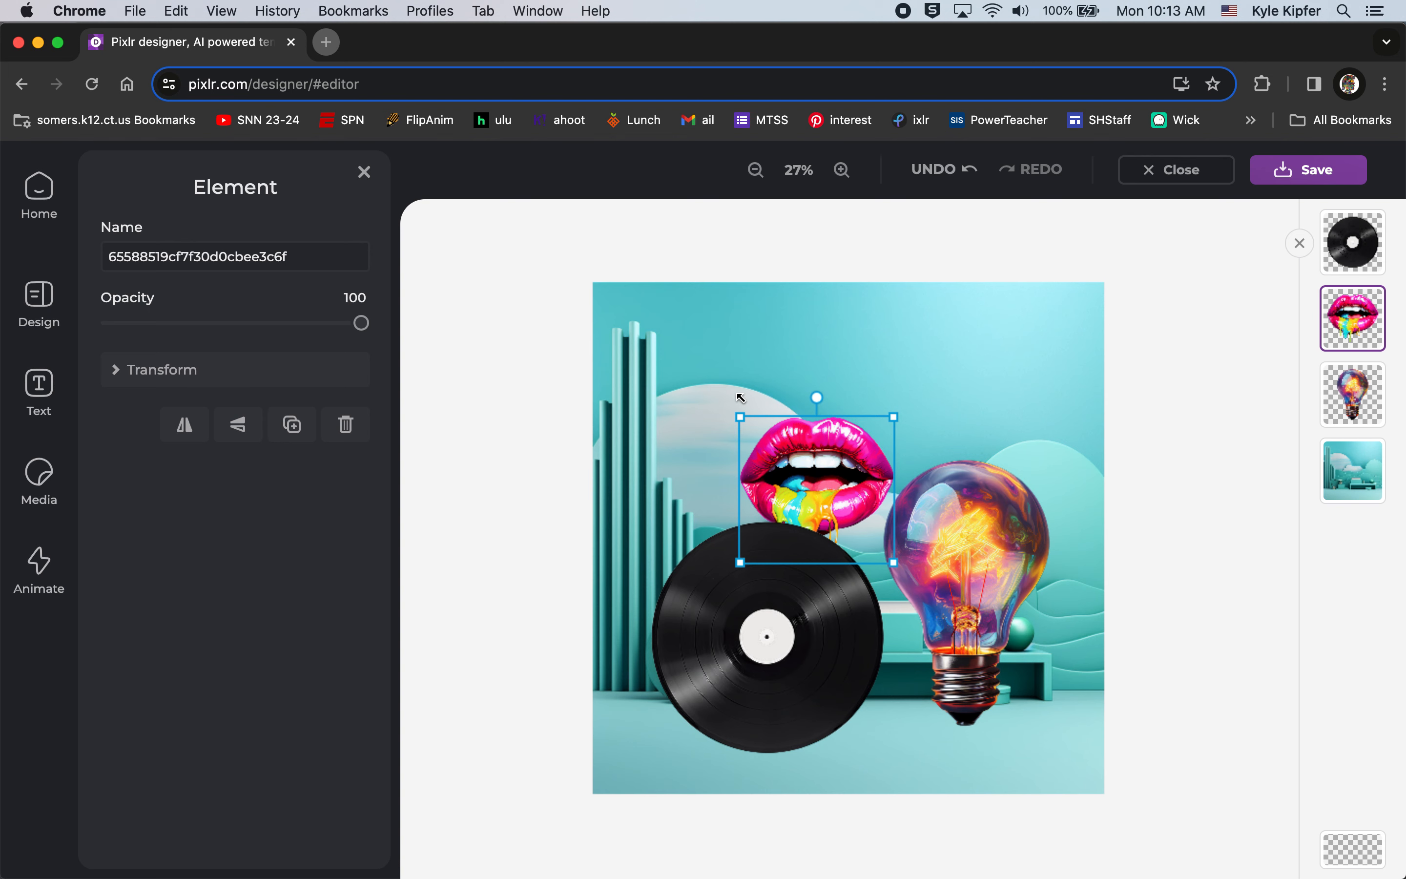
{"action": "left_click_drag", "start_coordinate": [816, 454], "coordinate": [652, 323]}
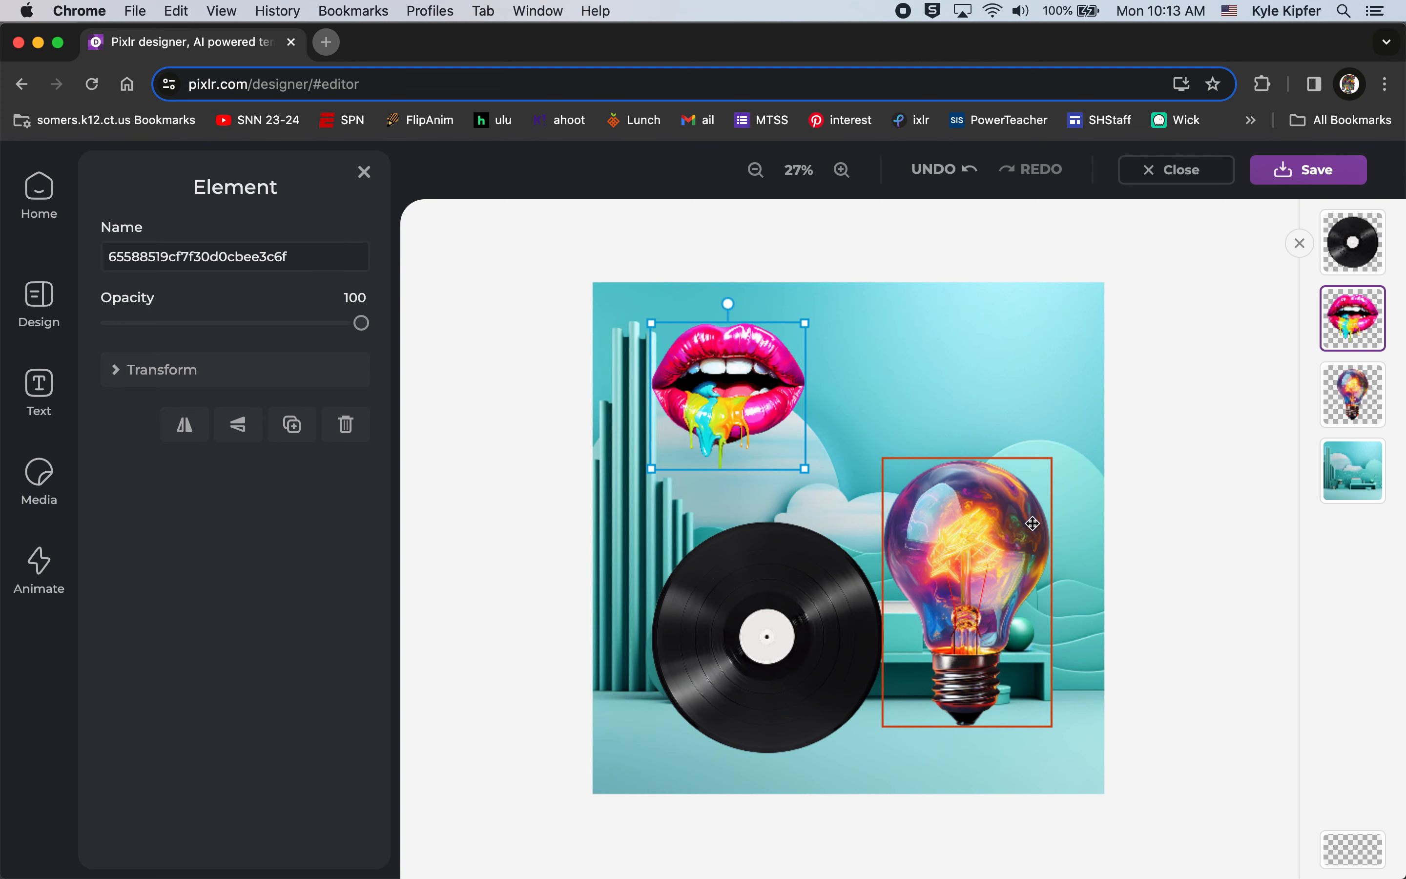
Flip the light bulb vertically, reduce its size, and position it in the upper right of the scene.
{"action": "left_click_drag", "start_coordinate": [950, 533], "coordinate": [956, 397]}
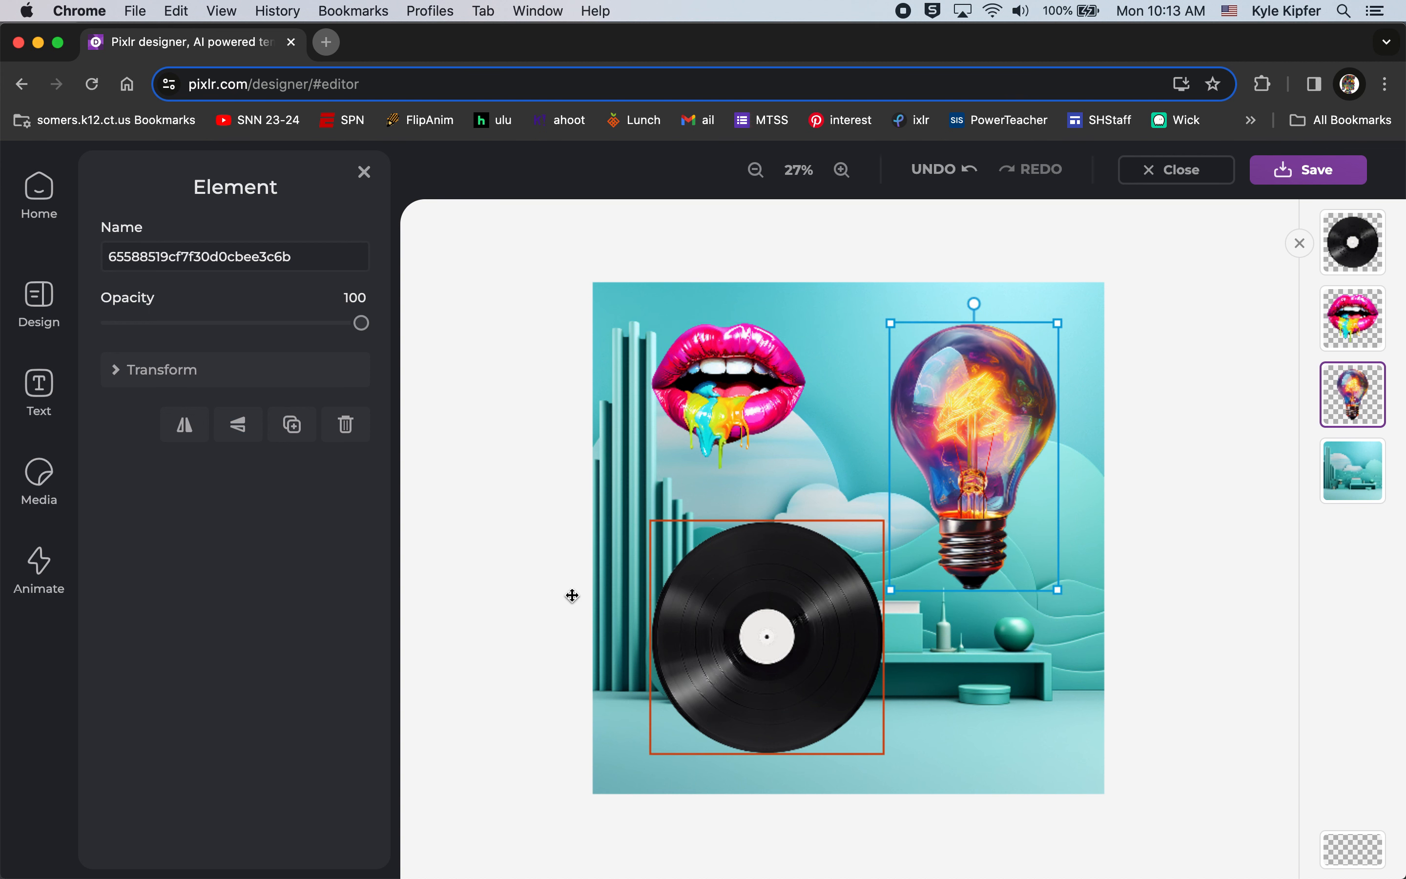
{"action": "left_click", "coordinate": [249, 437]}
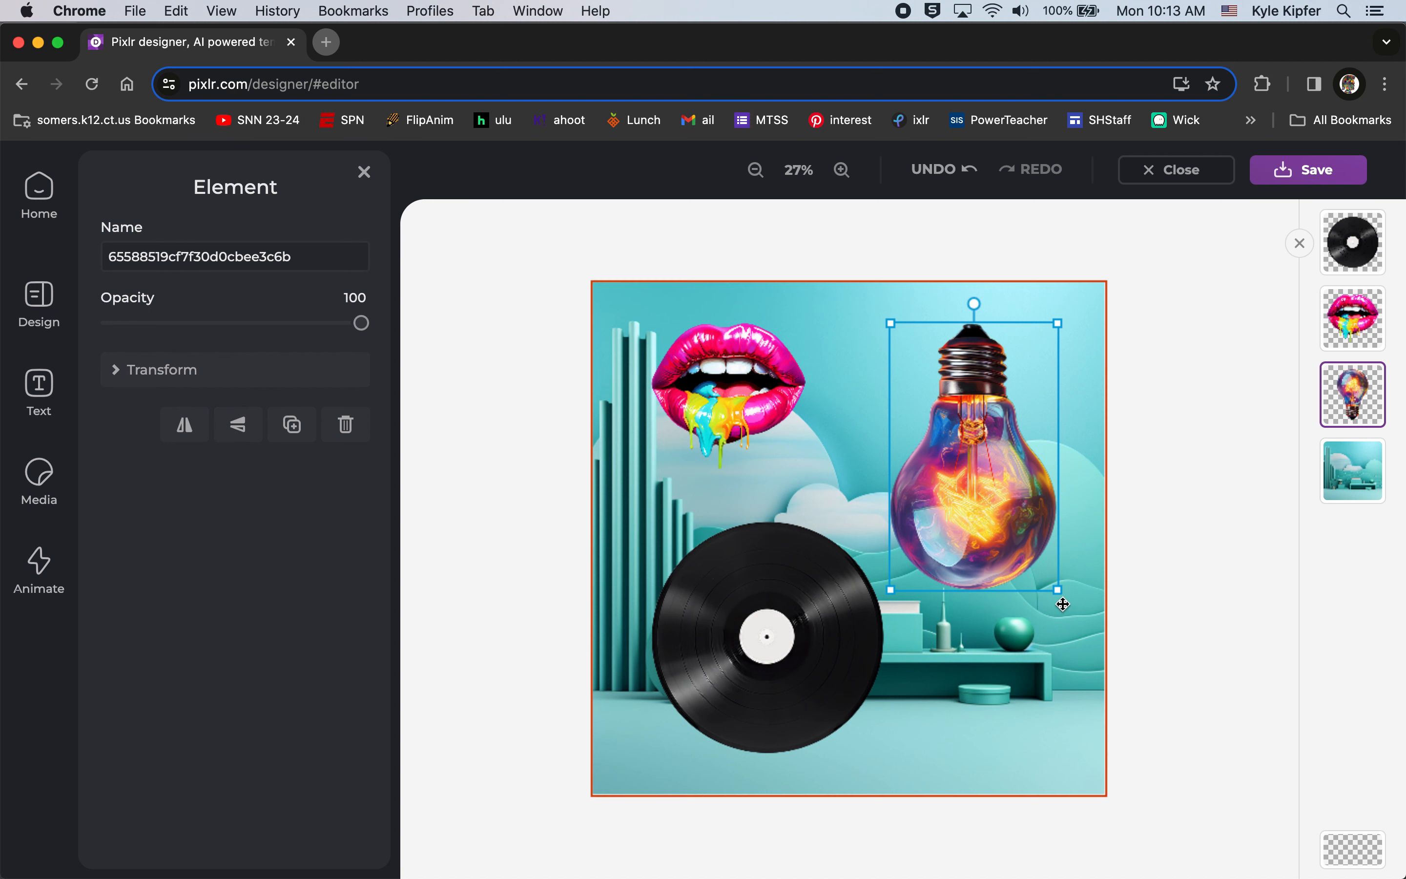
{"action": "left_click_drag", "start_coordinate": [1057, 588], "coordinate": [991, 508]}
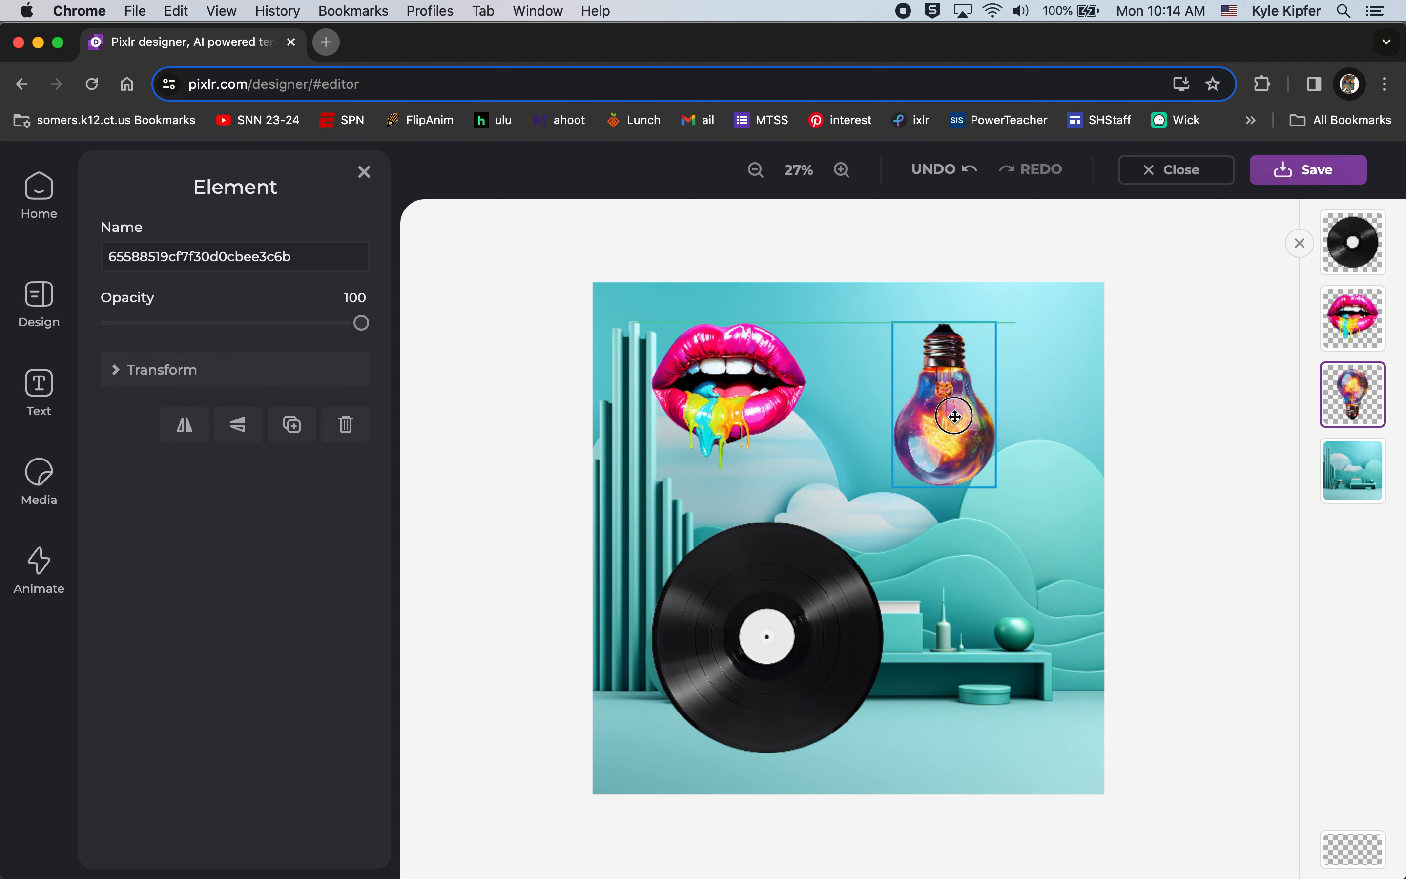
{"action": "left_click_drag", "start_coordinate": [942, 417], "coordinate": [979, 403]}
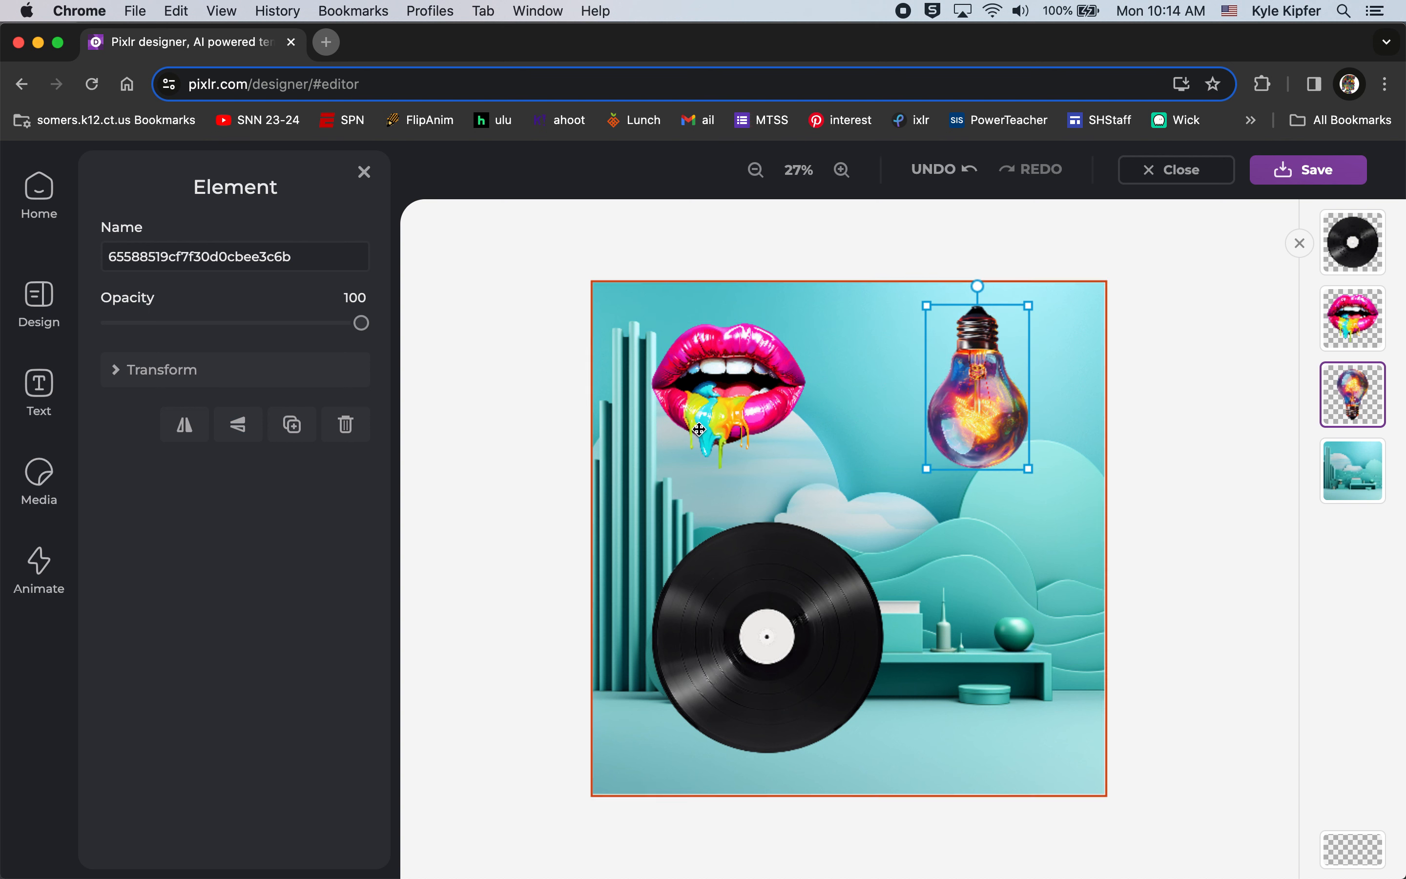
Shrink the lips slightly nearer the upper middle, and halve the record's size, placing it over the base of the teal pillars.
{"action": "left_click_drag", "start_coordinate": [754, 406], "coordinate": [786, 398]}
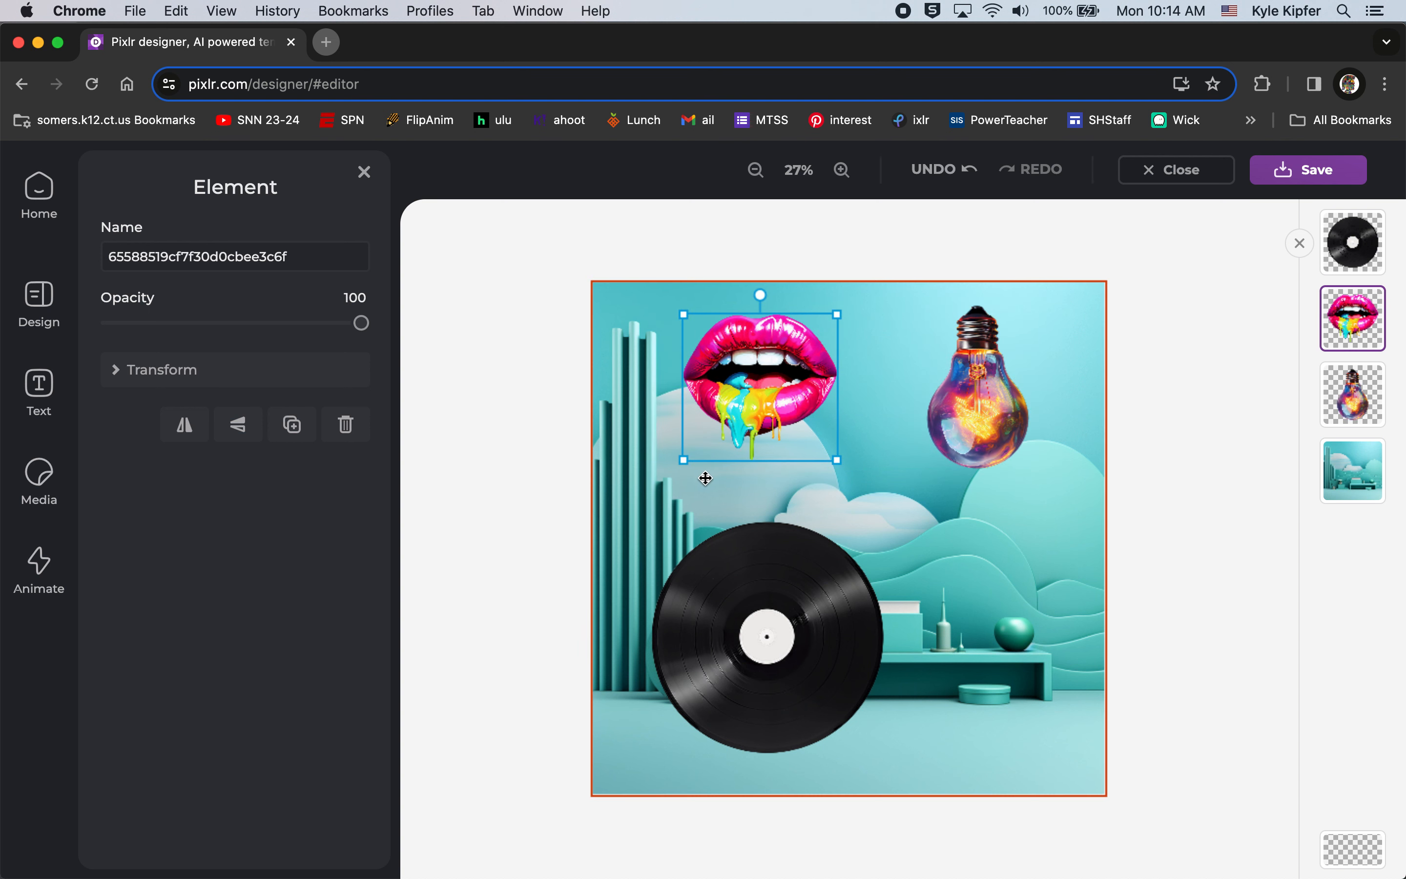
{"action": "left_click_drag", "start_coordinate": [685, 457], "coordinate": [719, 426]}
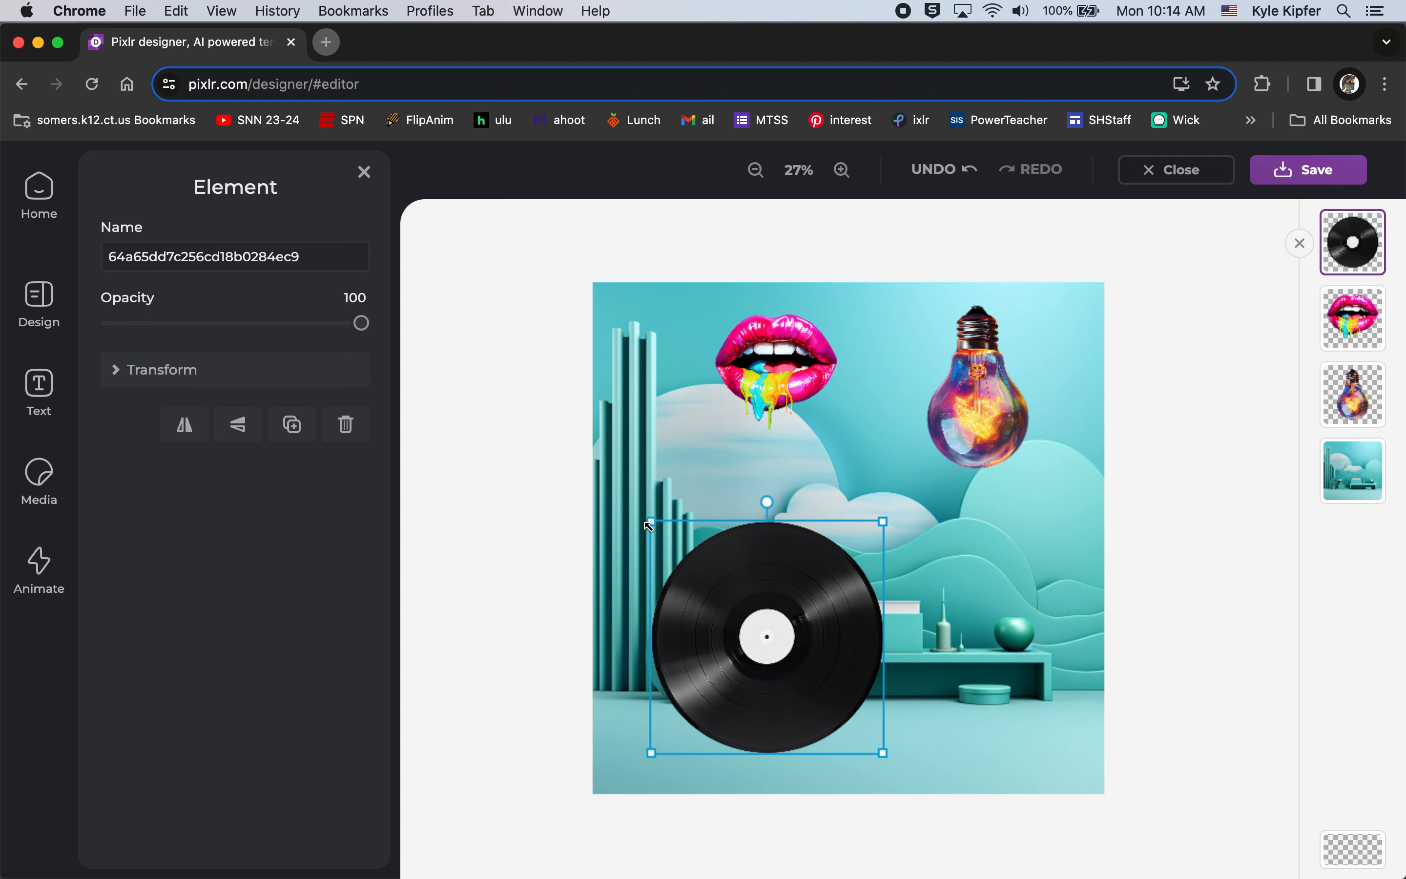
{"action": "left_click_drag", "start_coordinate": [653, 525], "coordinate": [777, 630]}
{"action": "left_click_drag", "start_coordinate": [849, 690], "coordinate": [696, 586]}
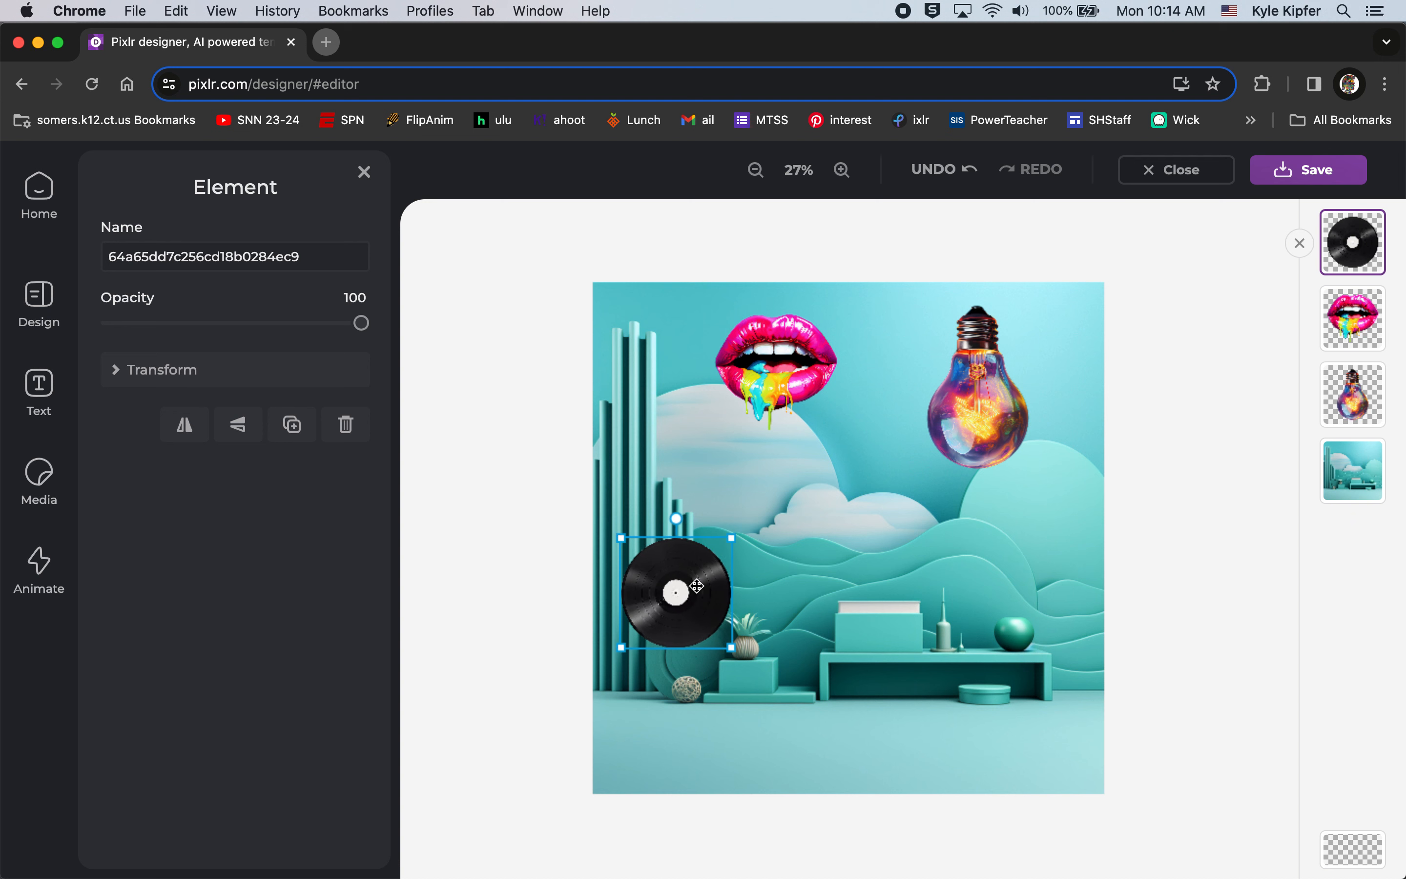
Give the record layer a Whoa enter animation and a Beat scene animation.
{"action": "left_click", "coordinate": [39, 559]}
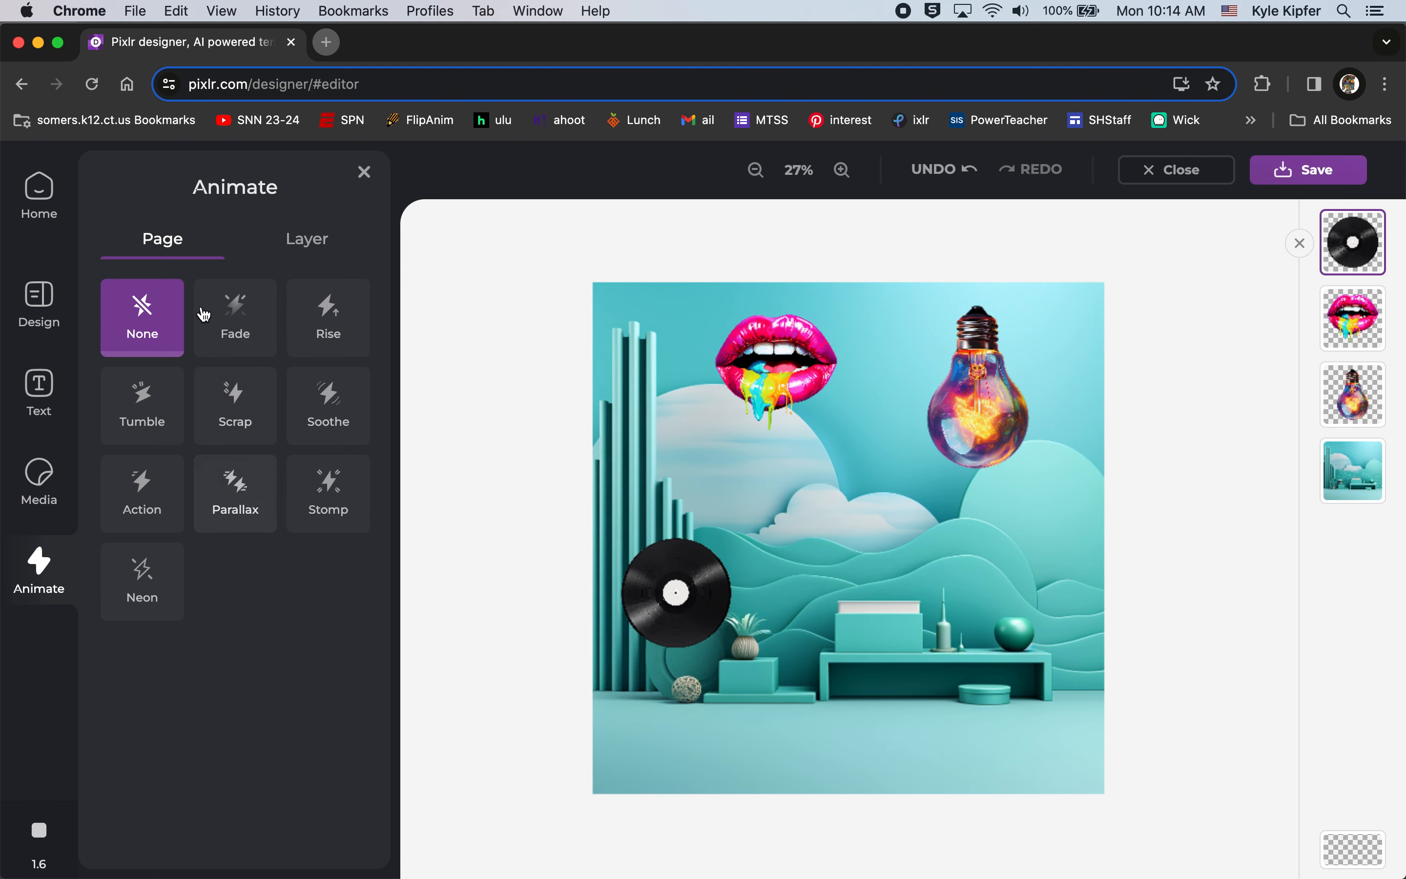
{"action": "left_click", "coordinate": [311, 244]}
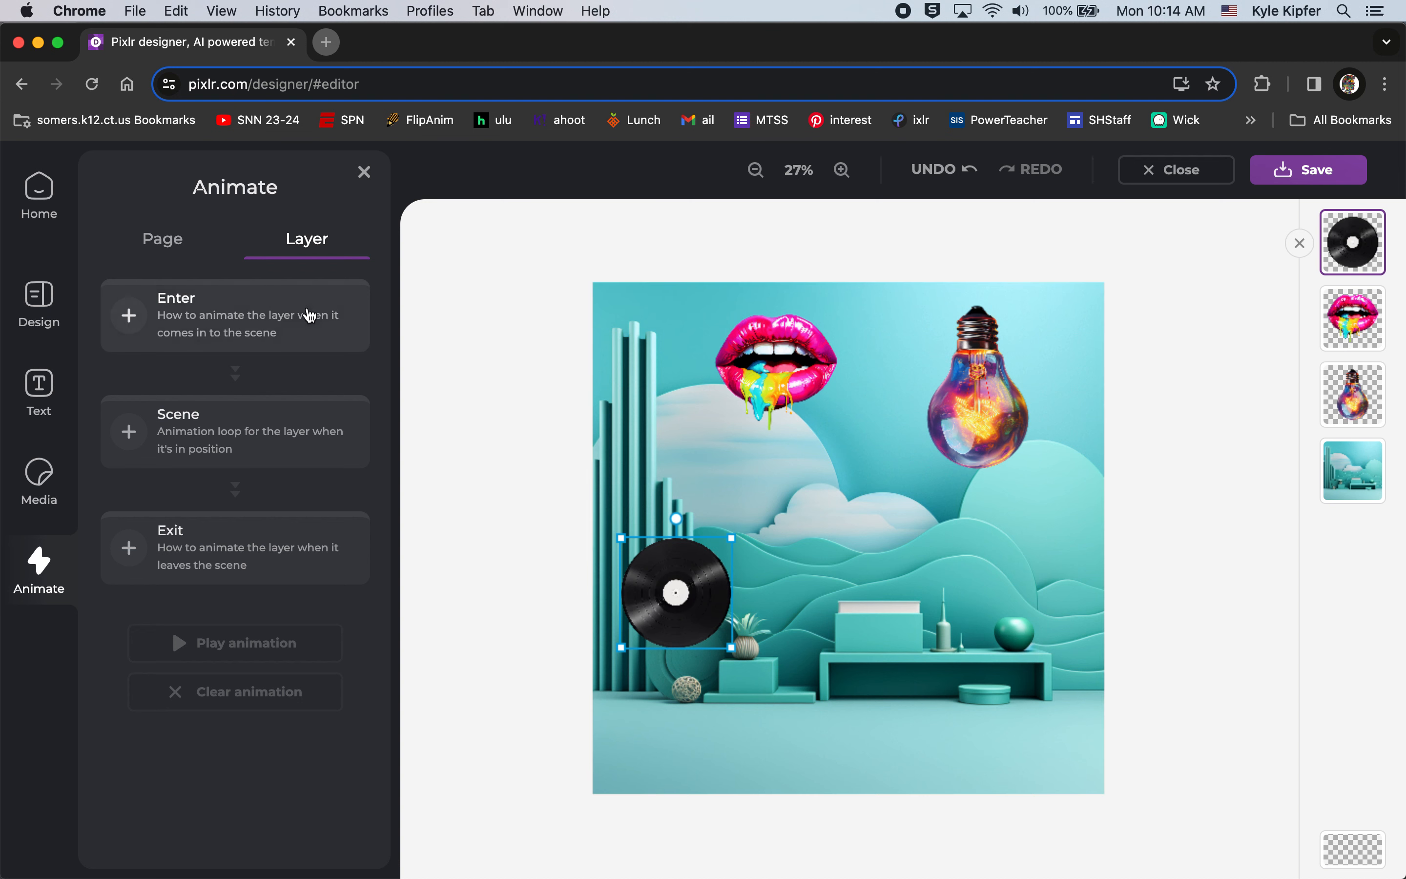
{"action": "left_click", "coordinate": [268, 308]}
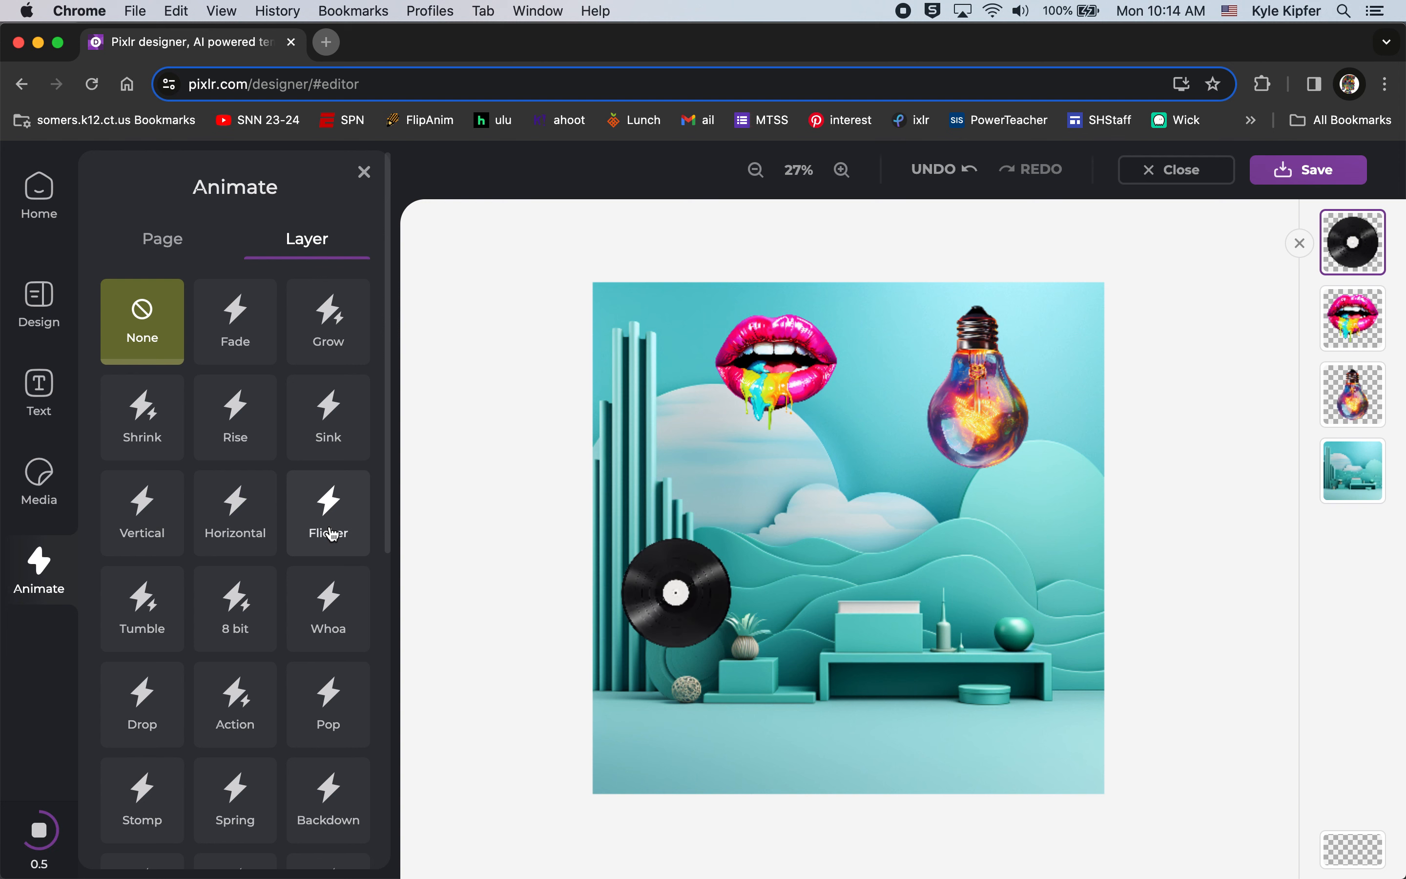
{"action": "left_click", "coordinate": [338, 601]}
{"action": "left_click", "coordinate": [223, 553]}
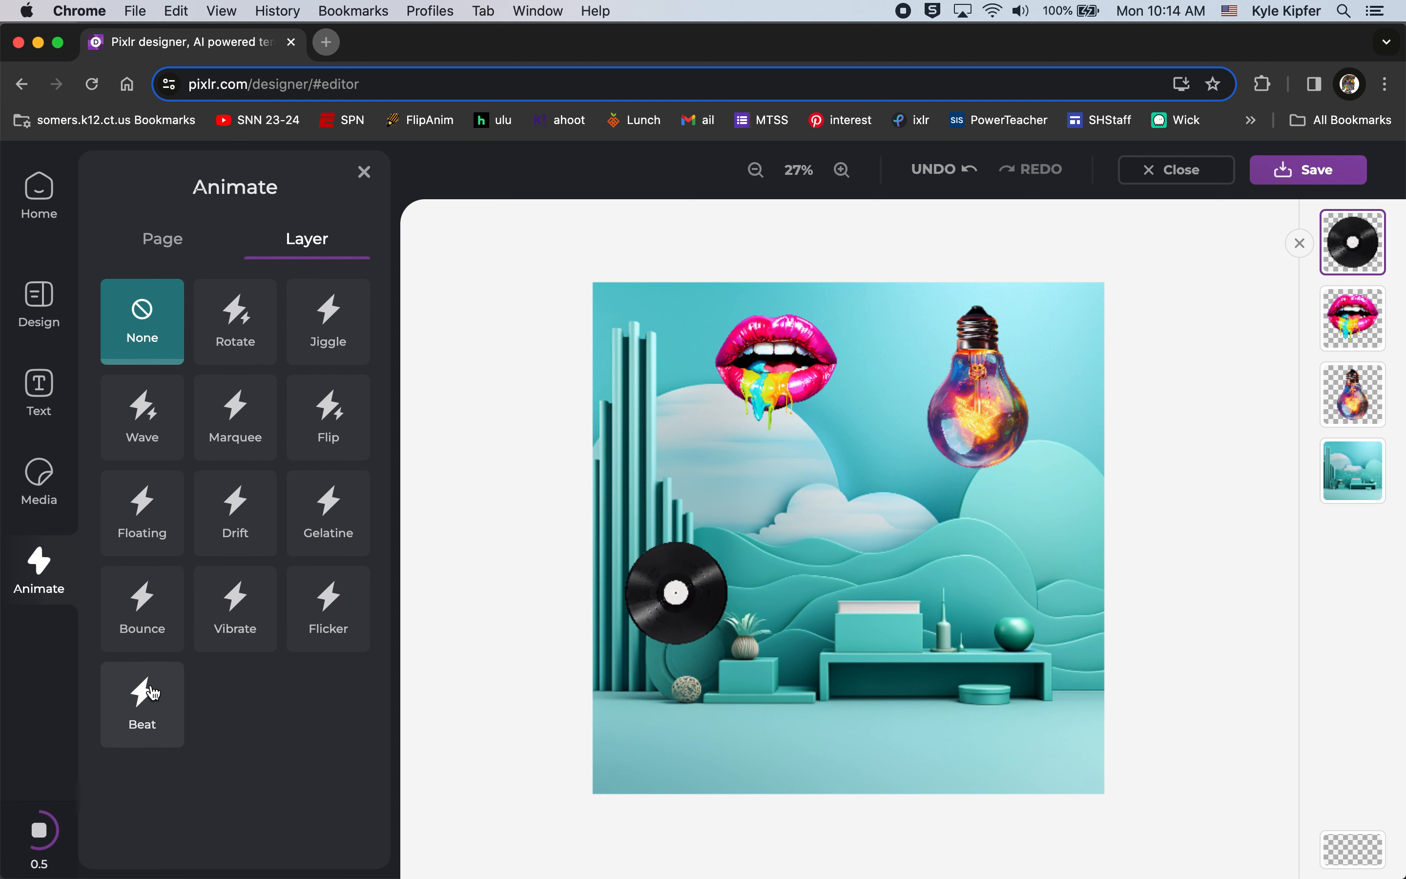
{"action": "left_click", "coordinate": [150, 704]}
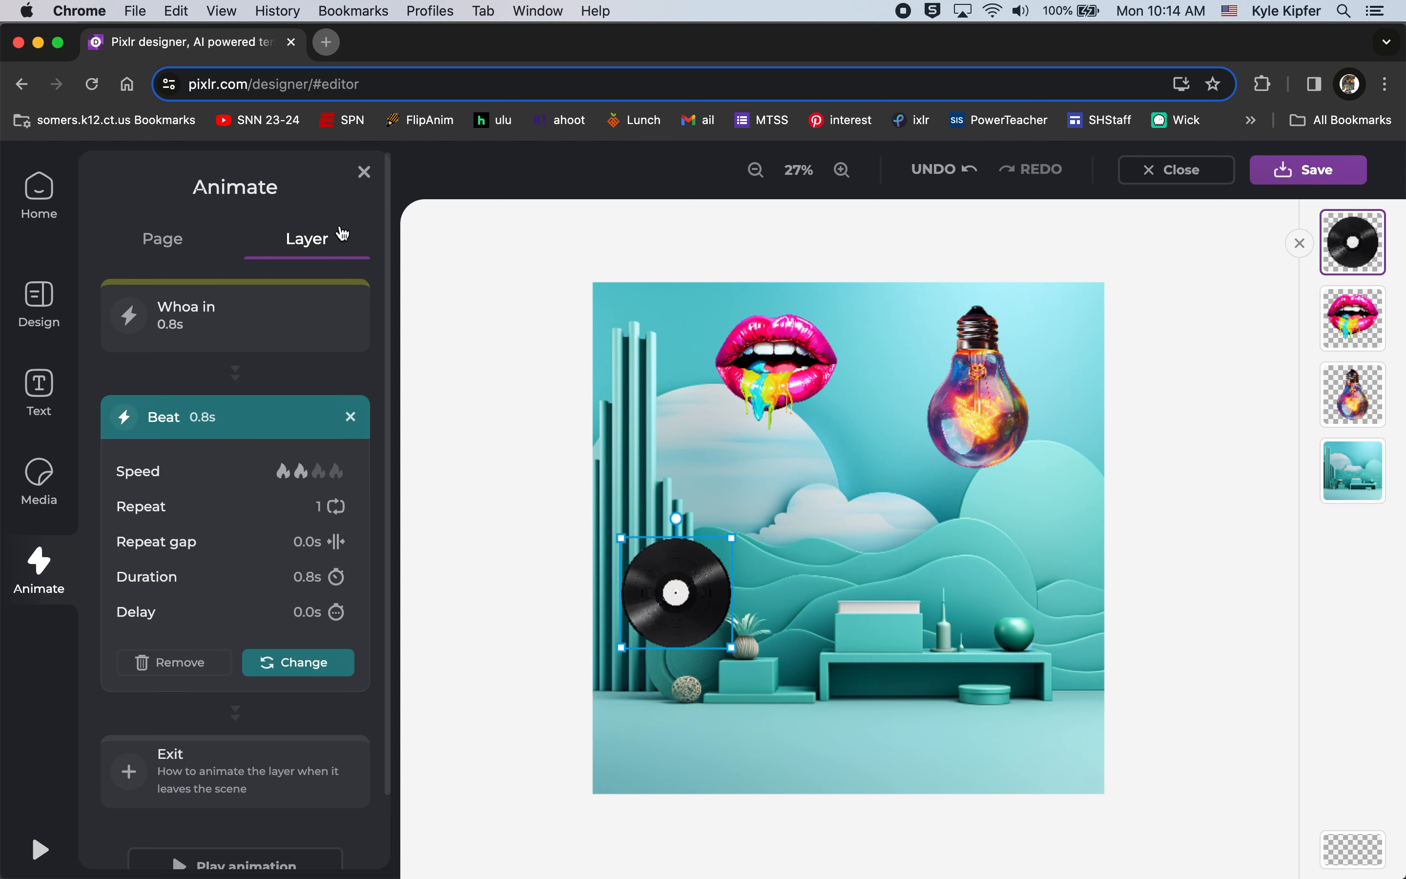
Give the record layer a Backup exit animation and play the animation preview.
{"action": "left_click", "coordinate": [227, 770]}
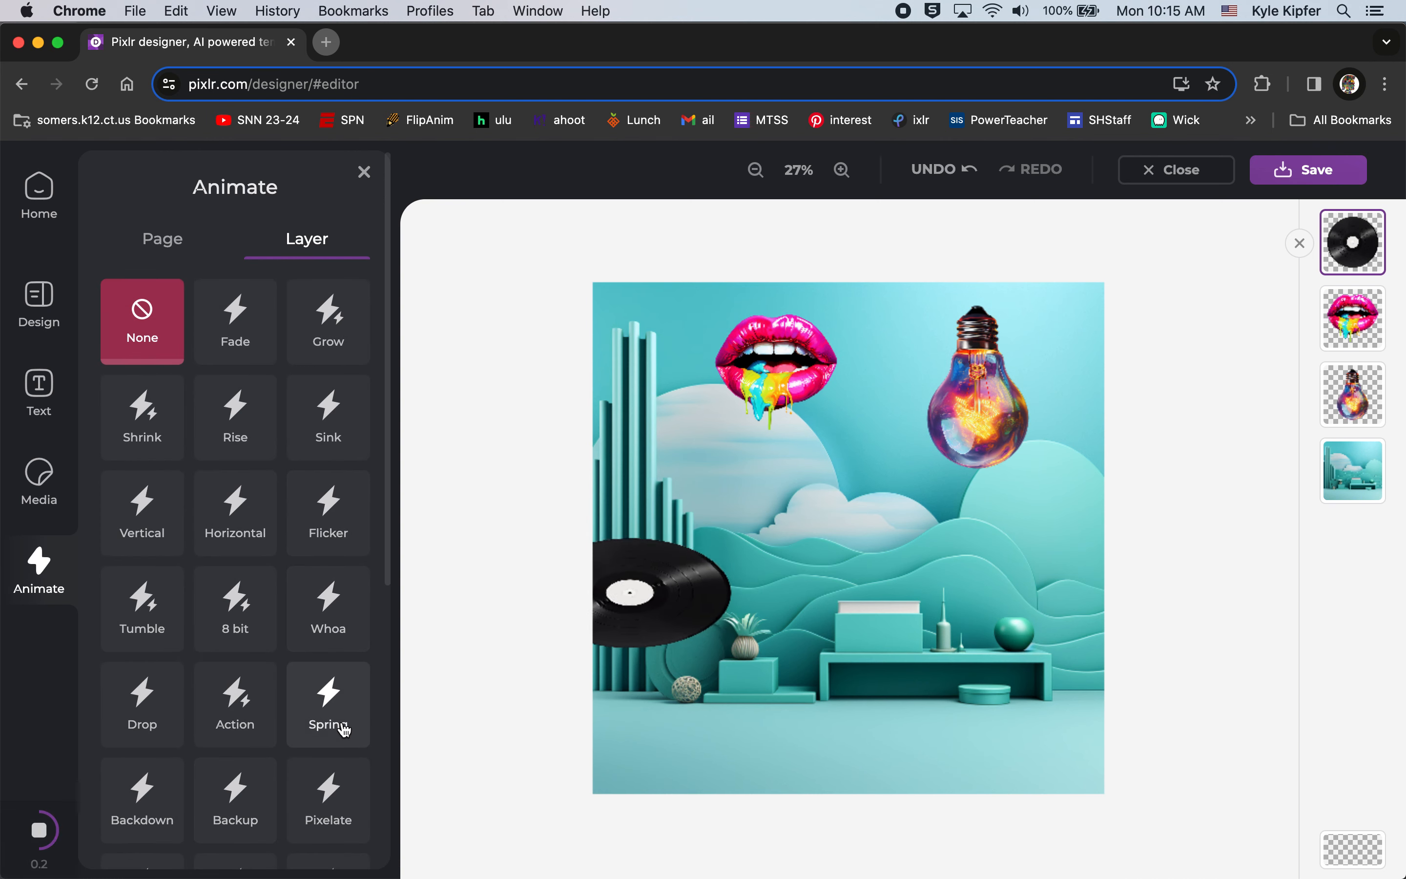
{"action": "left_click", "coordinate": [251, 796]}
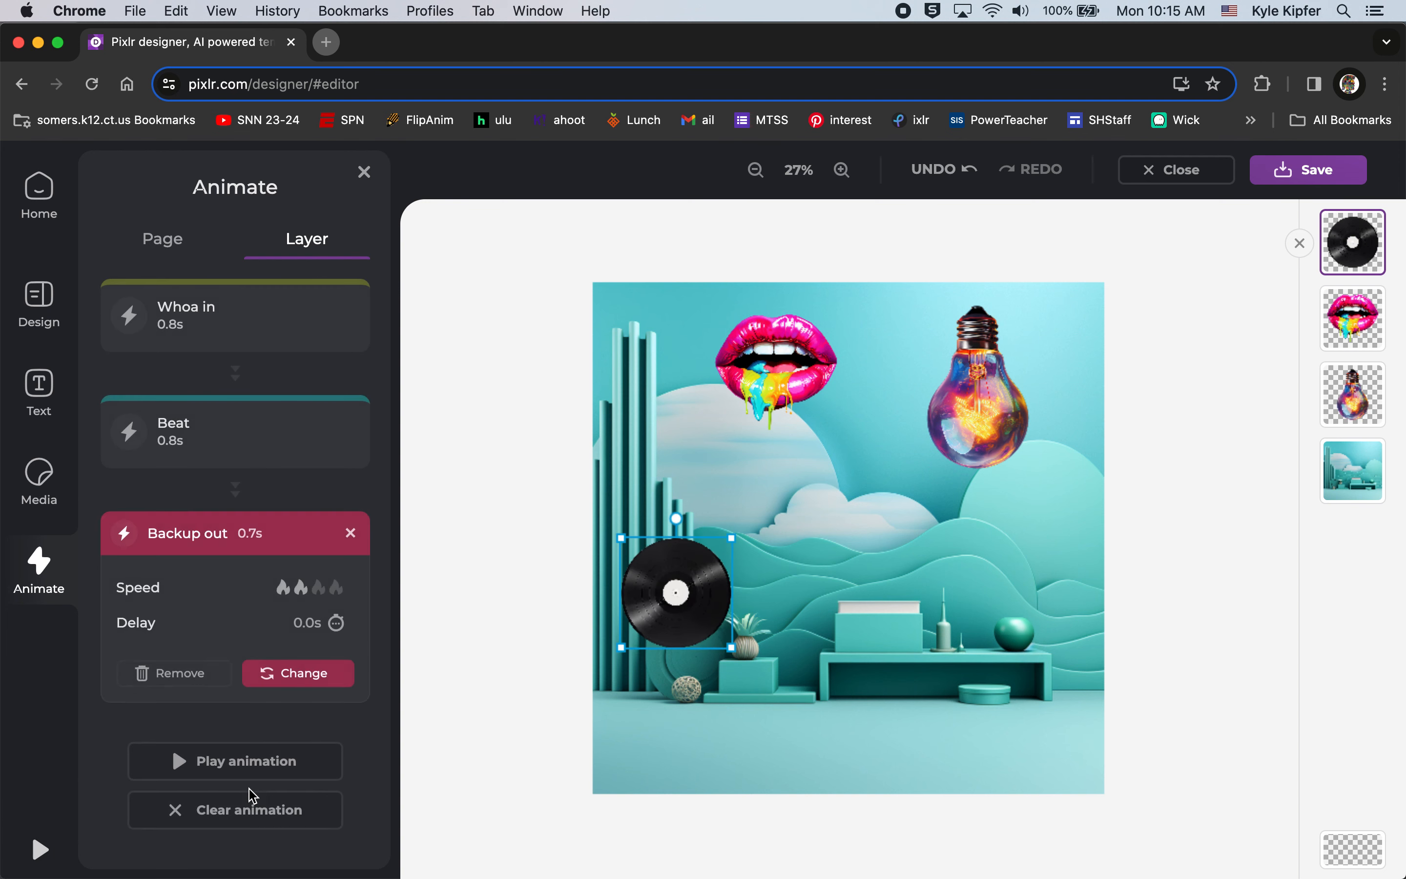
{"action": "left_click", "coordinate": [40, 850]}
{"action": "left_click", "coordinate": [41, 849]}
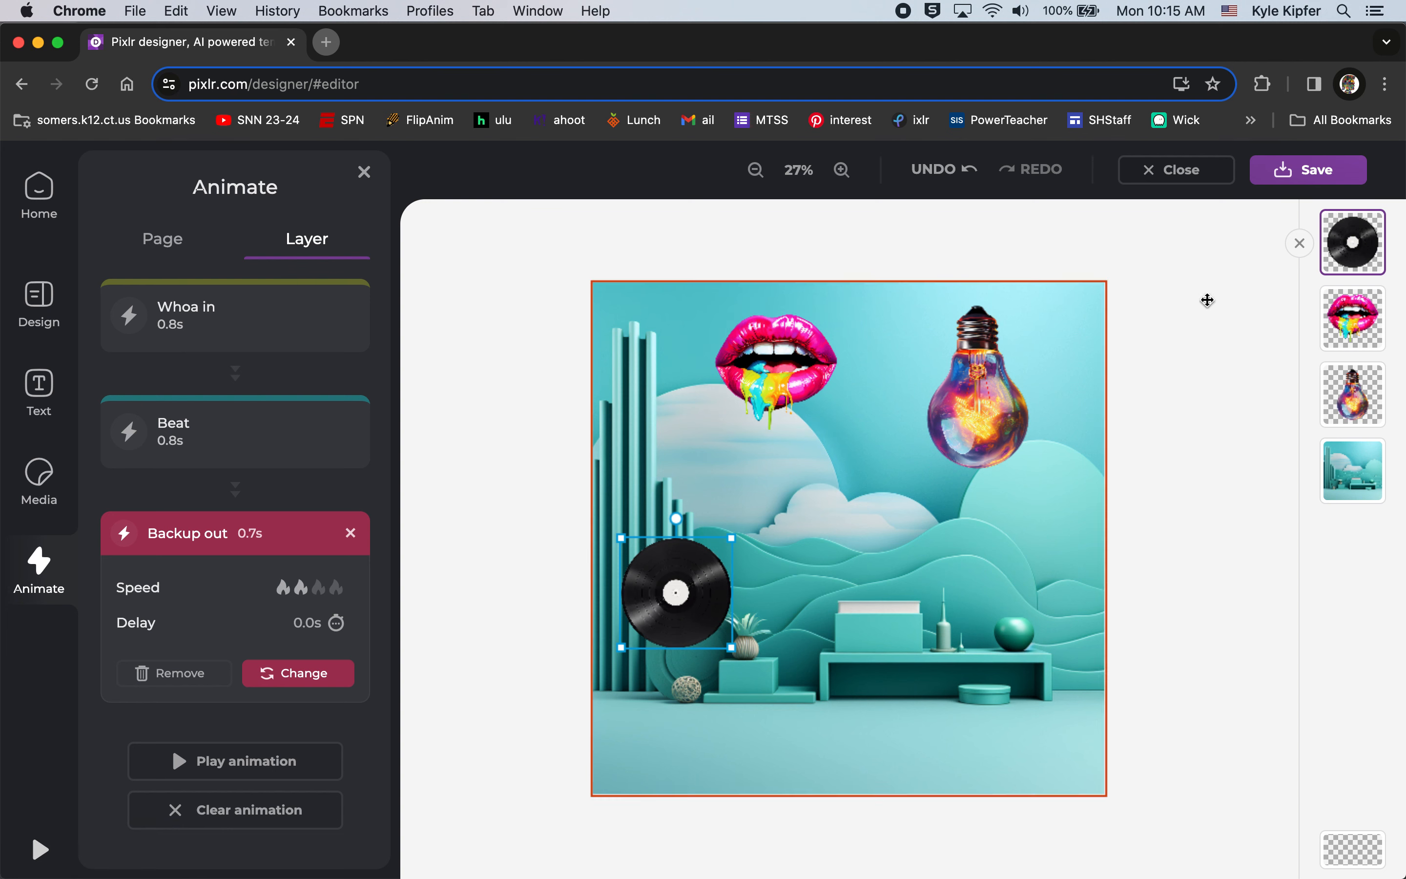
Give the lips layer a Tumble enter animation and a Gelatine scene animation.
{"action": "left_click", "coordinate": [1360, 323]}
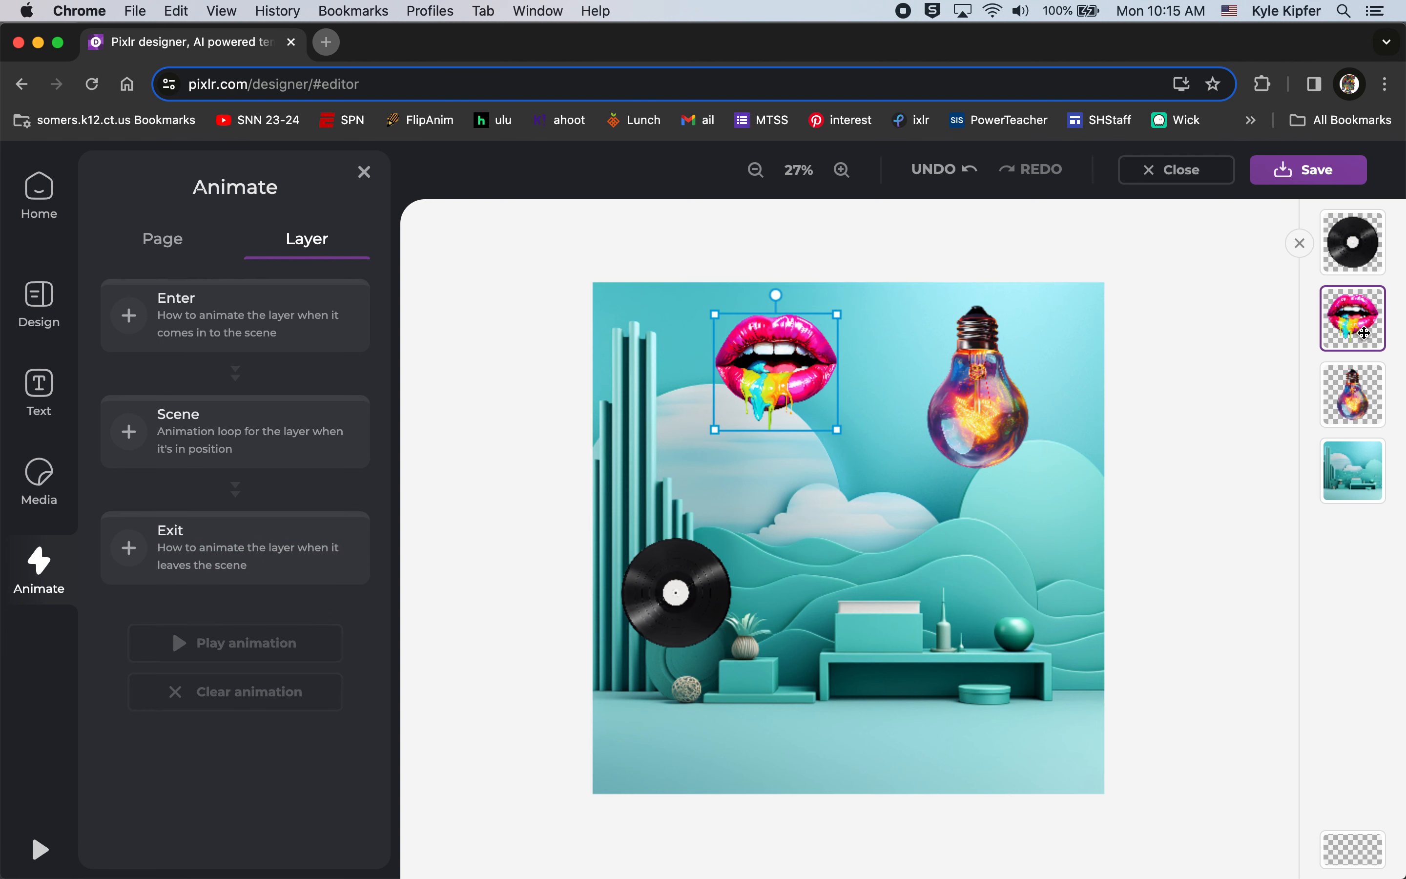
{"action": "left_click", "coordinate": [276, 316]}
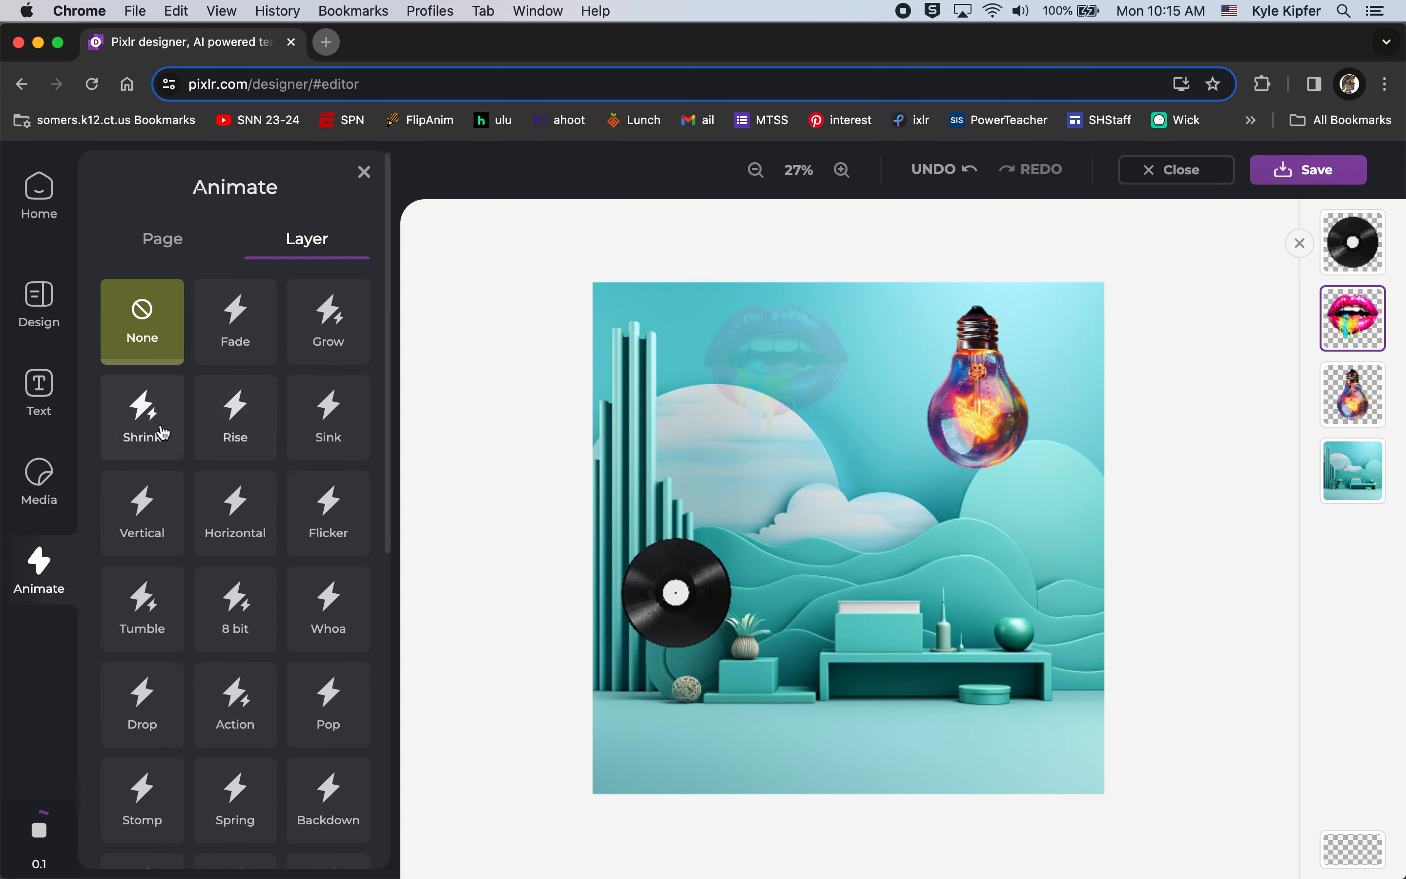
{"action": "left_click", "coordinate": [146, 627]}
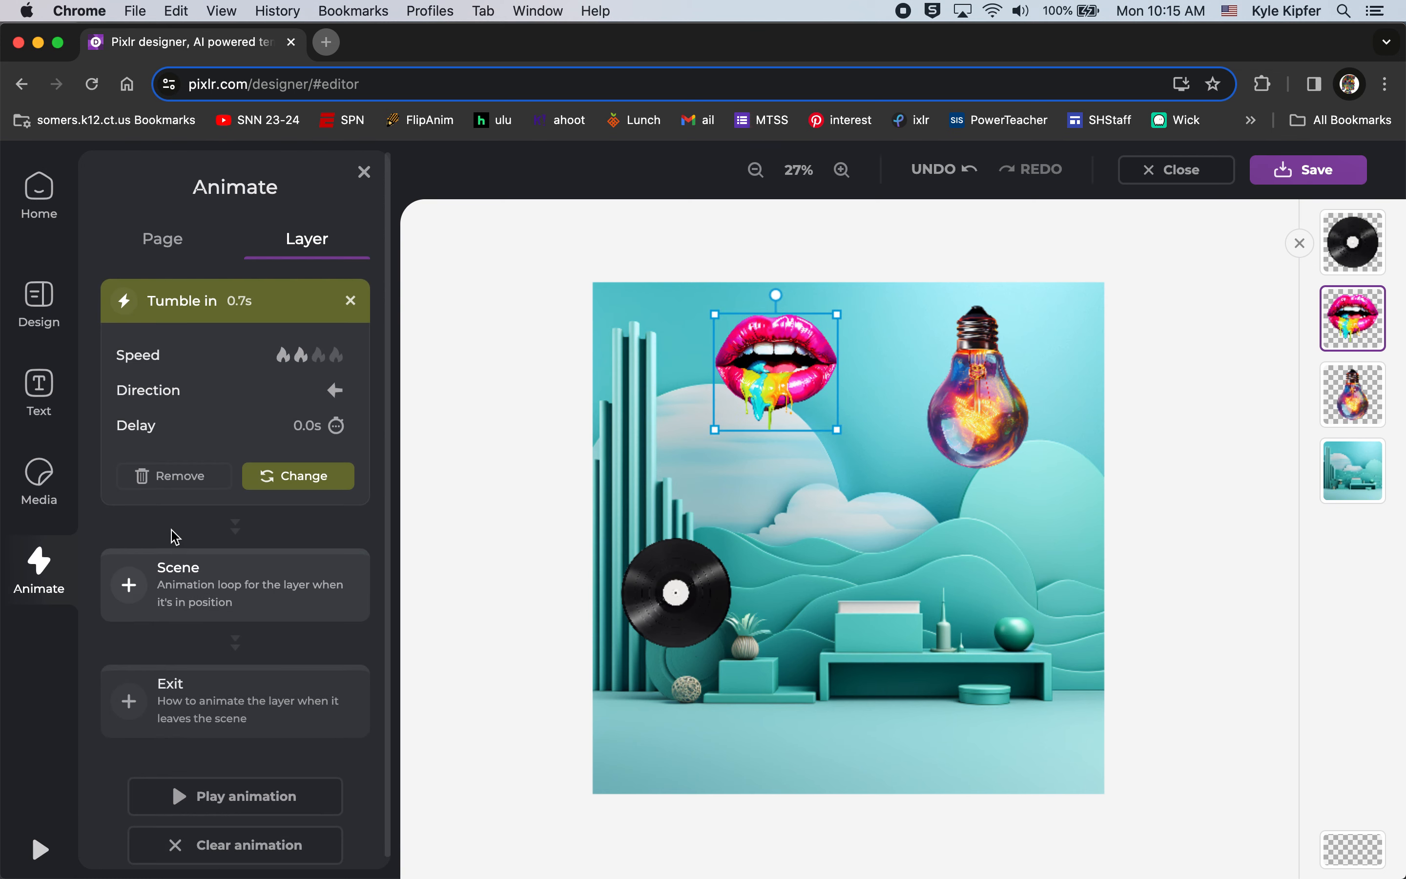
{"action": "left_click", "coordinate": [230, 557]}
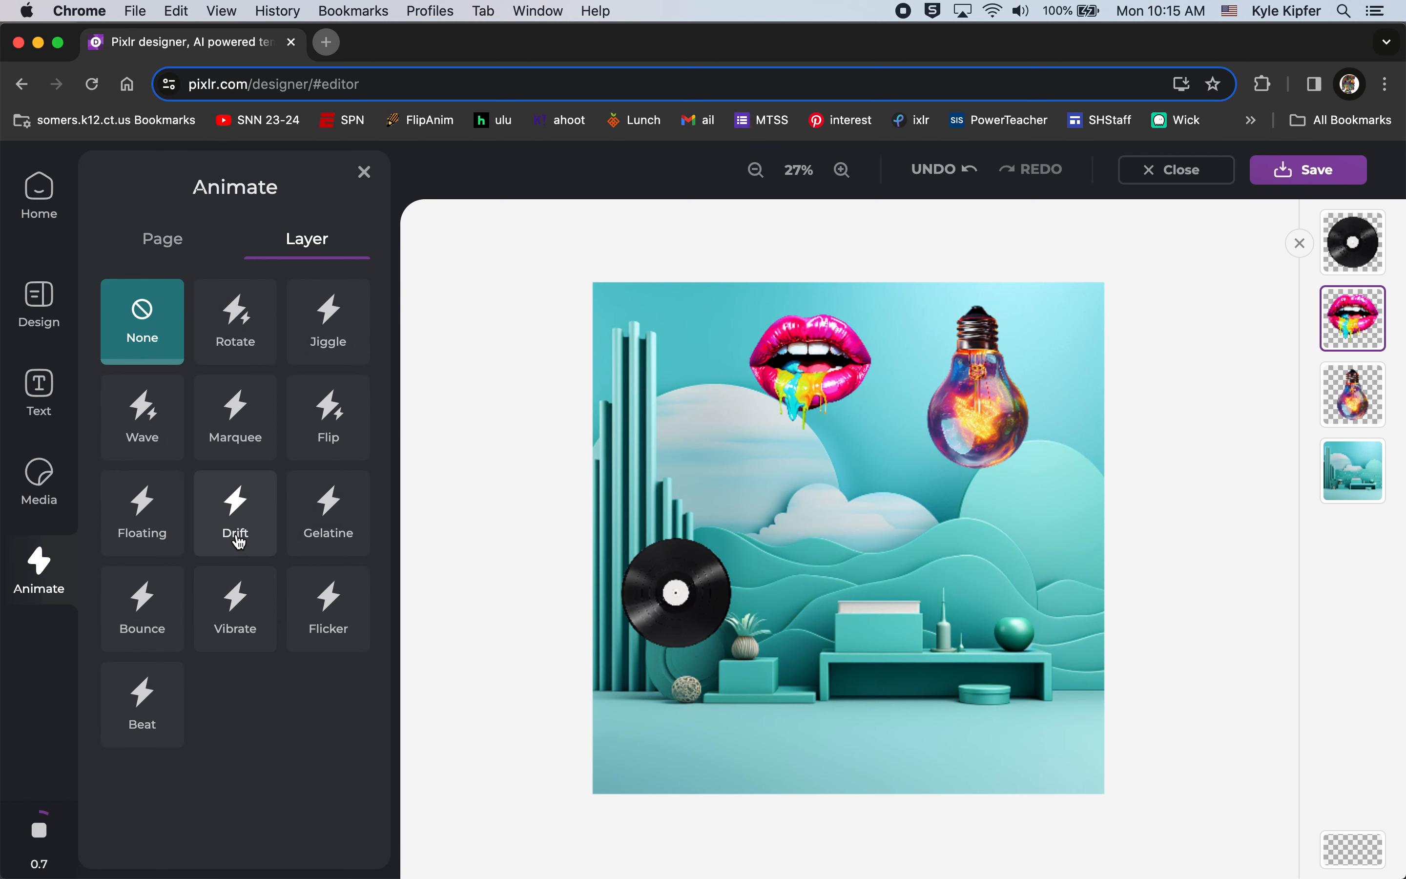
{"action": "left_click", "coordinate": [346, 523]}
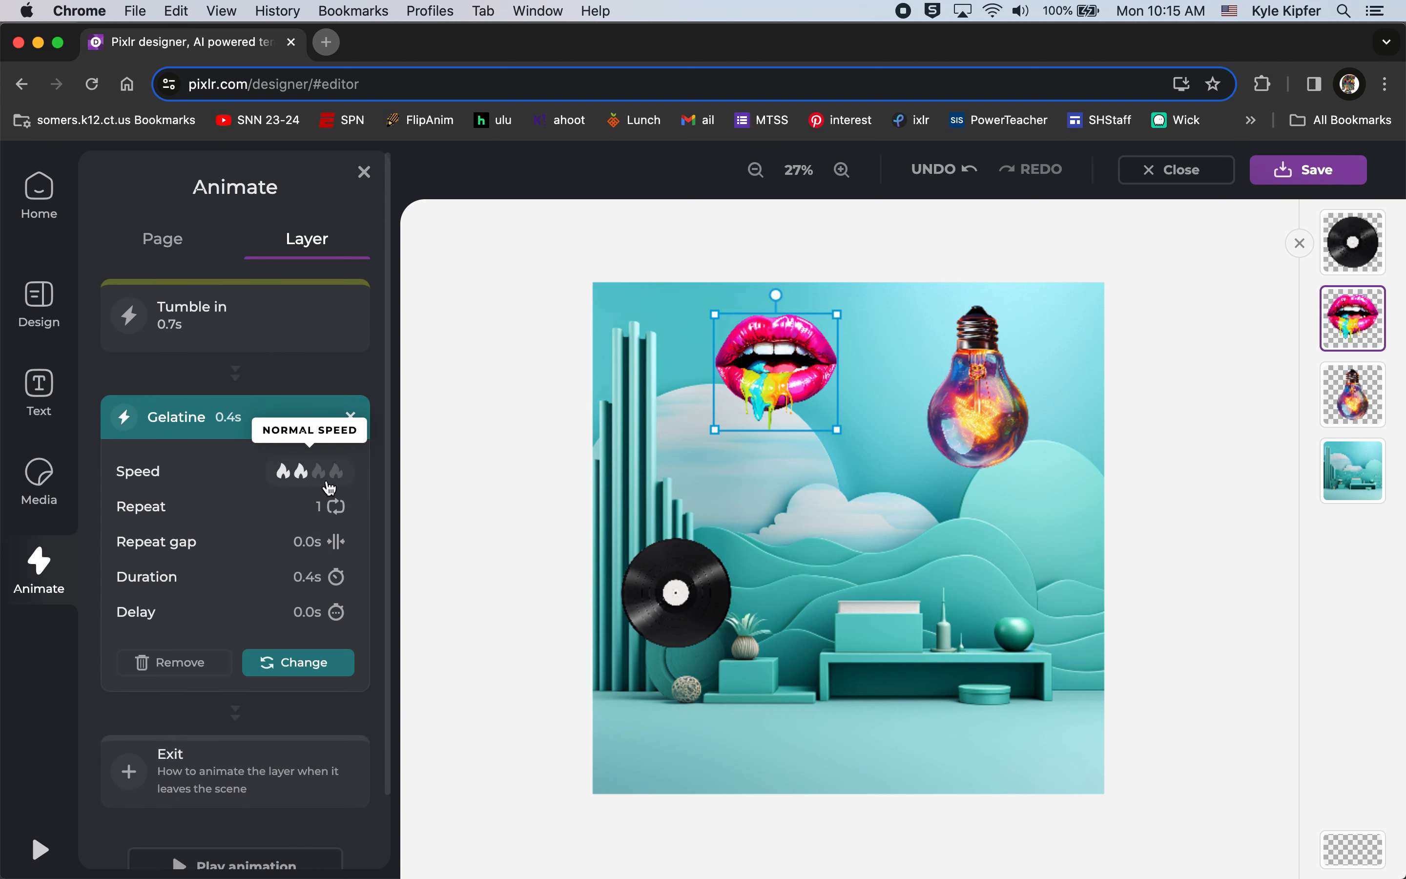
Try flash speed for the lips' Gelatine scene animation and preview the motion.
{"action": "left_click", "coordinate": [244, 308]}
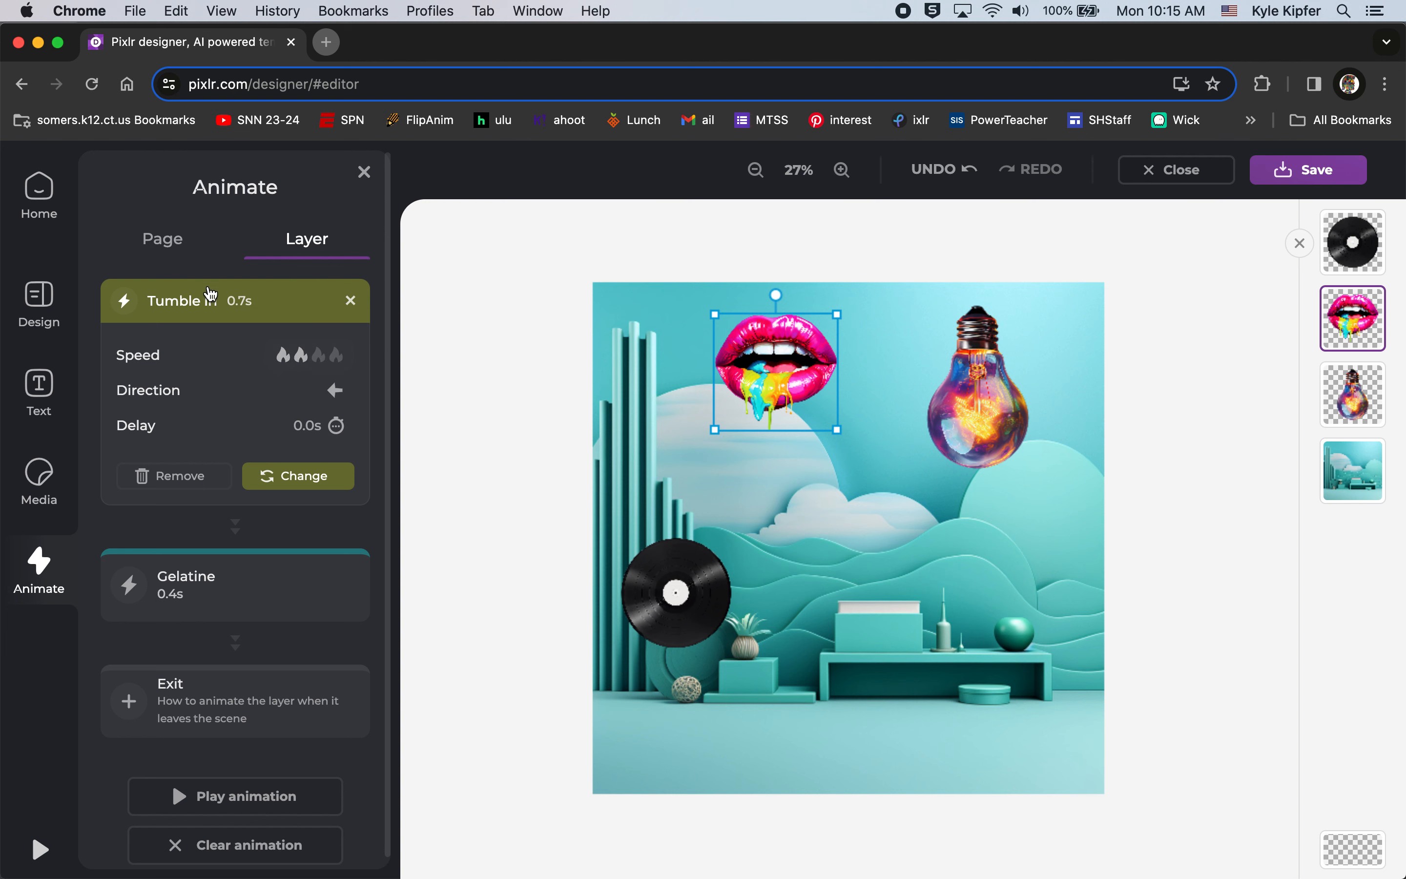
{"action": "left_click", "coordinate": [214, 301]}
{"action": "left_click", "coordinate": [240, 433]}
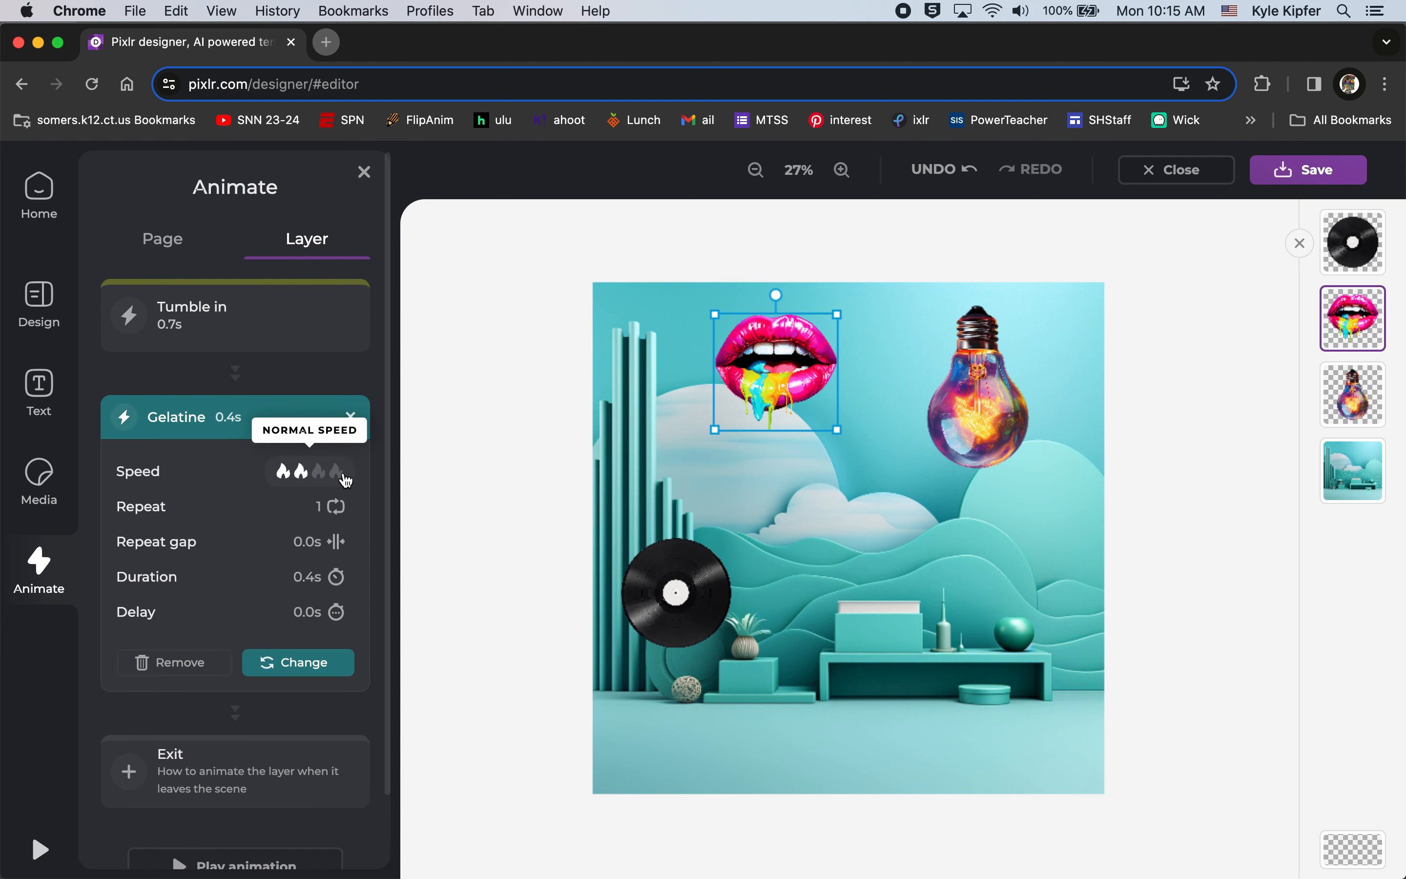
{"action": "left_click", "coordinate": [340, 475]}
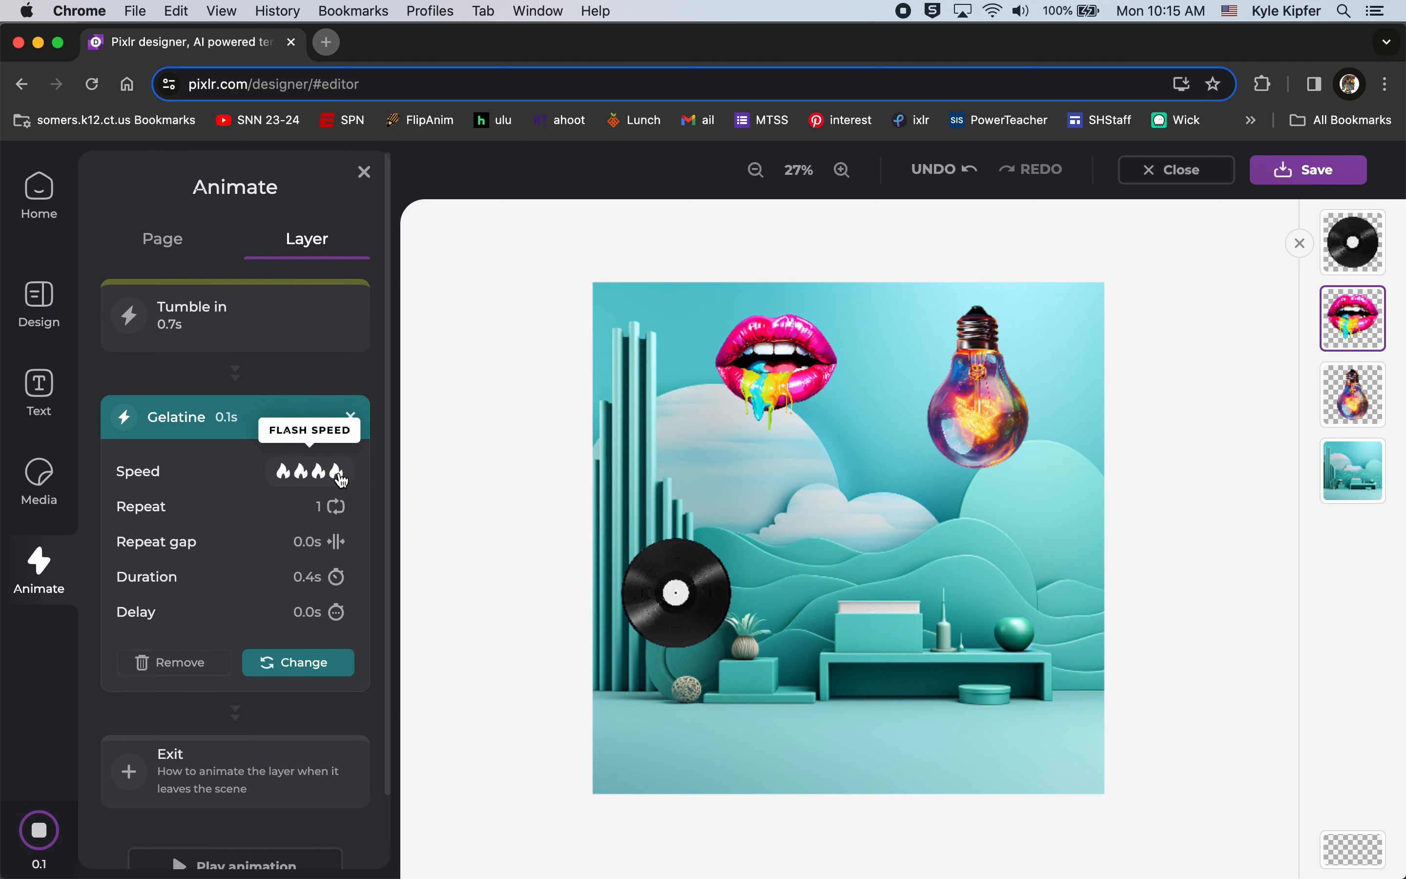
{"action": "left_click", "coordinate": [336, 472]}
{"action": "left_click", "coordinate": [41, 833]}
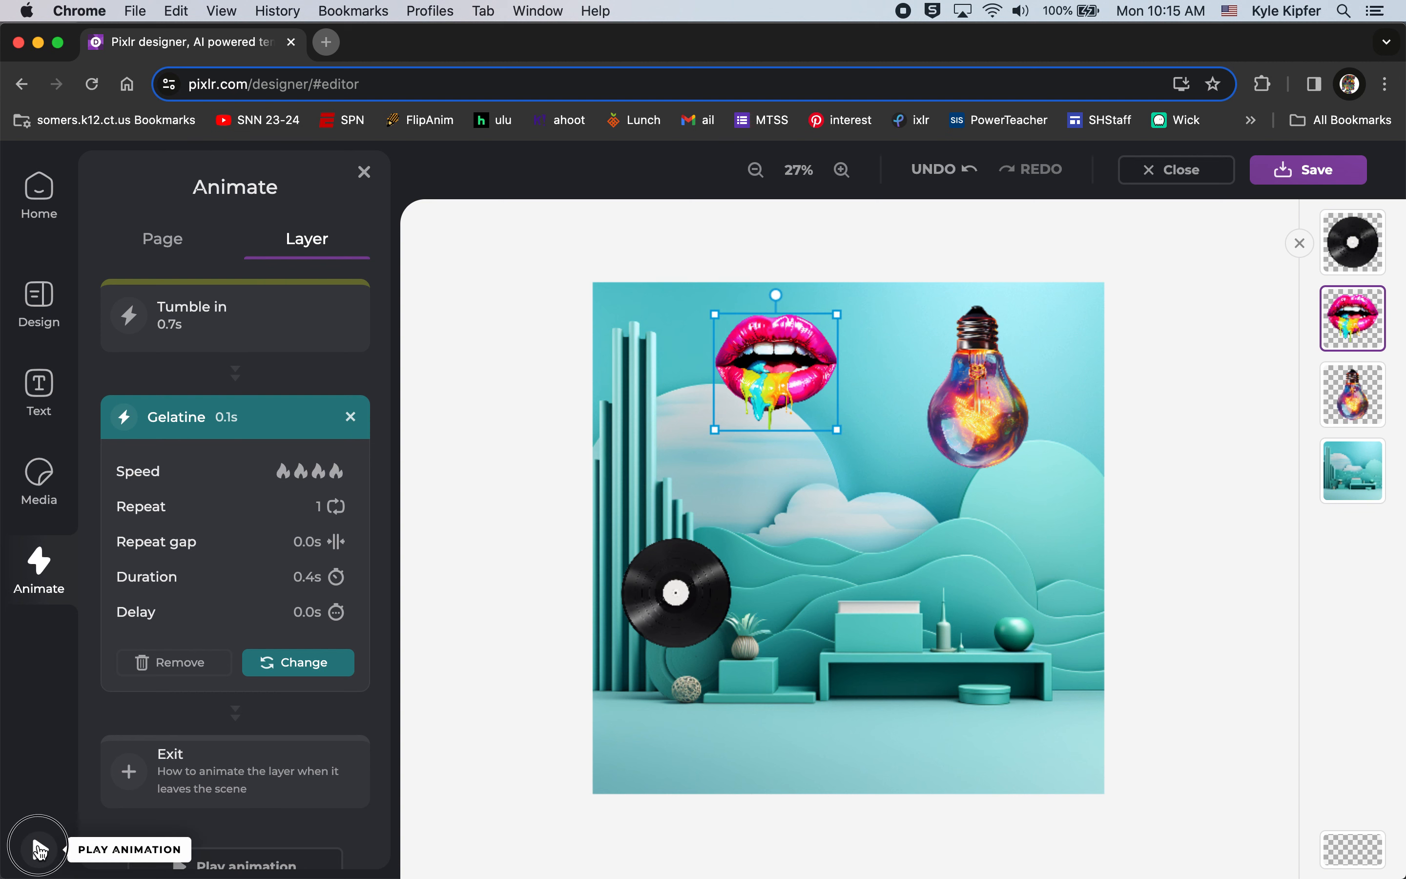
{"action": "left_click", "coordinate": [40, 849]}
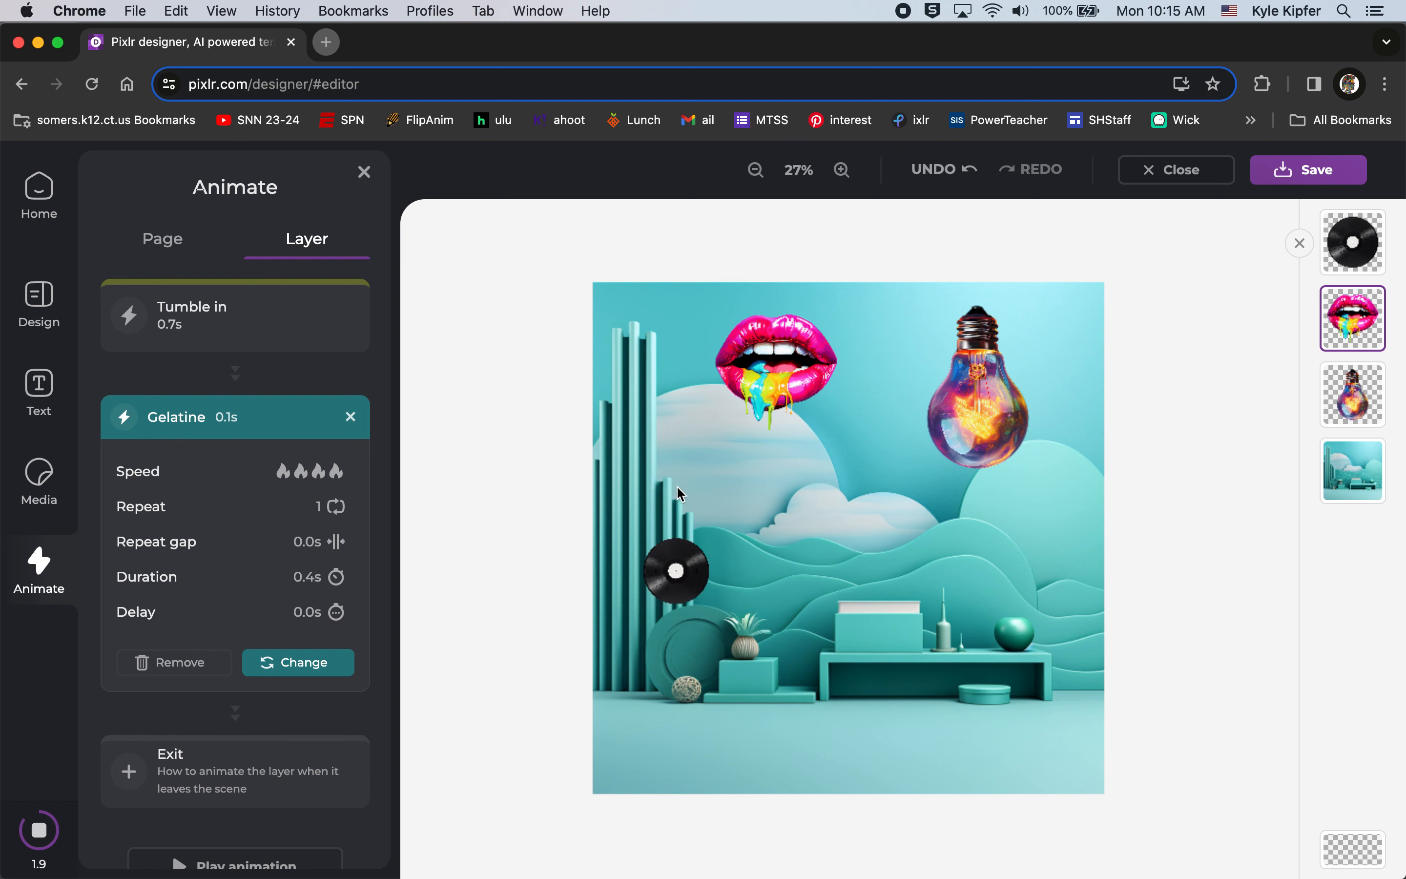
Set the lips' Gelatine scene animation to slow speed and play the animation preview.
{"action": "left_click", "coordinate": [283, 473]}
{"action": "left_click", "coordinate": [284, 472]}
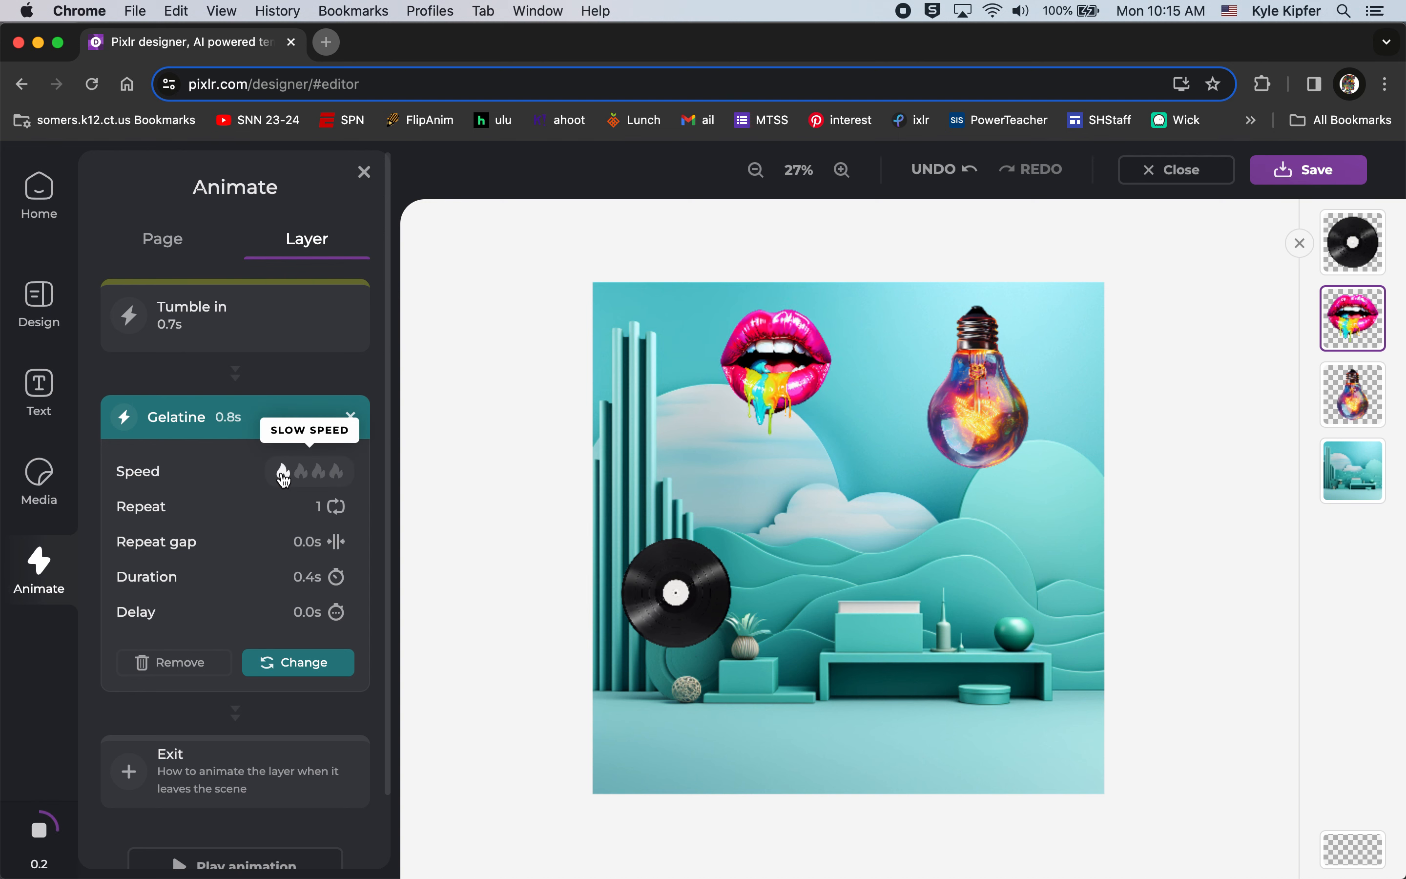
{"action": "left_click", "coordinate": [39, 849]}
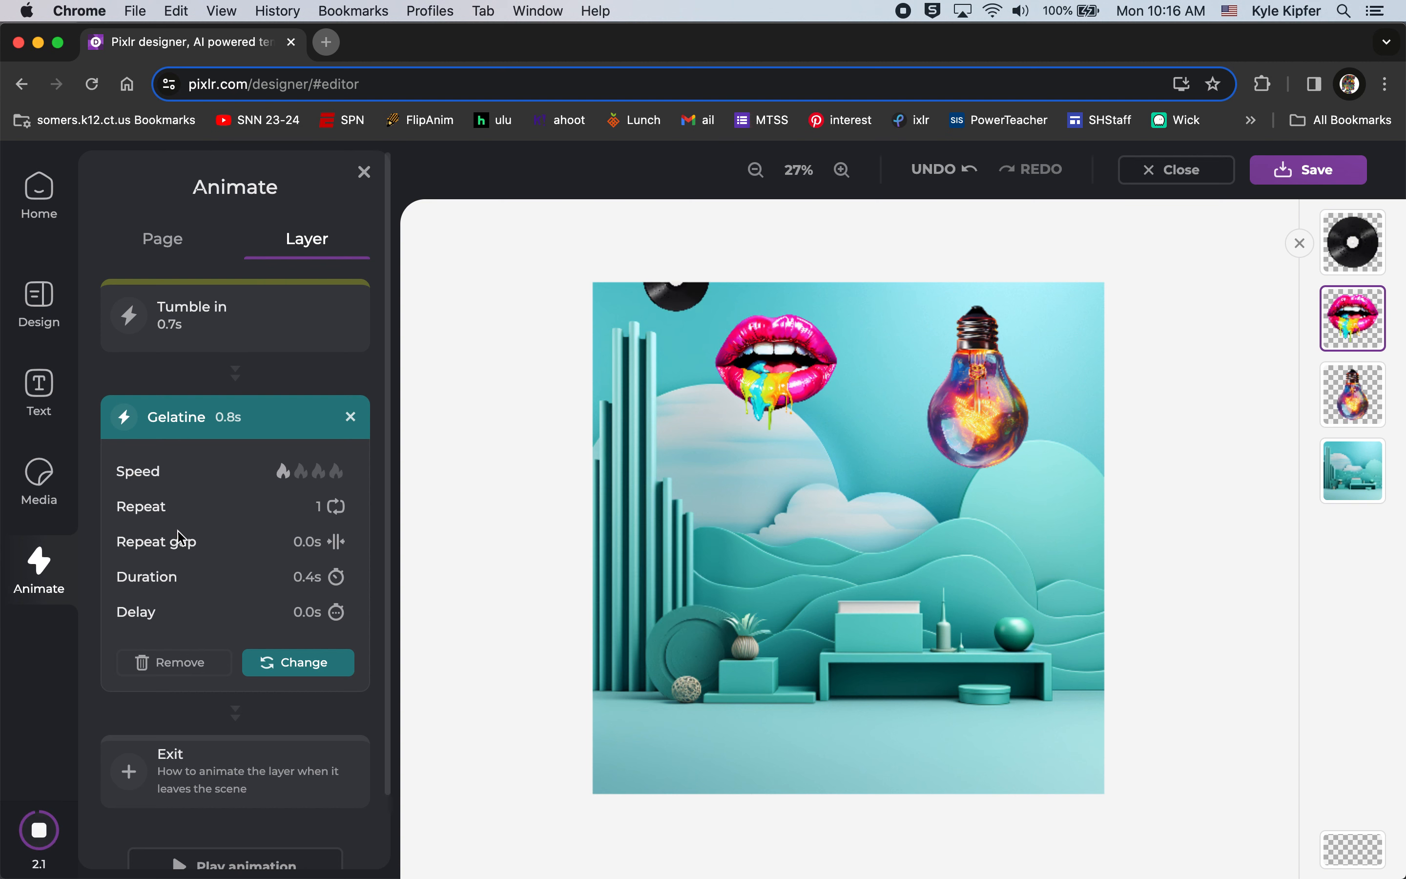
Give the lips layer a Pixelate exit animation and preview the whole animation.
{"action": "left_click", "coordinate": [238, 416]}
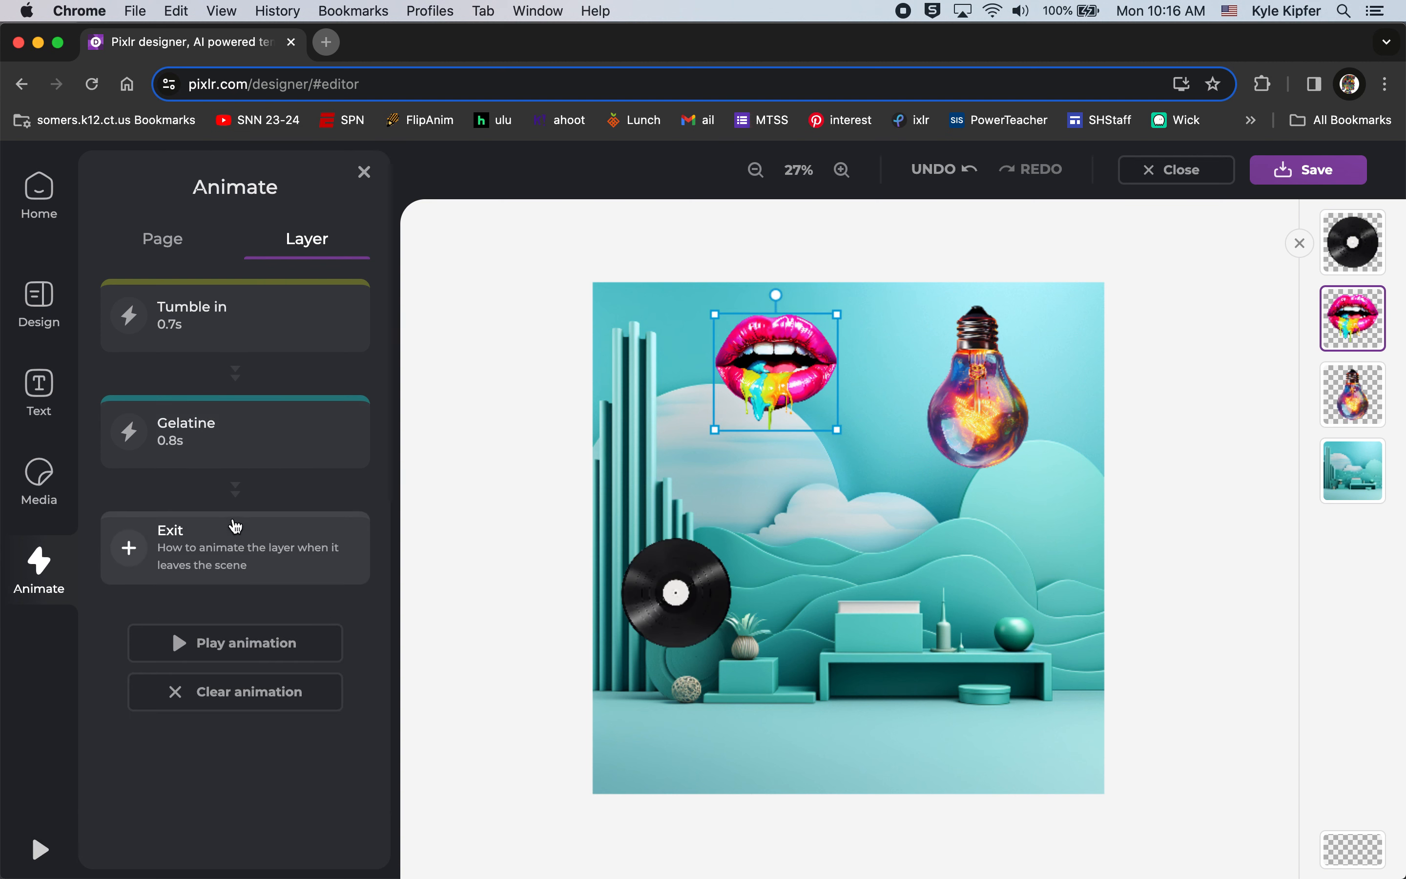
{"action": "left_click", "coordinate": [235, 525]}
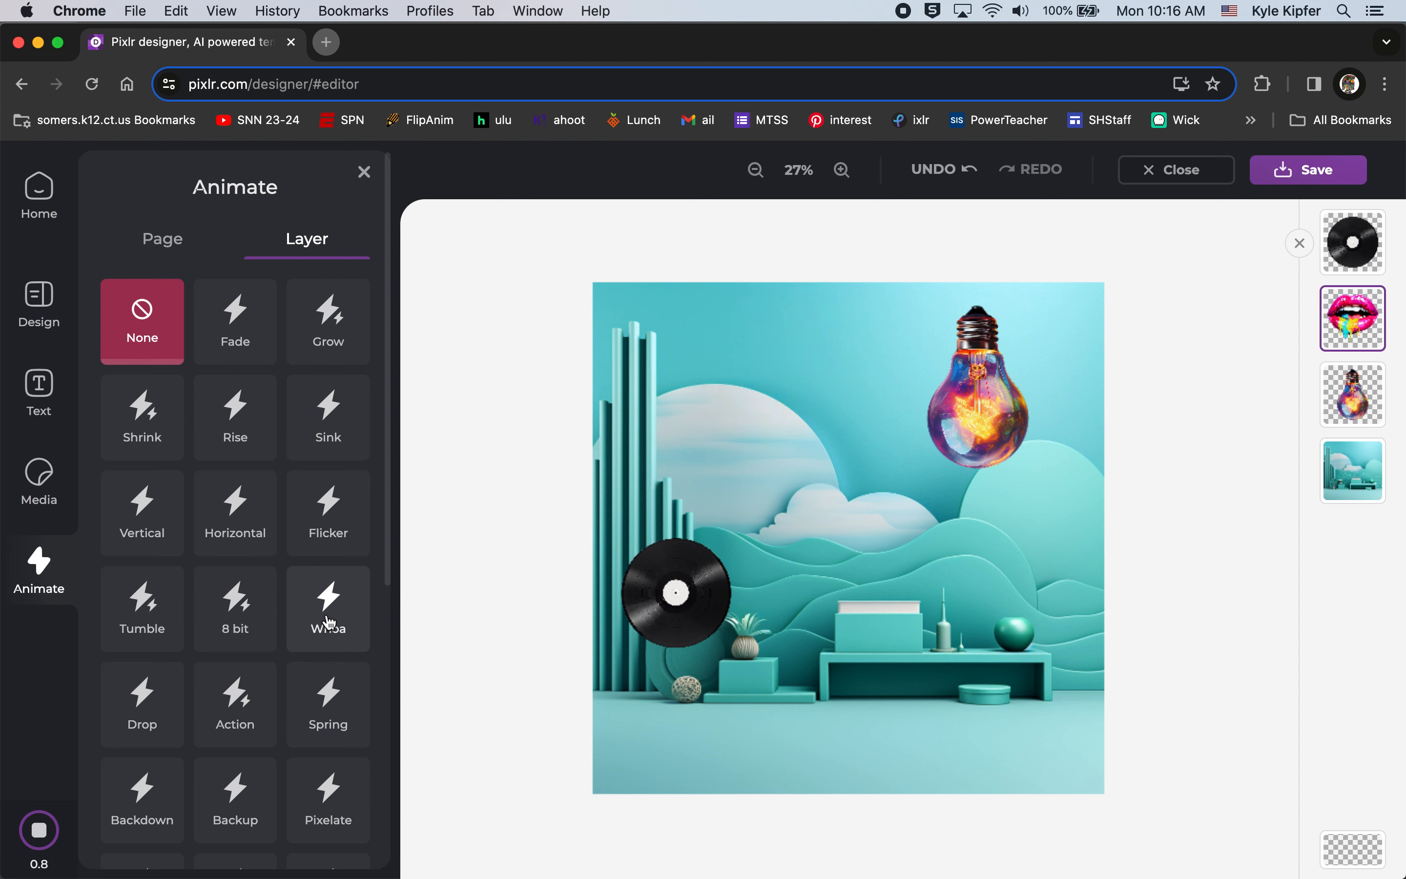
{"action": "left_click", "coordinate": [338, 790]}
{"action": "left_click", "coordinate": [195, 761]}
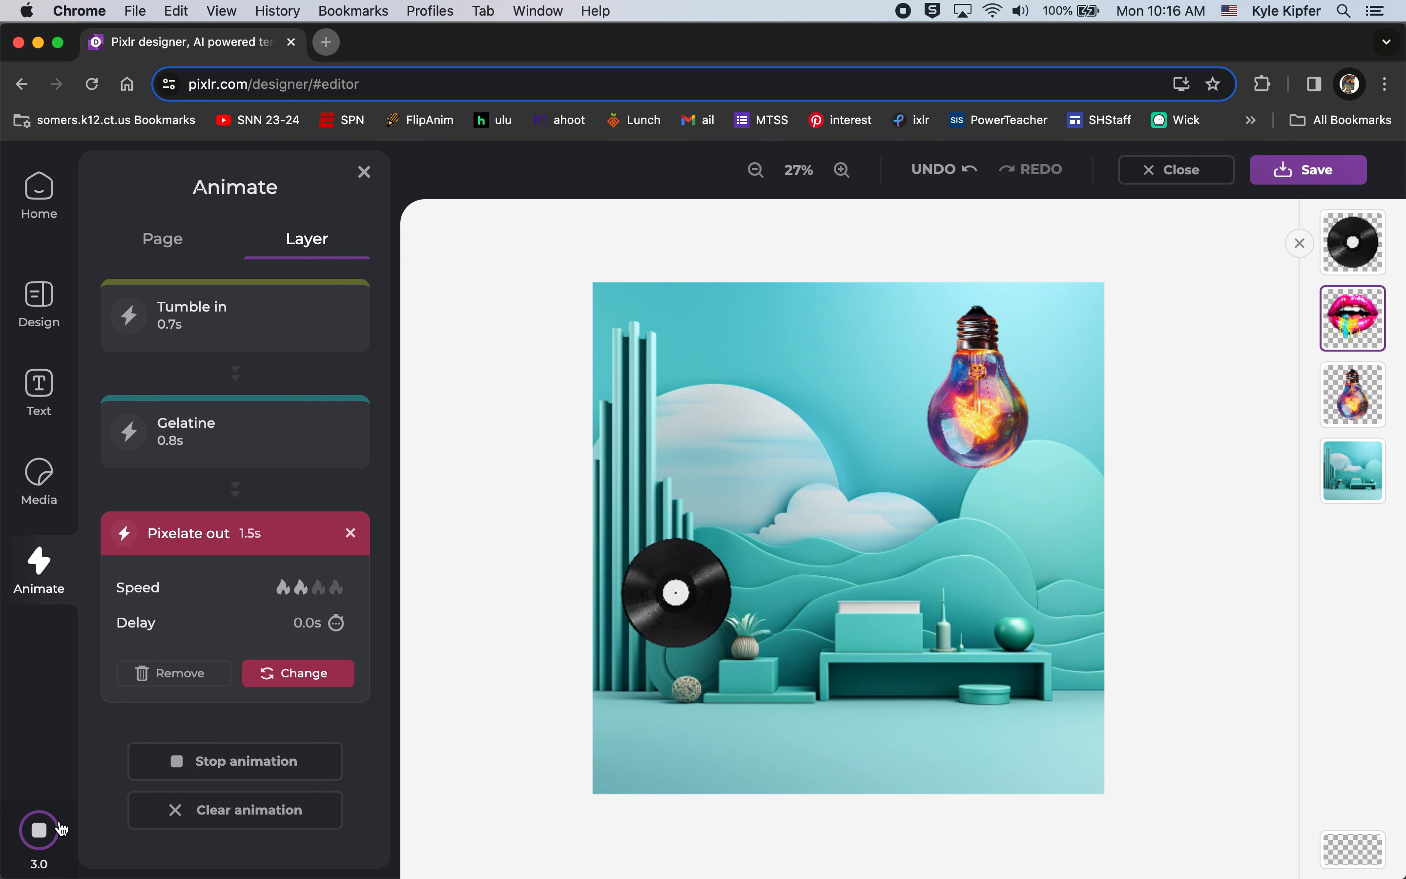
{"action": "left_click", "coordinate": [47, 830]}
{"action": "left_click", "coordinate": [40, 850]}
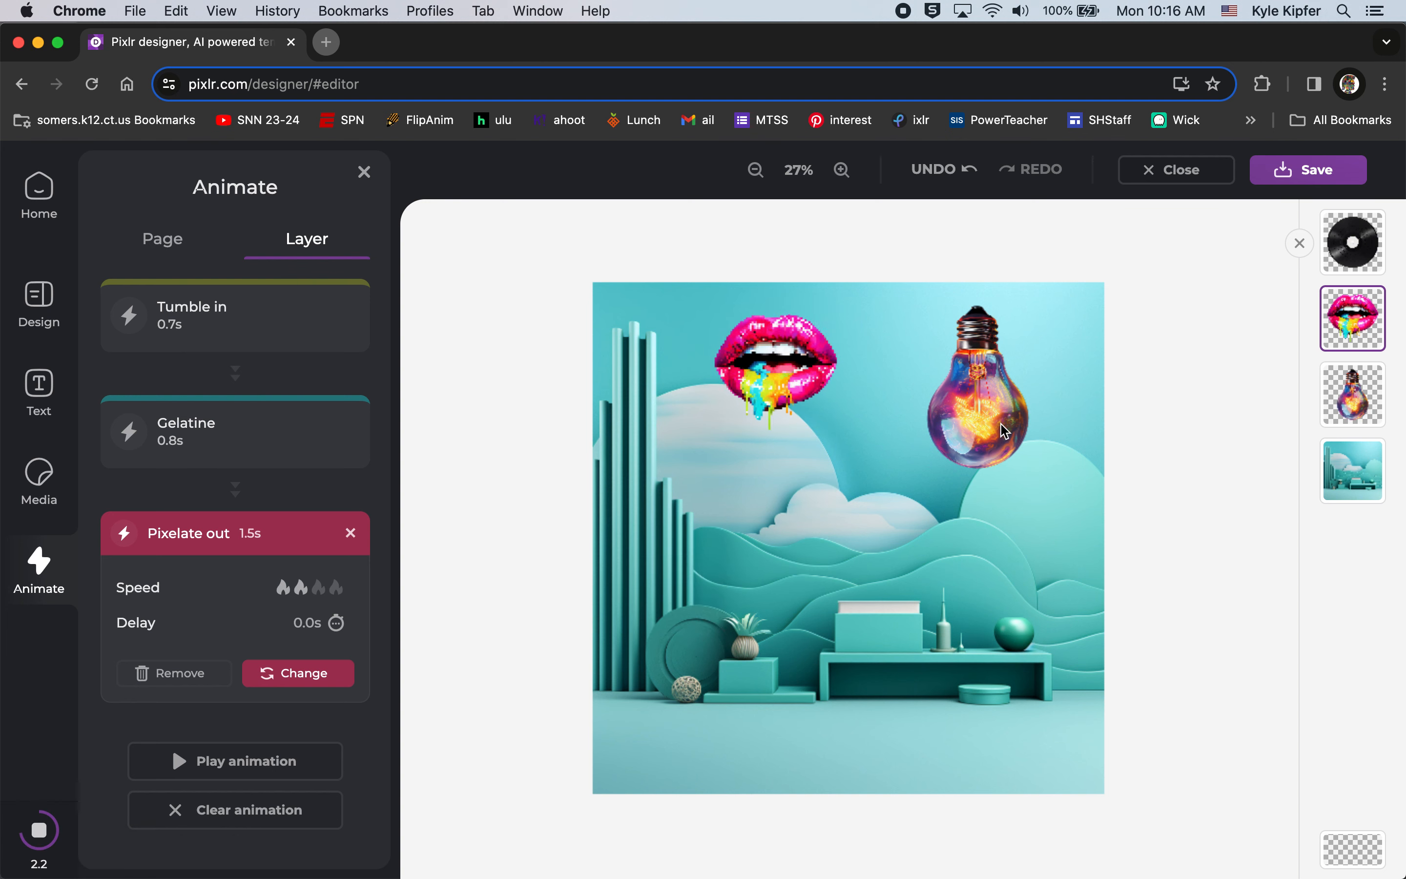
Give the light bulb layer a Sink enter animation and a Floating scene animation.
{"action": "left_click", "coordinate": [1366, 398]}
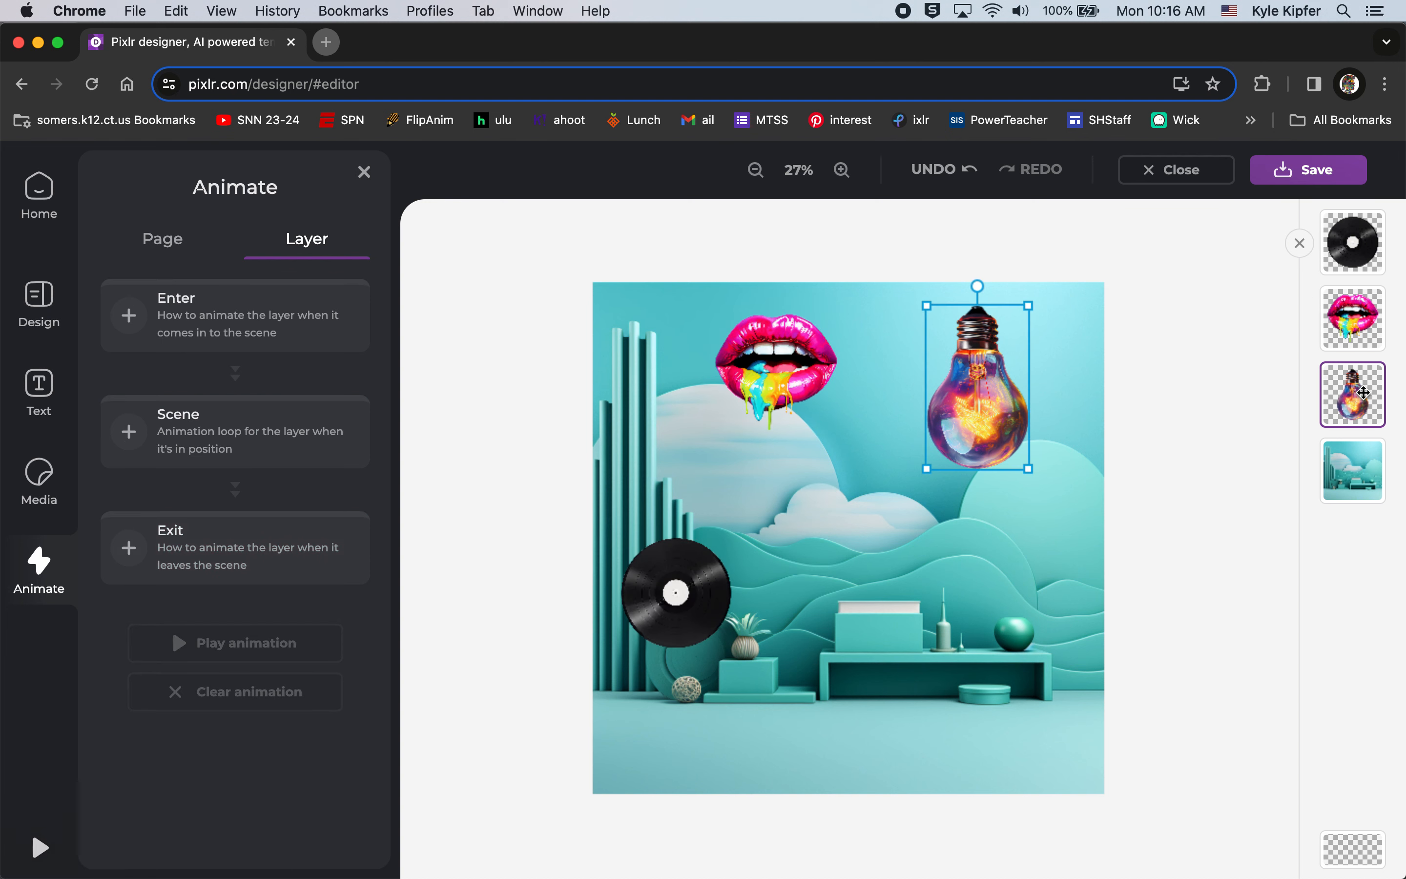
{"action": "left_click", "coordinate": [244, 326]}
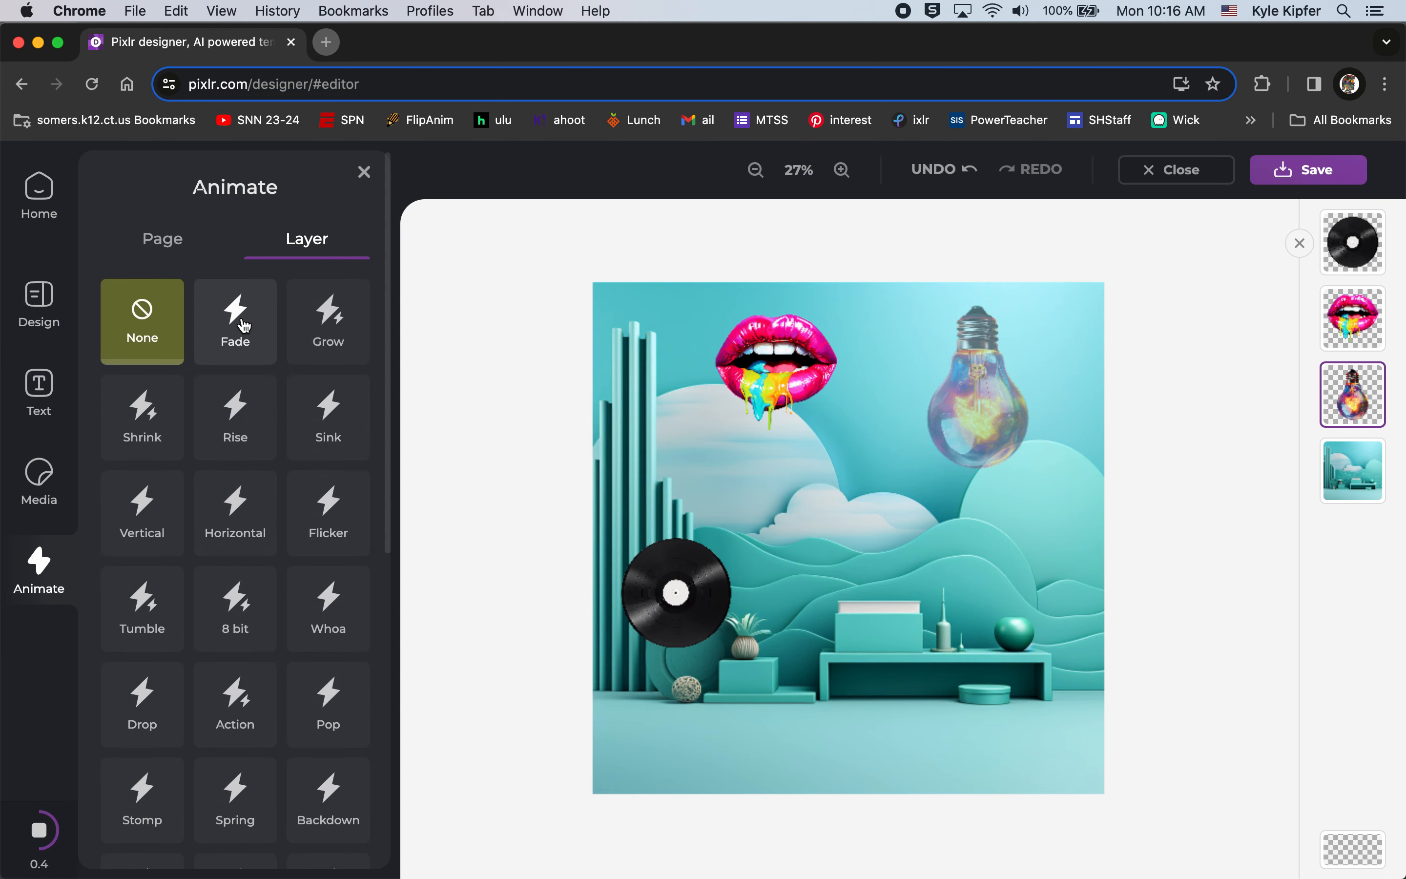
{"action": "left_click", "coordinate": [342, 433]}
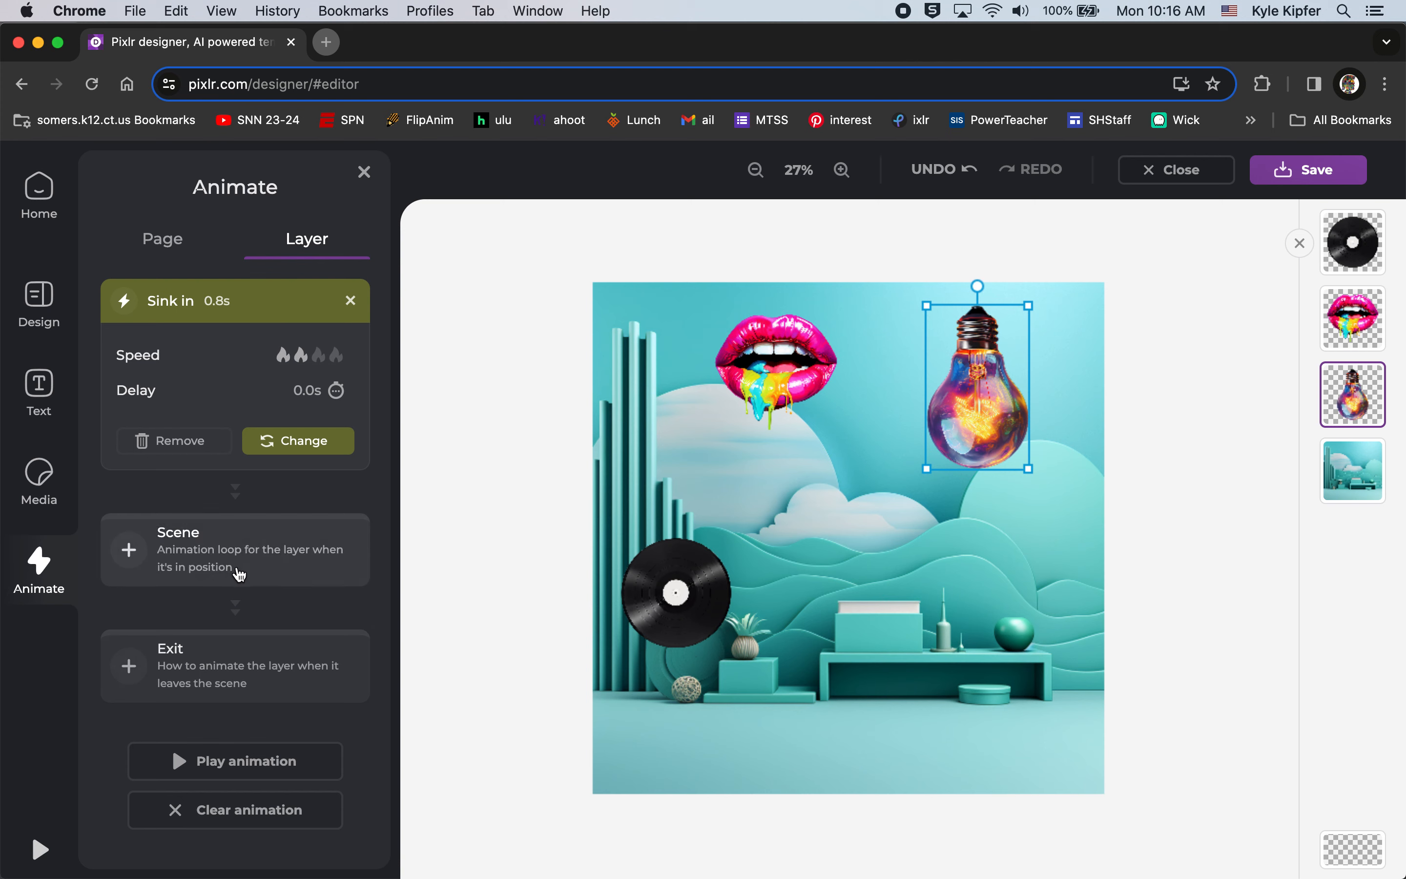
{"action": "left_click", "coordinate": [235, 572]}
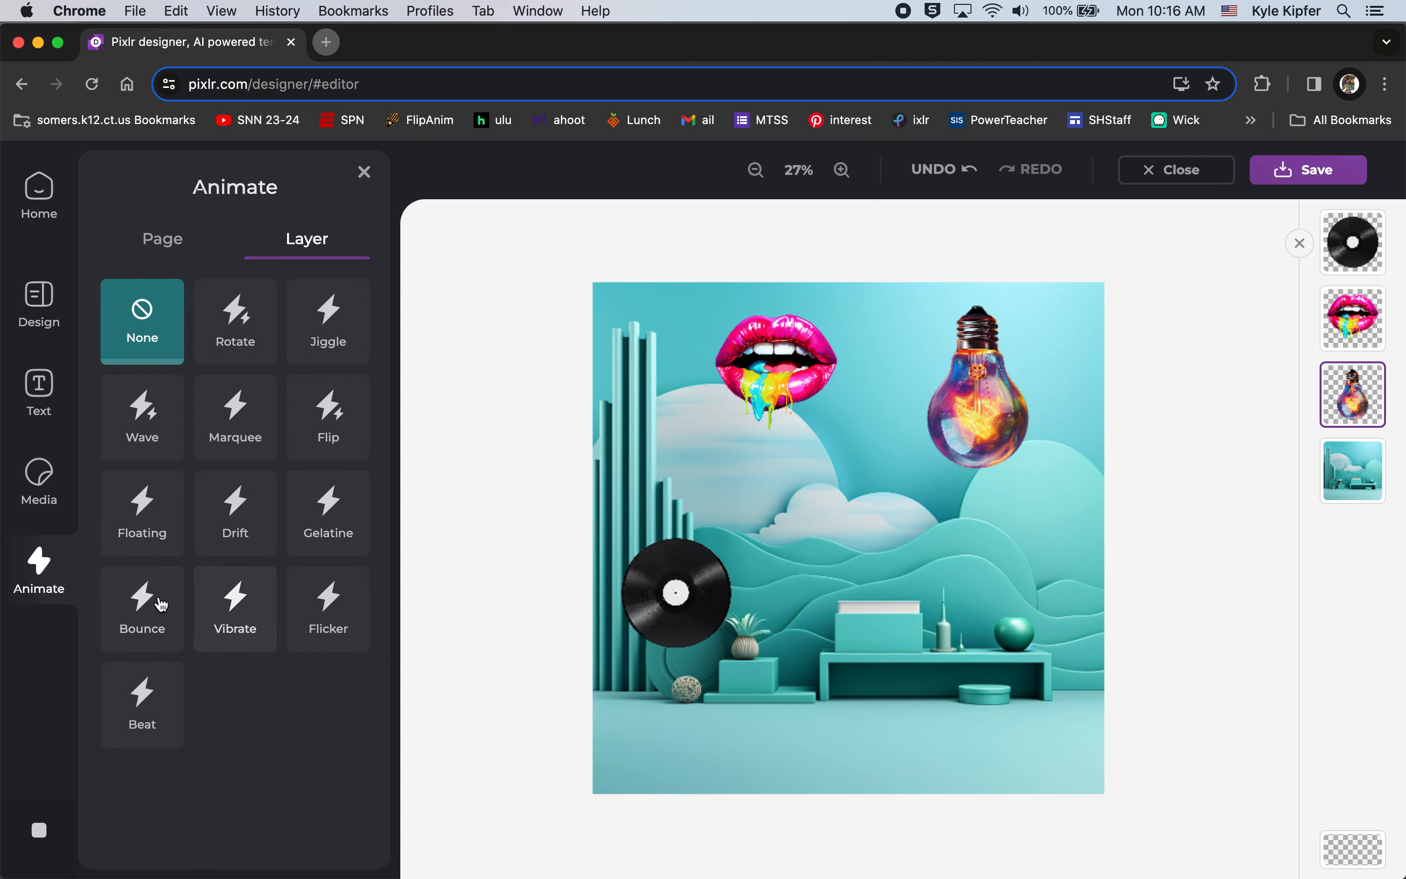
{"action": "left_click", "coordinate": [162, 500]}
Give the light bulb layer a Melt exit animation and play the full animation preview.
{"action": "left_click", "coordinate": [269, 787]}
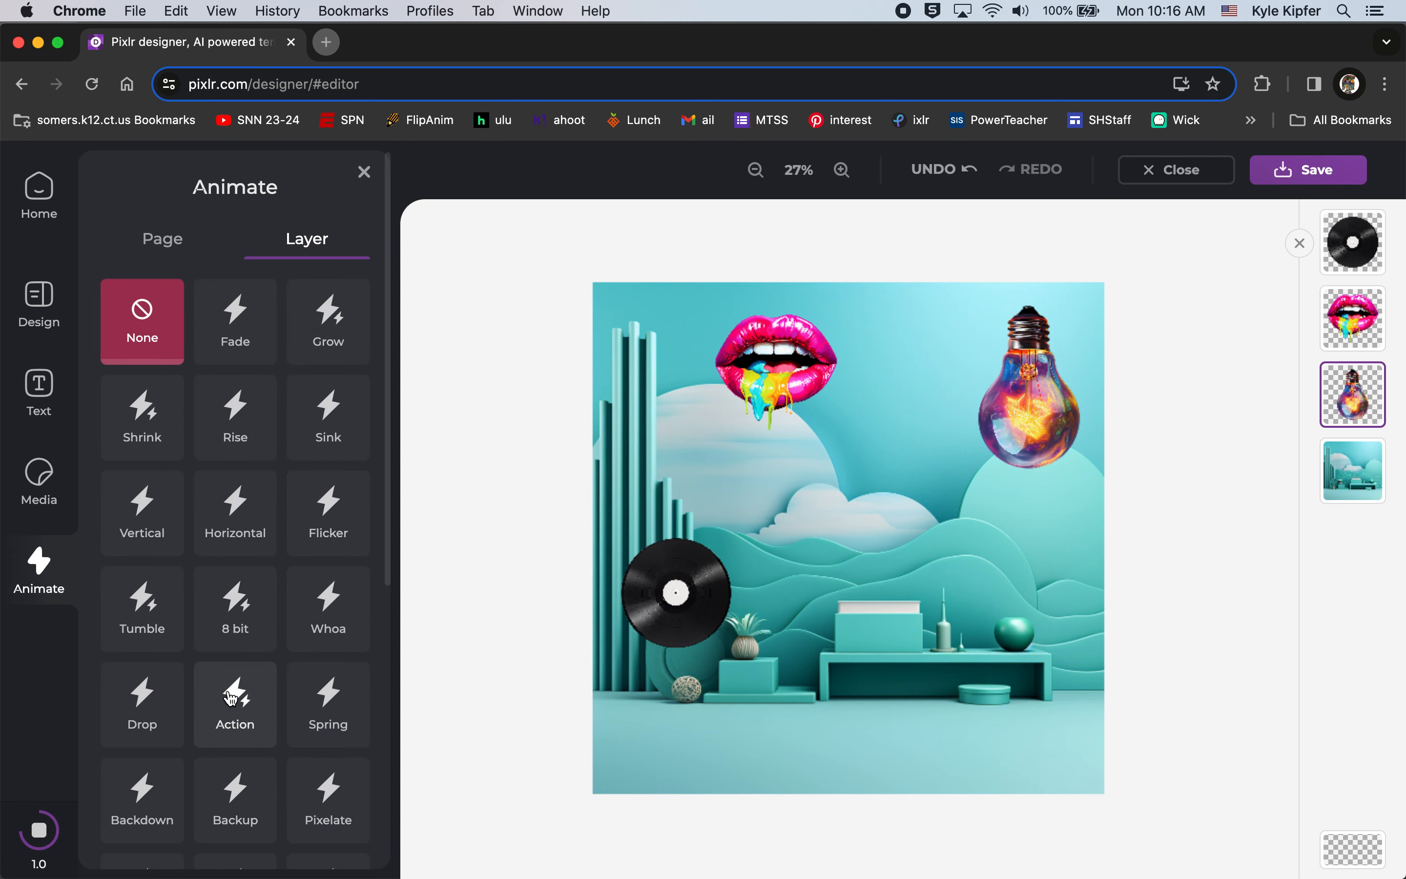
{"action": "scroll", "coordinate": [354, 703], "scroll_direction": "down", "scroll_amount": 3}
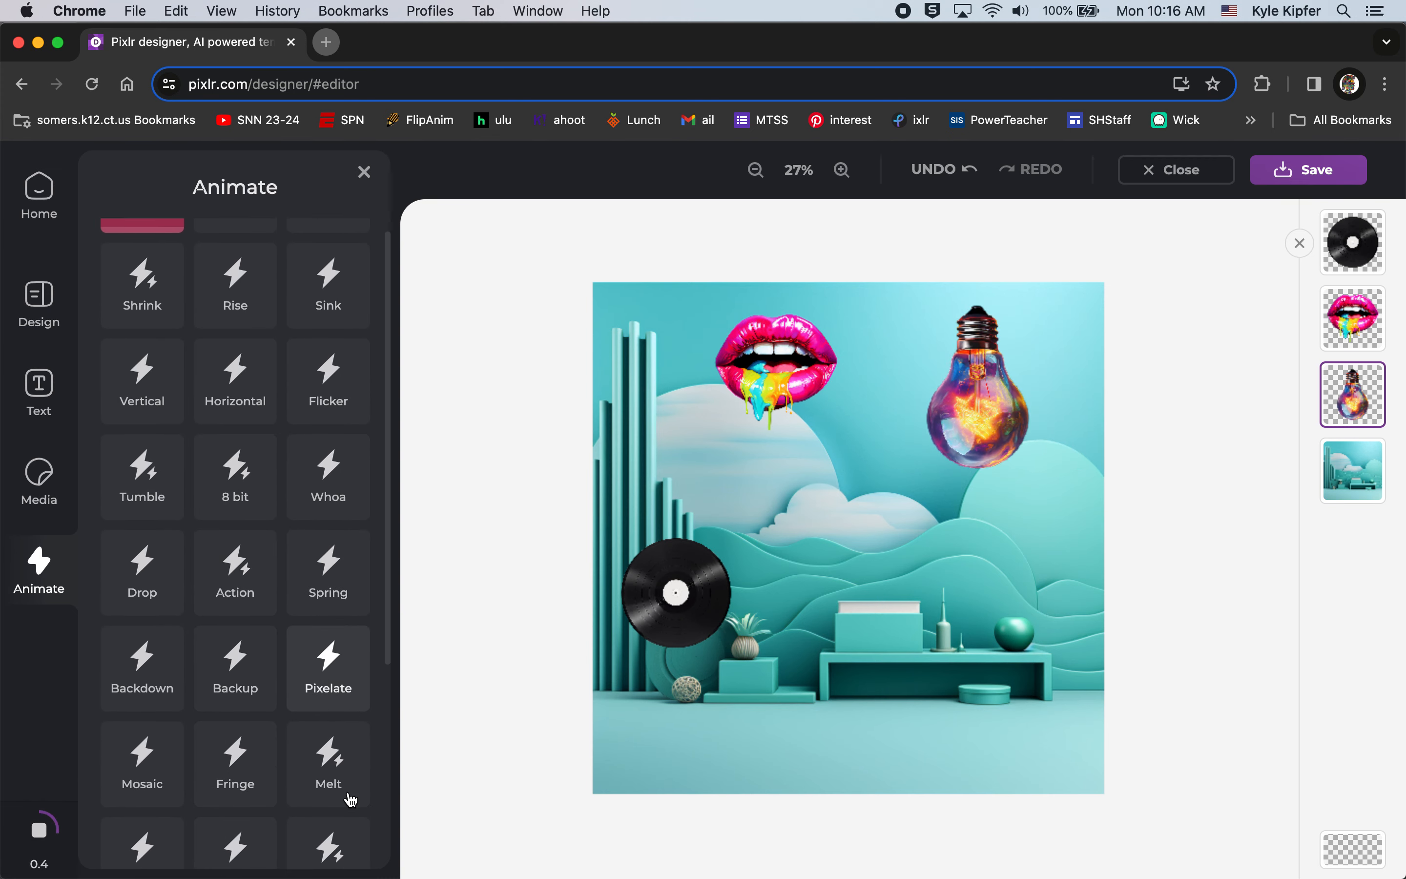
{"action": "left_click", "coordinate": [331, 767]}
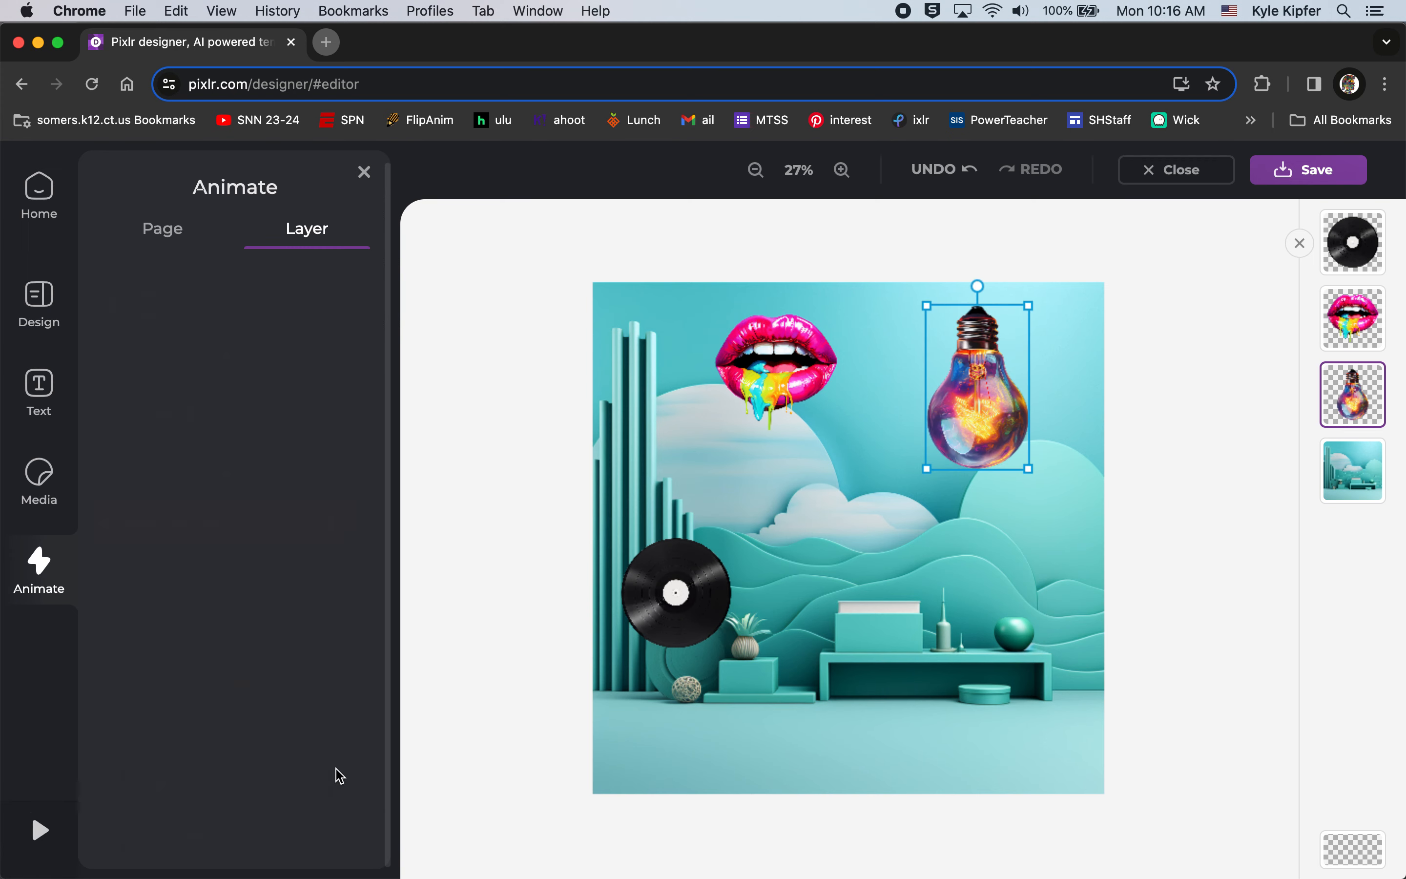
{"action": "left_click", "coordinate": [39, 851]}
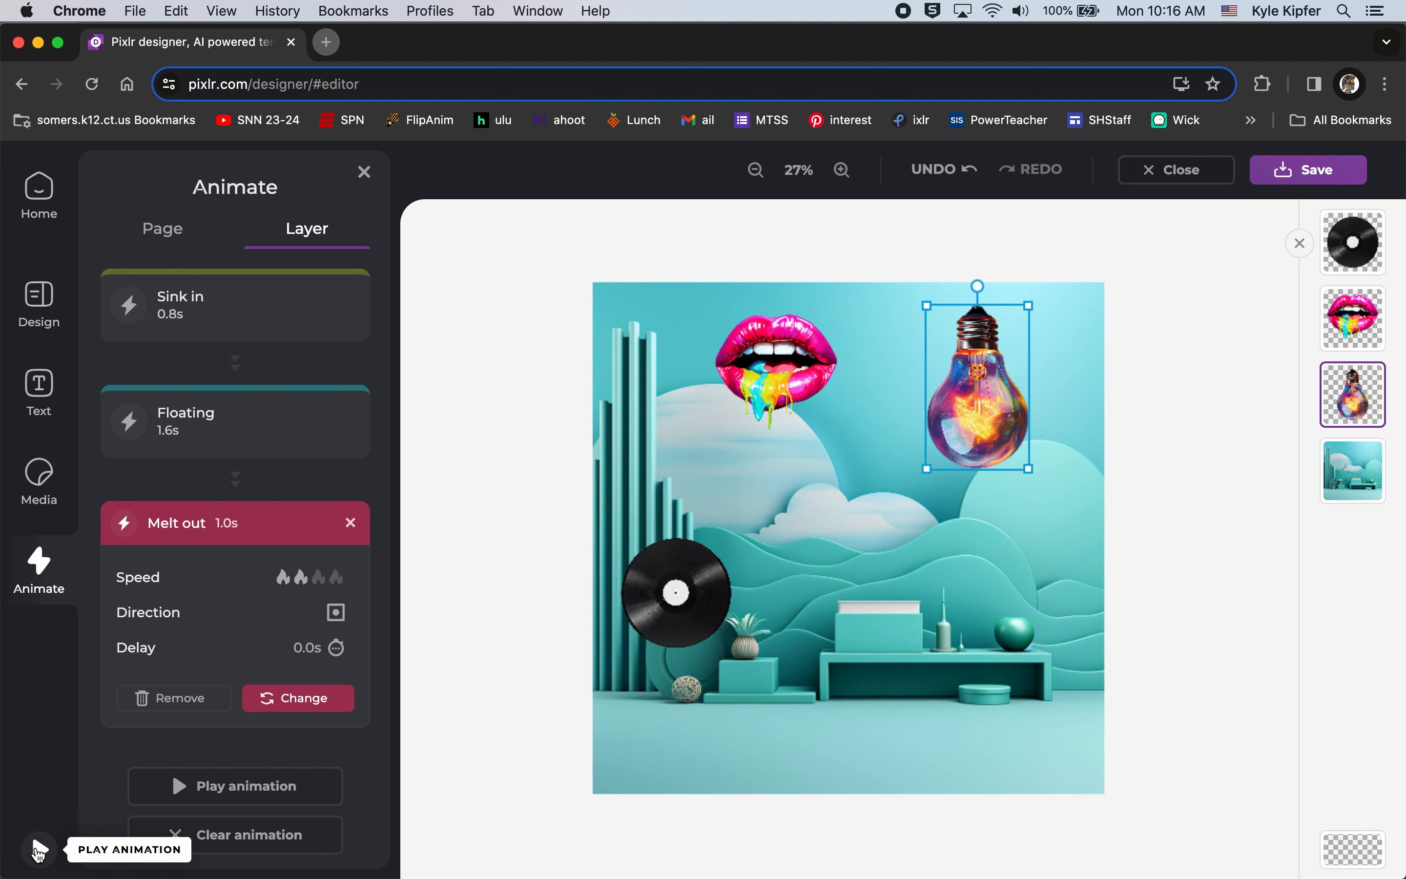
{"action": "left_click", "coordinate": [39, 848]}
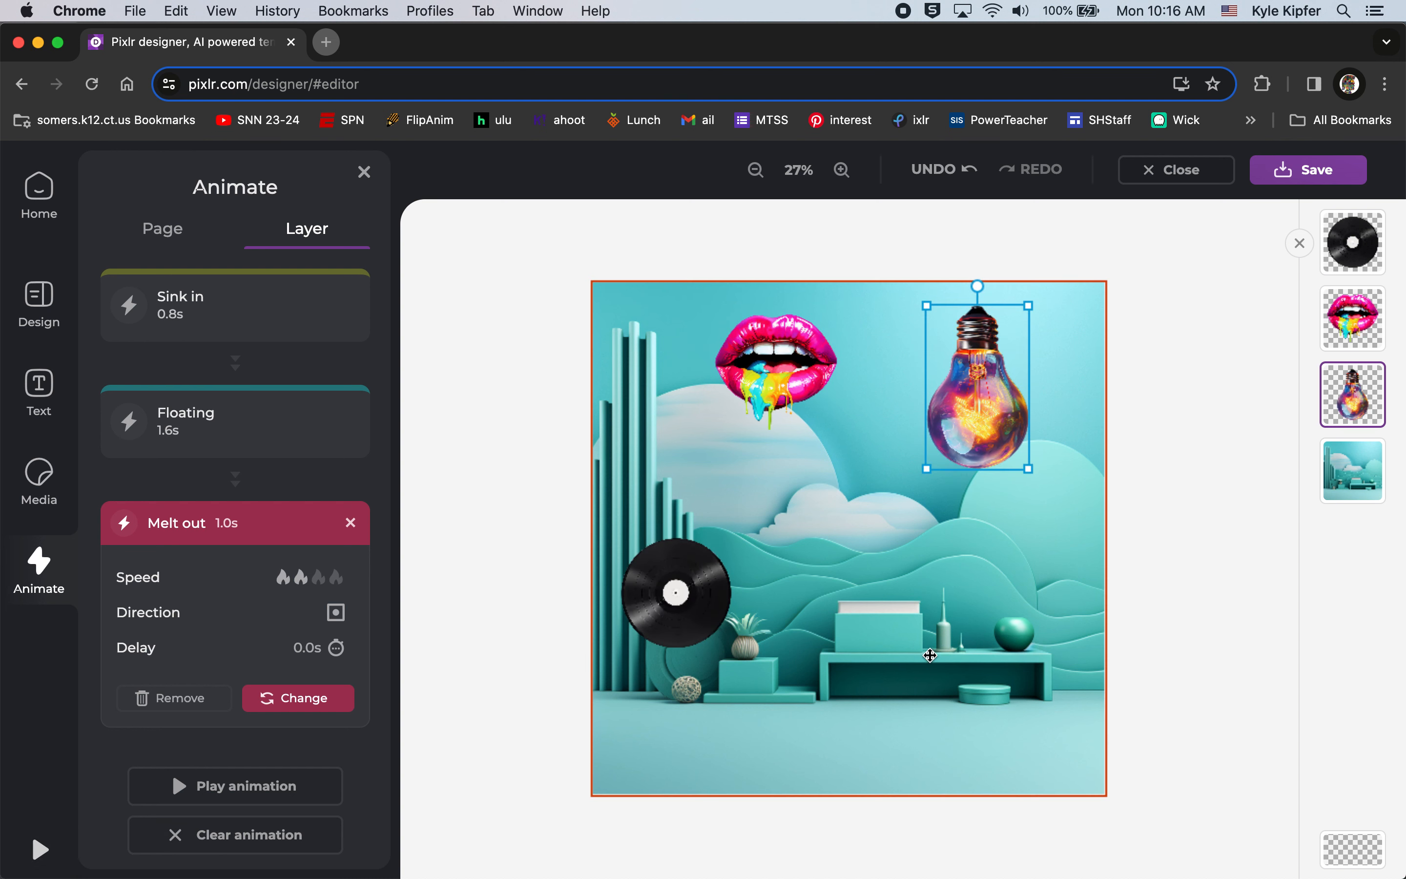
Set up the animation export as a looping GIF at 2X speed and 0.5X size.
{"action": "left_click", "coordinate": [1309, 180]}
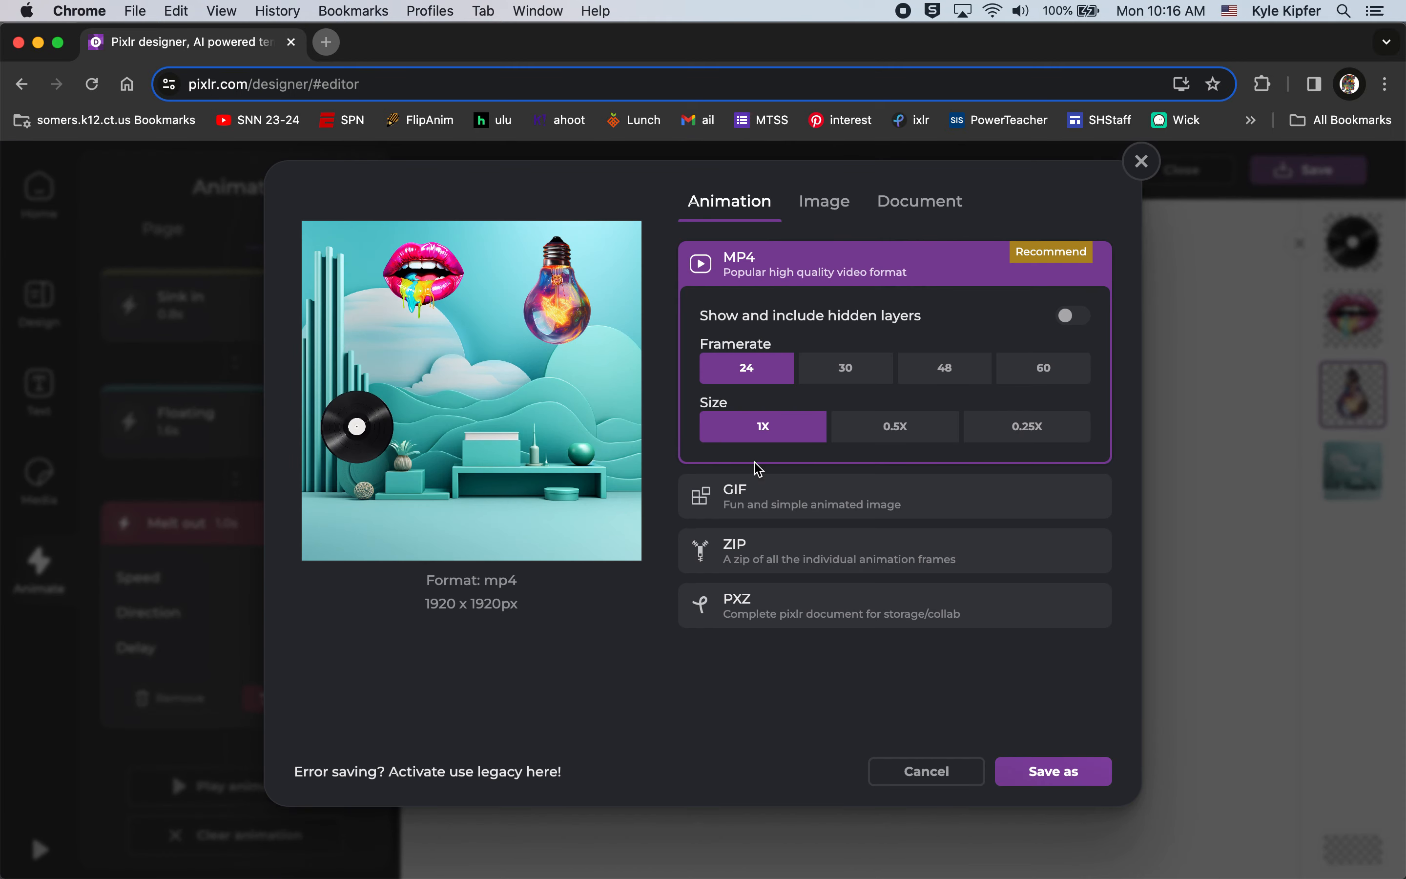
{"action": "left_click", "coordinate": [772, 495]}
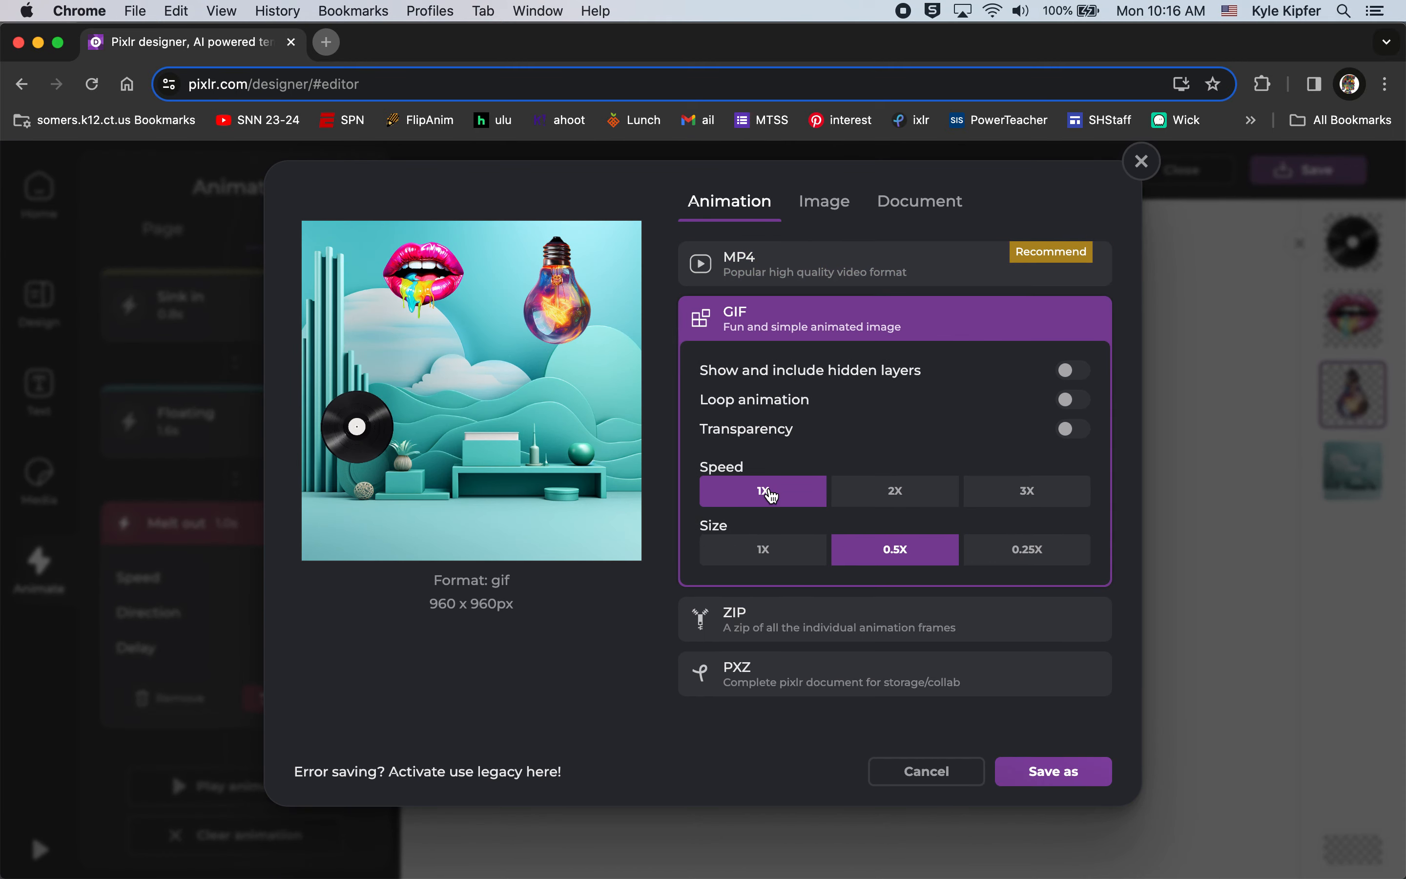
{"action": "left_click", "coordinate": [813, 262]}
{"action": "left_click", "coordinate": [792, 498]}
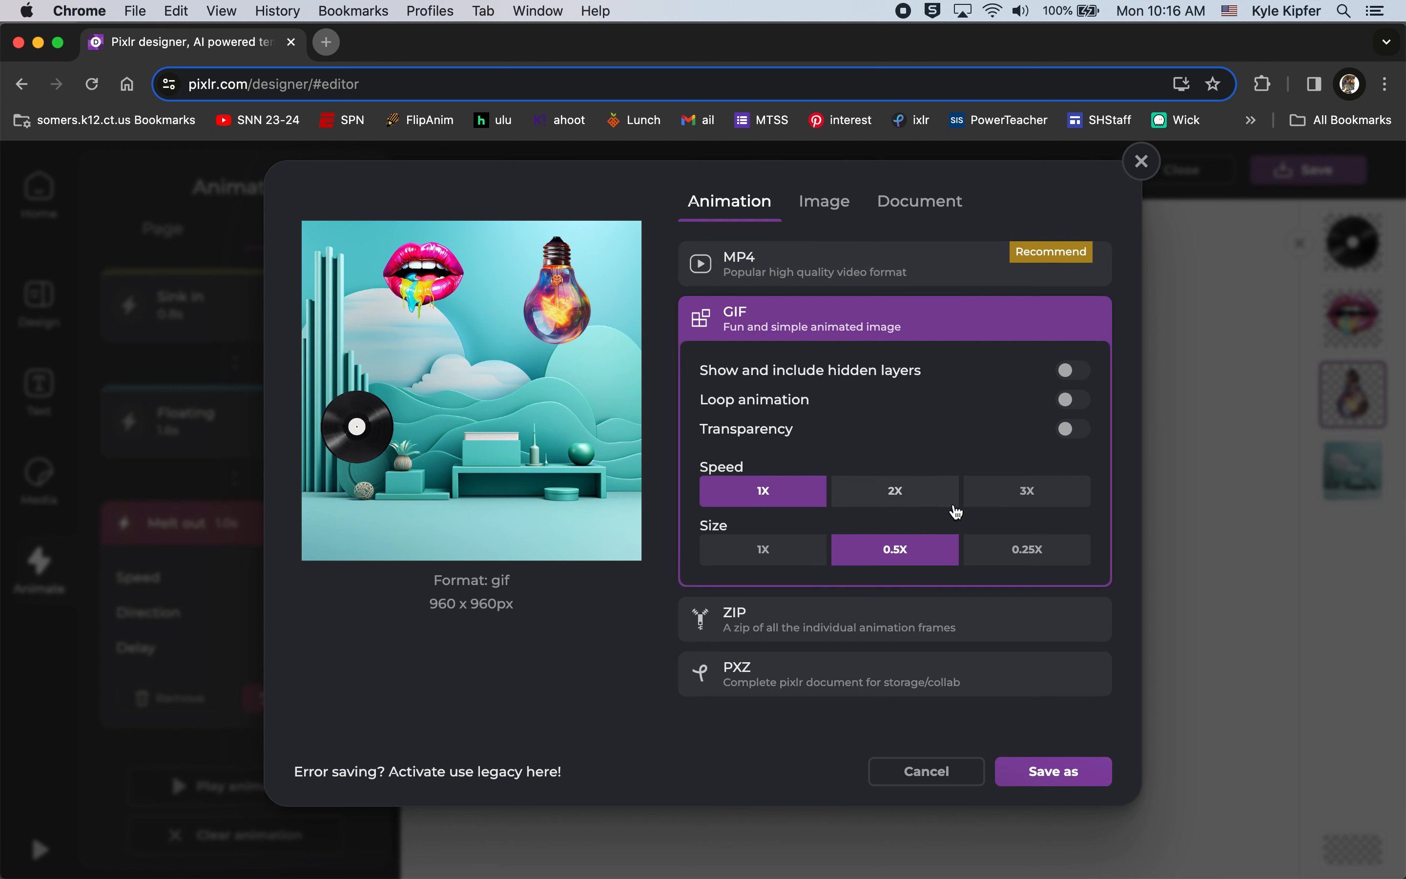
{"action": "left_click", "coordinate": [898, 500]}
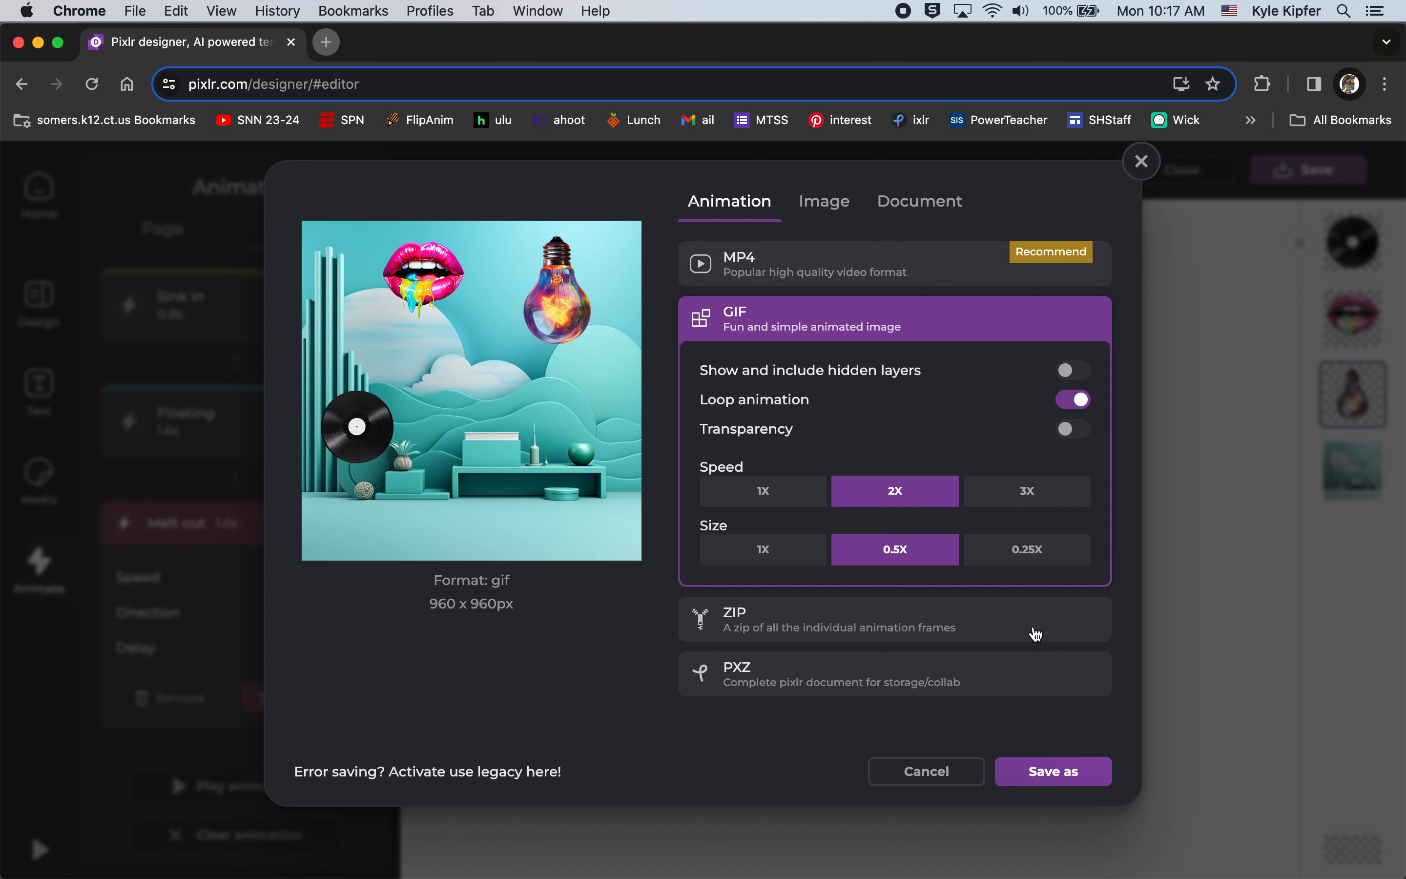
Save the GIF as surreal2.gif in the Downloads folder, and replay the animation in the editor.
{"action": "left_click", "coordinate": [1064, 773]}
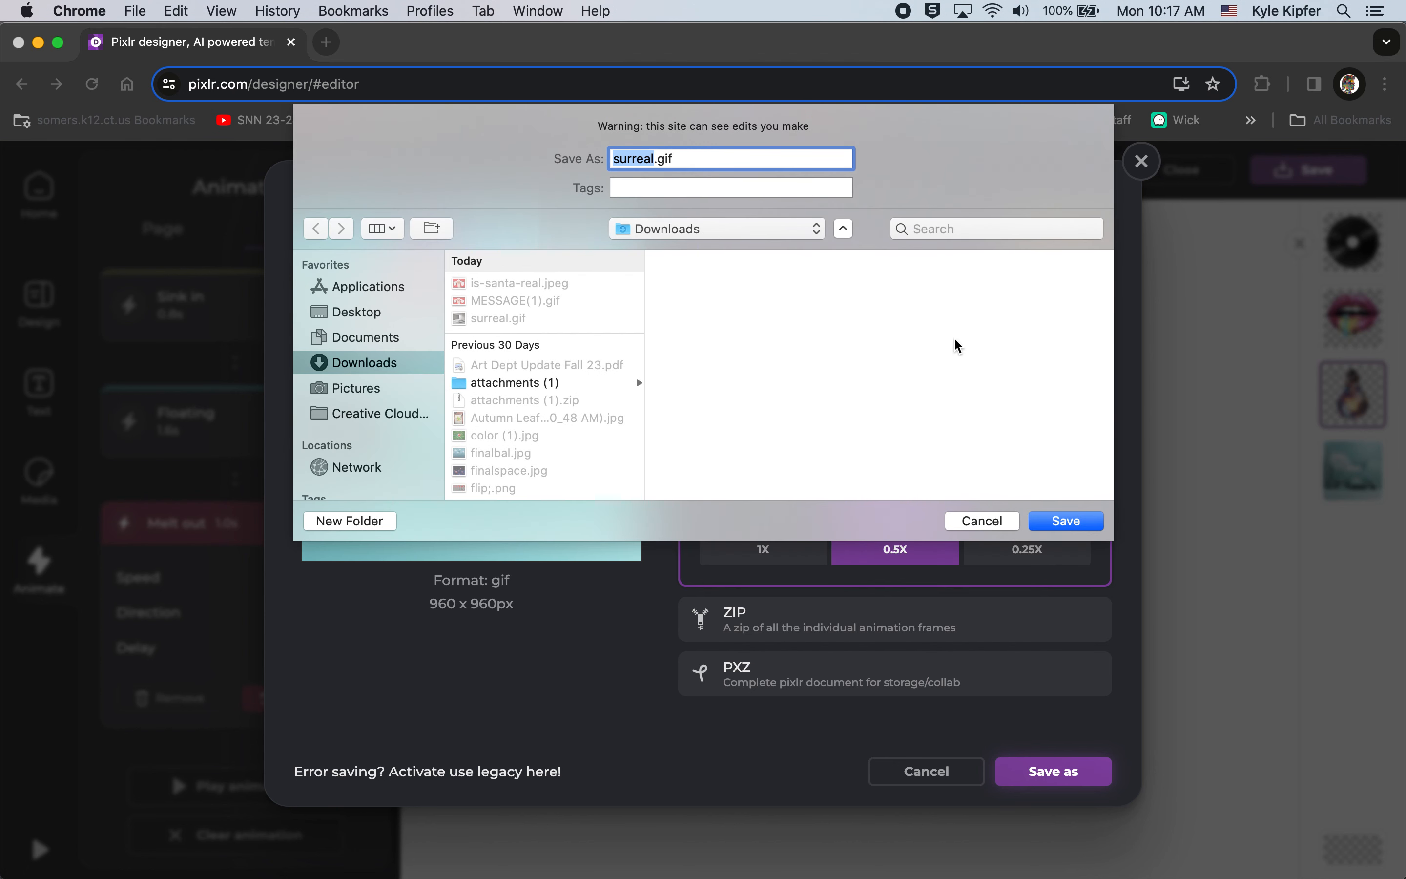
{"action": "left_click", "coordinate": [1067, 523]}
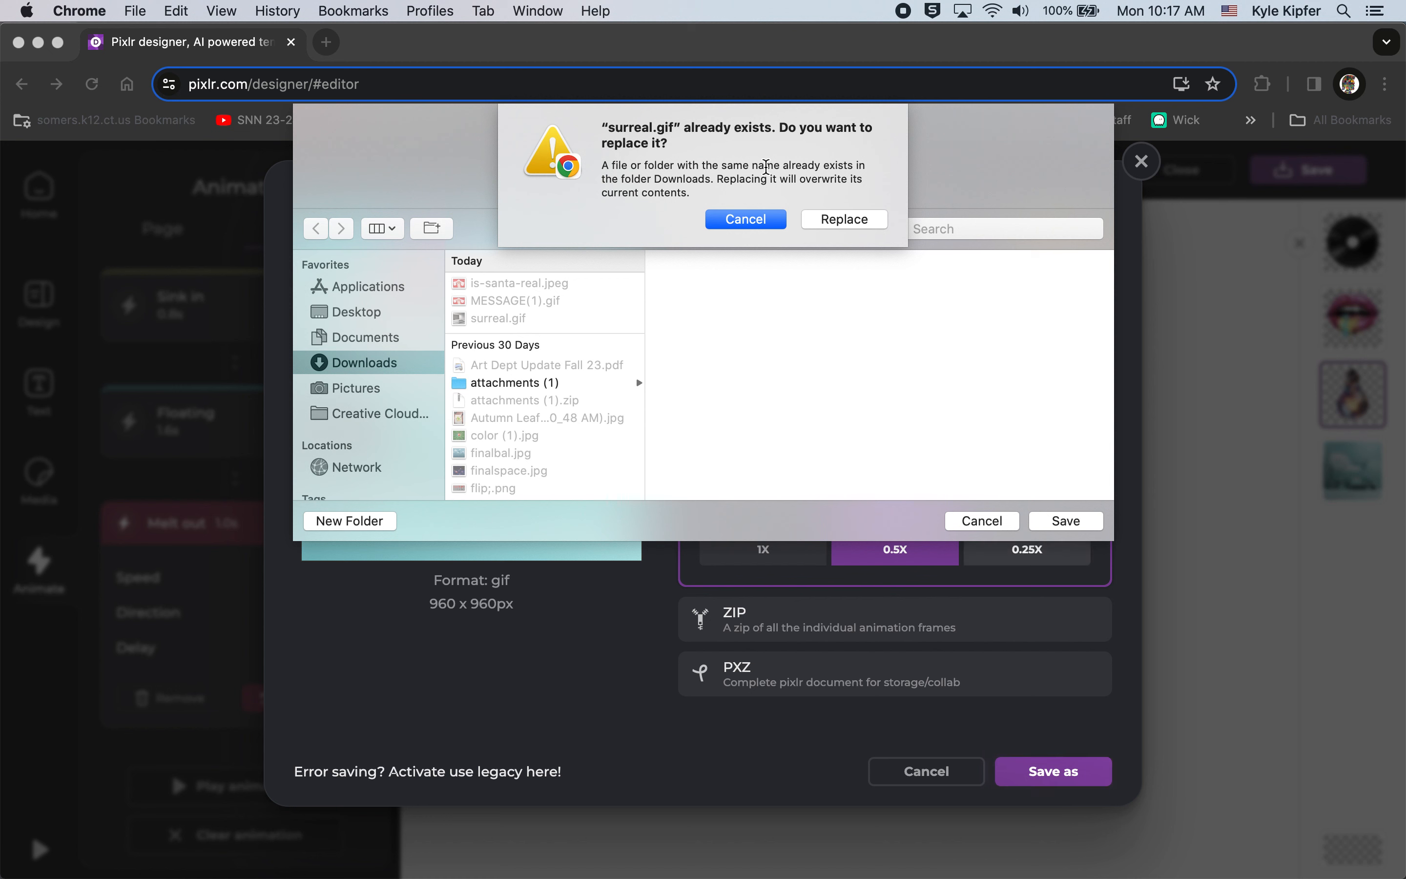
{"action": "left_click", "coordinate": [780, 222]}
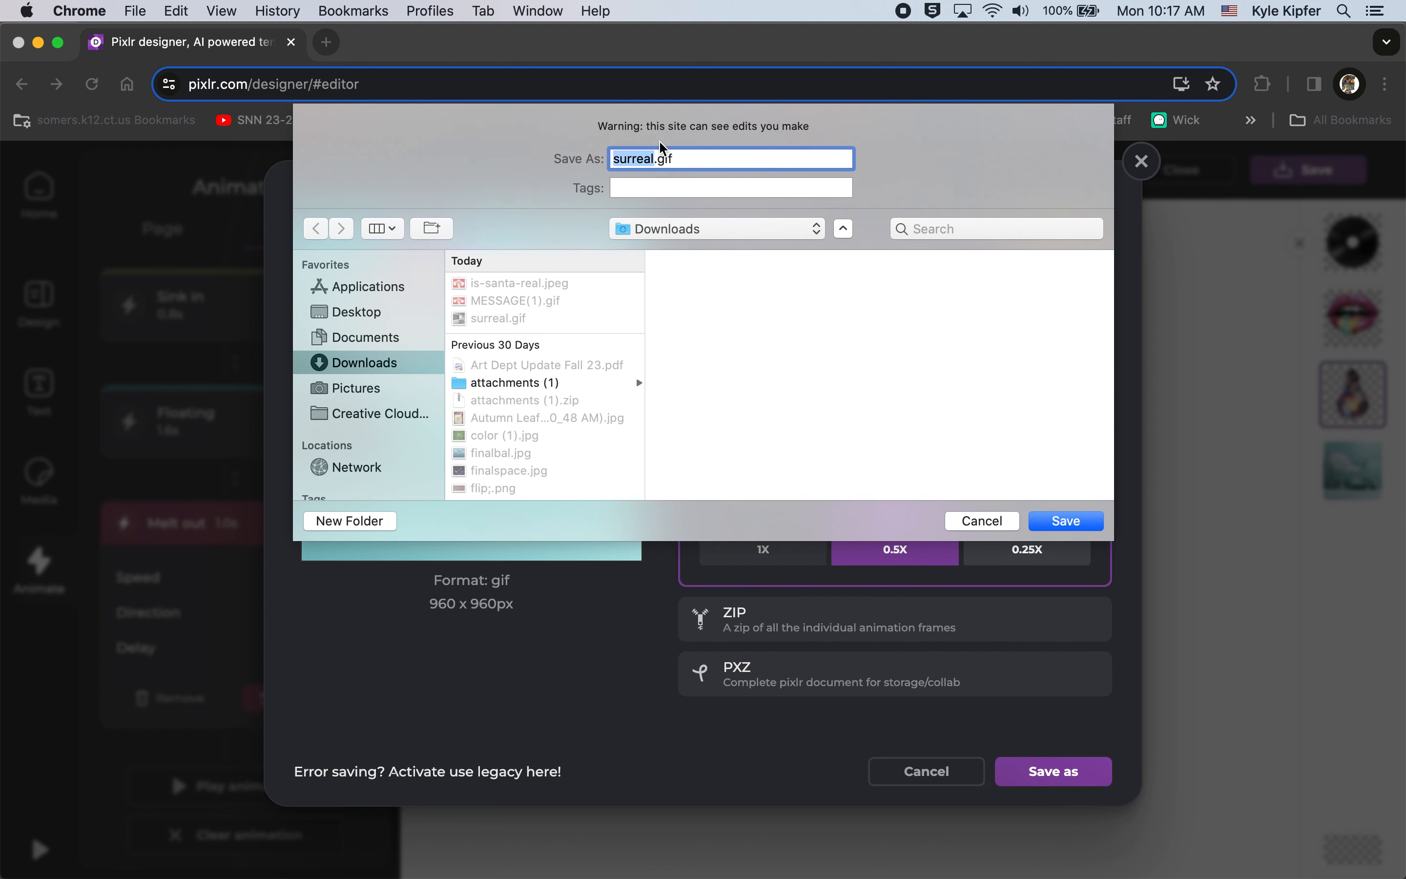
{"action": "key", "text": "Right"}
{"action": "type", "text": "2"}
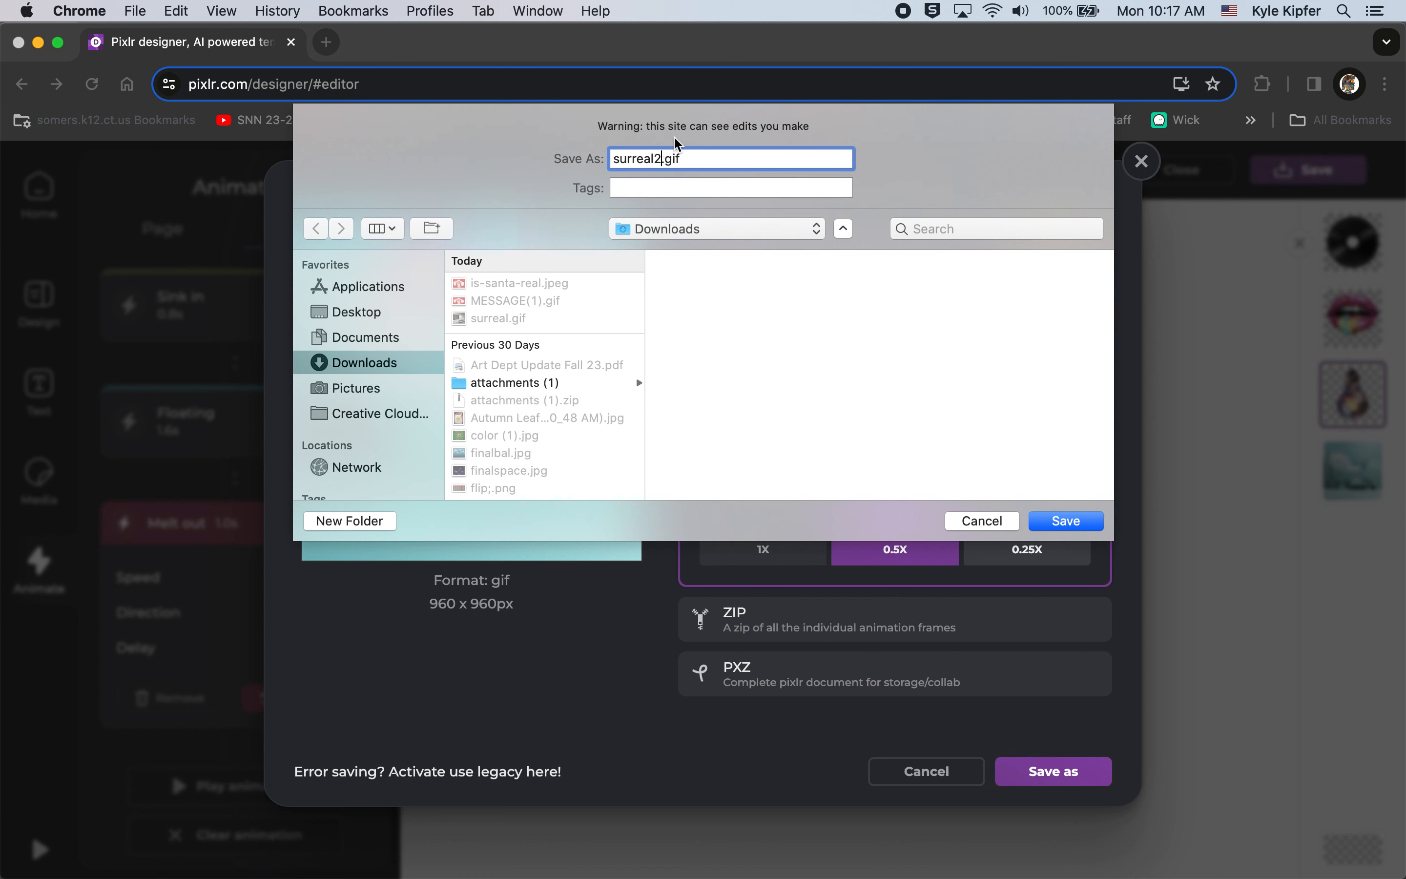
{"action": "left_click", "coordinate": [1095, 525]}
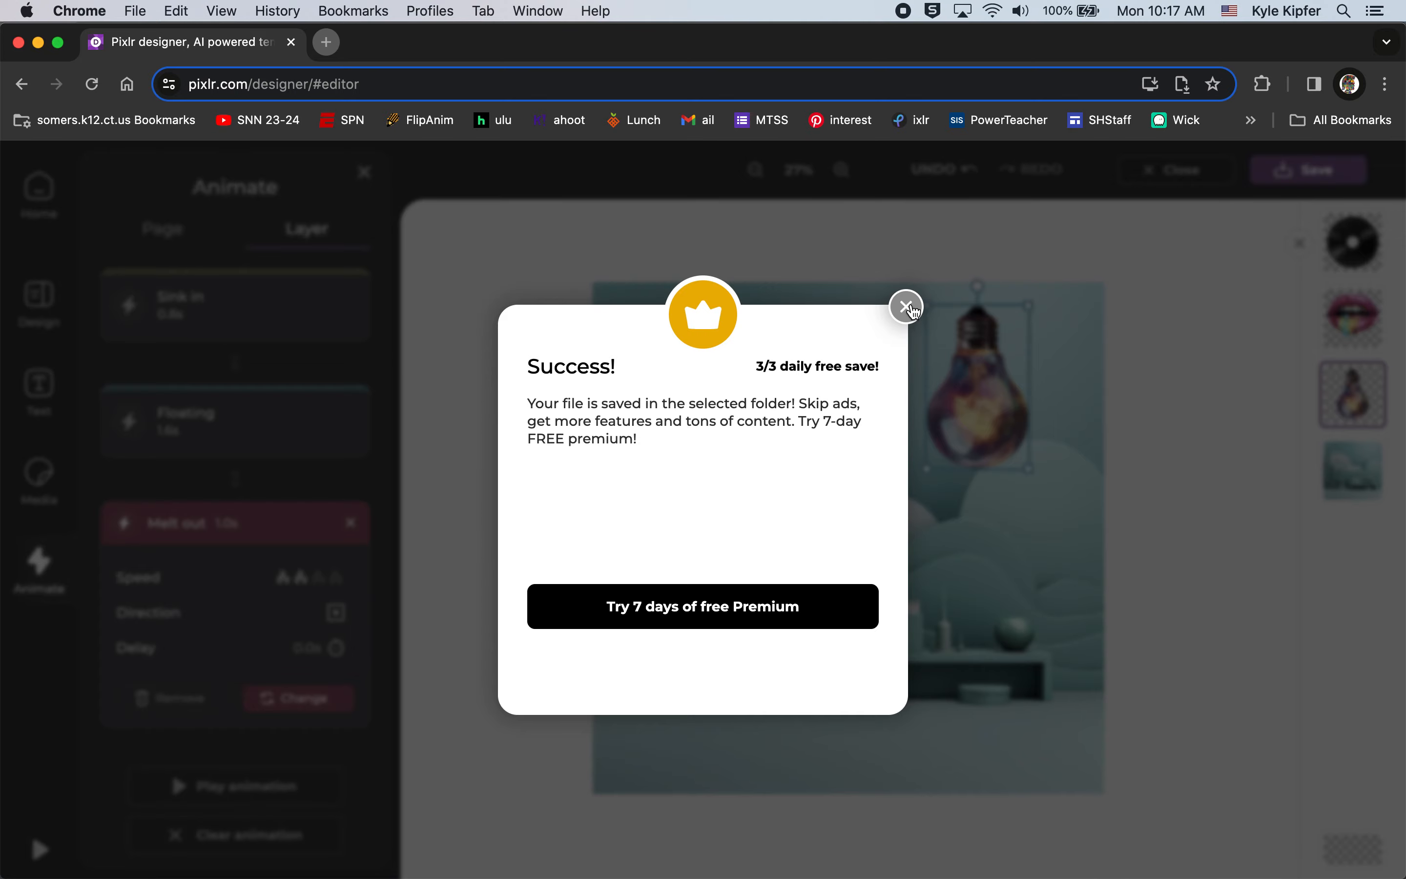
{"action": "left_click", "coordinate": [907, 307]}
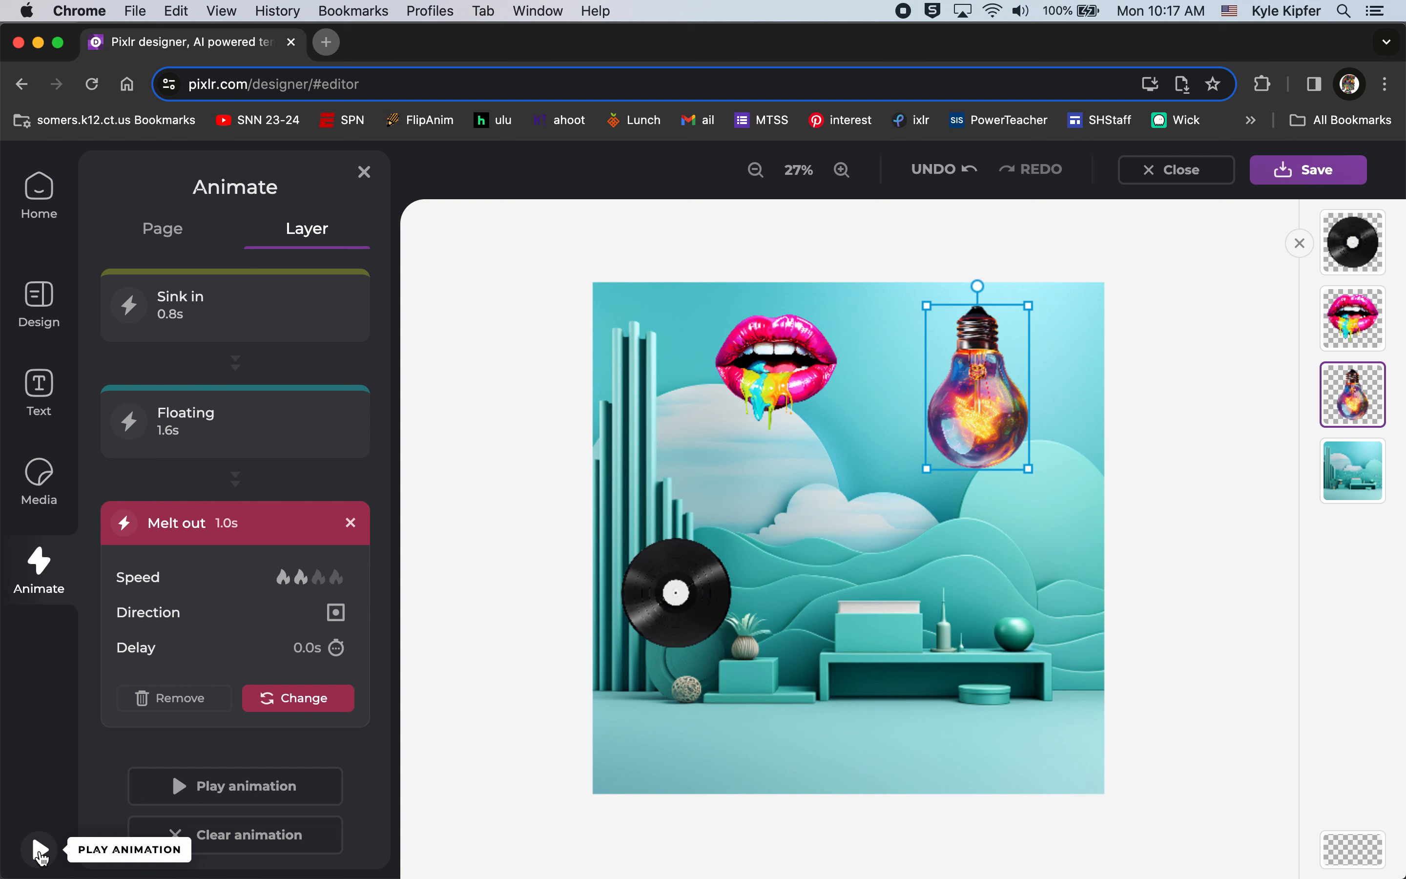
{"action": "left_click", "coordinate": [40, 852]}
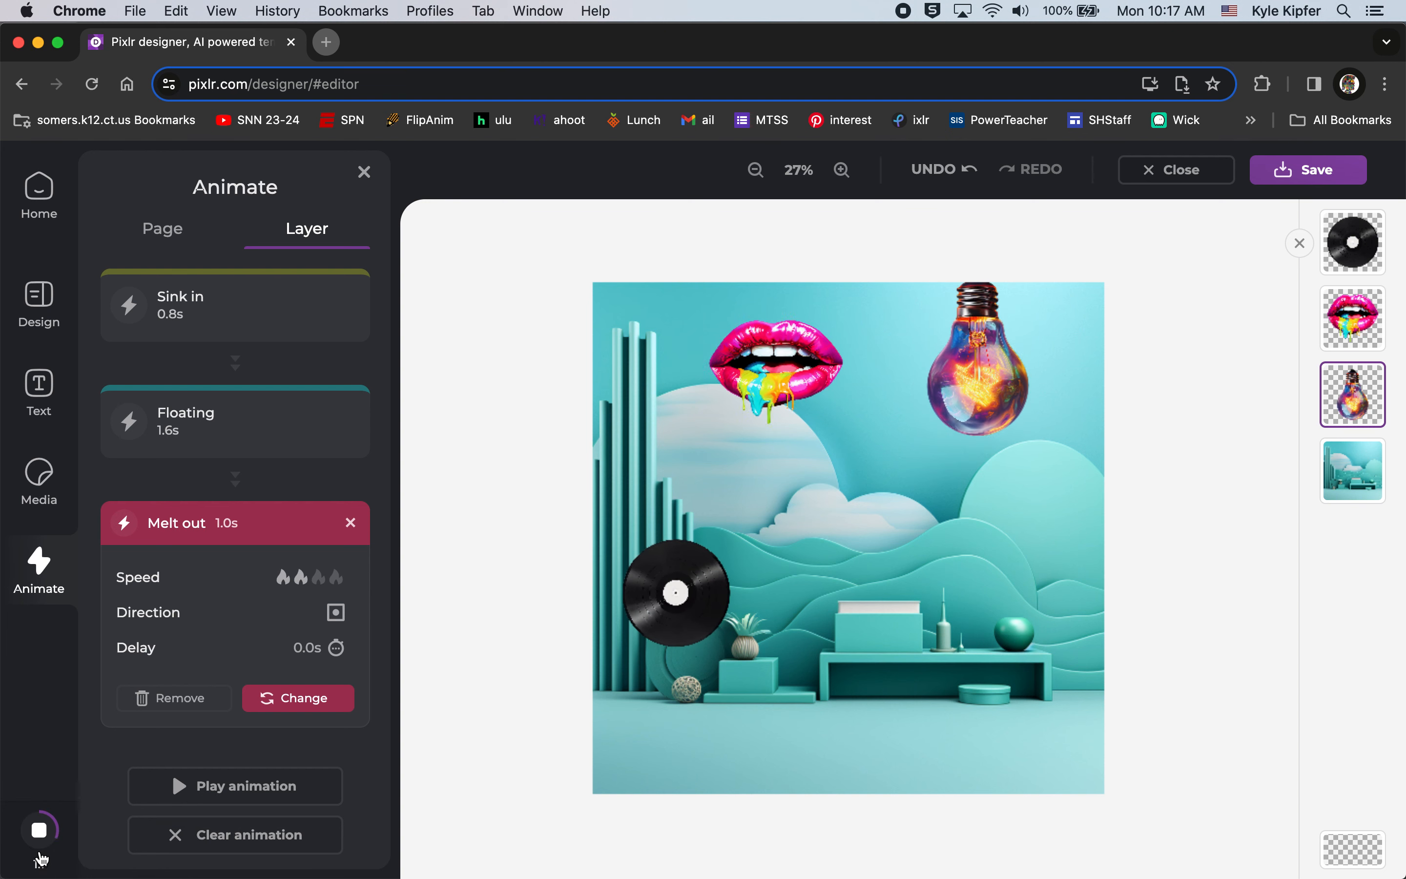